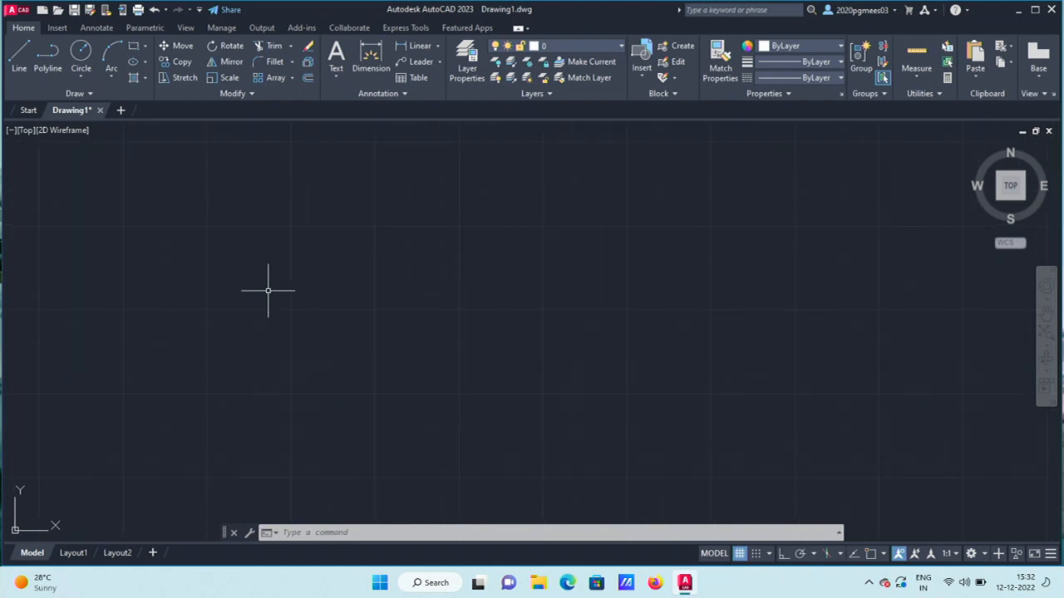
Use LIMITS to set the drawing limits from 0,0 to 200,200.
{"action": "scroll", "coordinate": [269, 291], "scroll_direction": "down", "scroll_amount": 4}
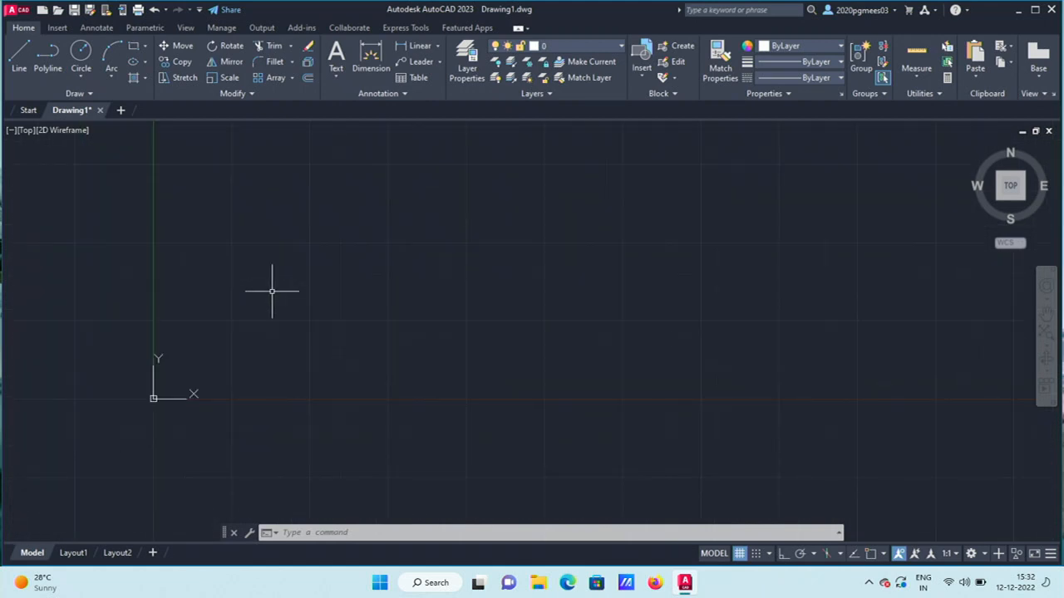
{"action": "scroll", "coordinate": [271, 291], "scroll_direction": "up", "scroll_amount": 3}
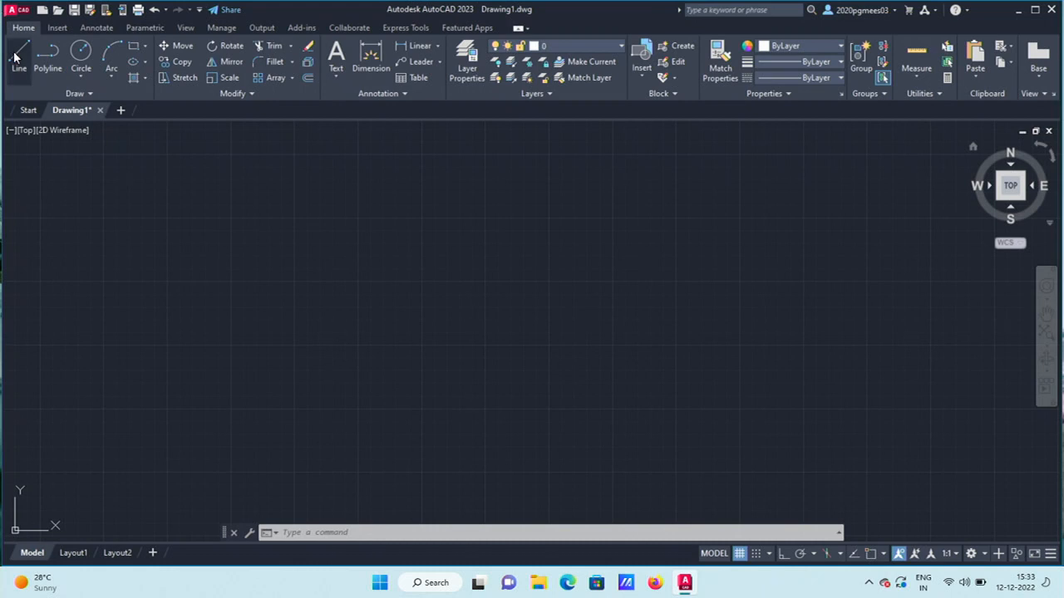
{"action": "left_click", "coordinate": [439, 535]}
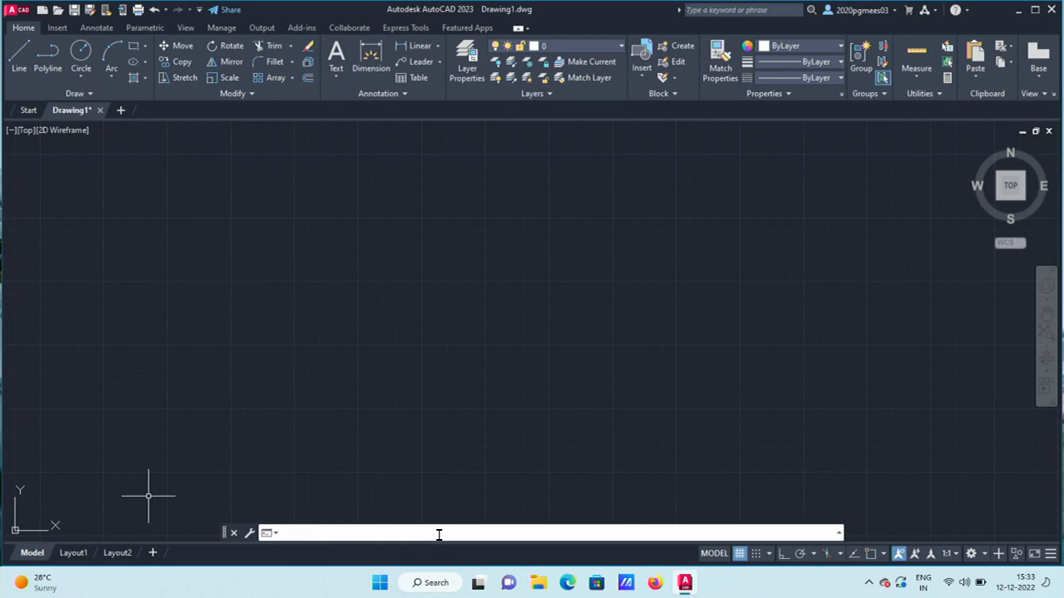
{"action": "type", "text": "limits"}
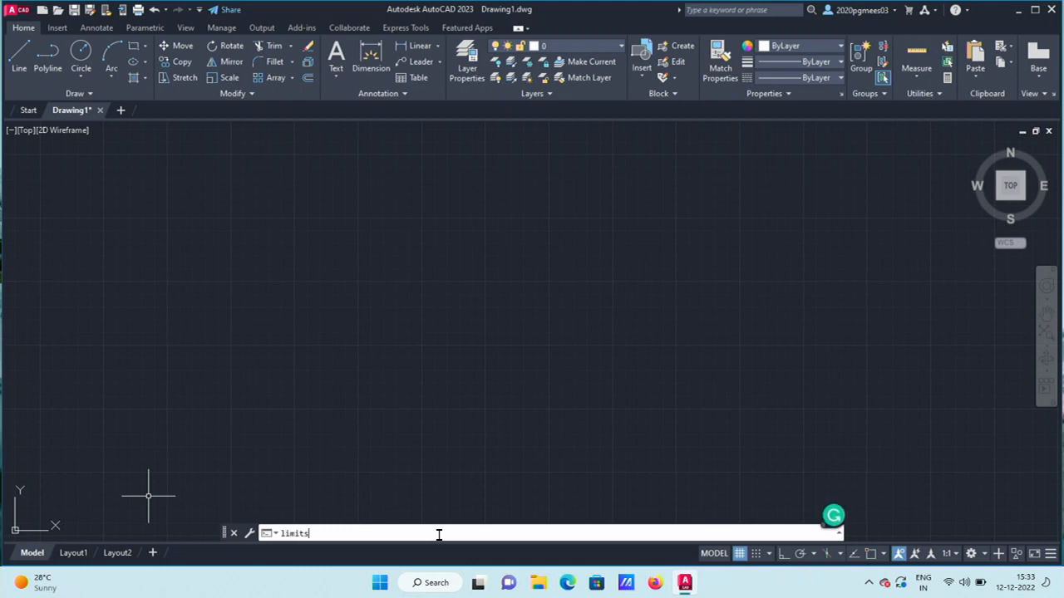
{"action": "key", "text": "Return"}
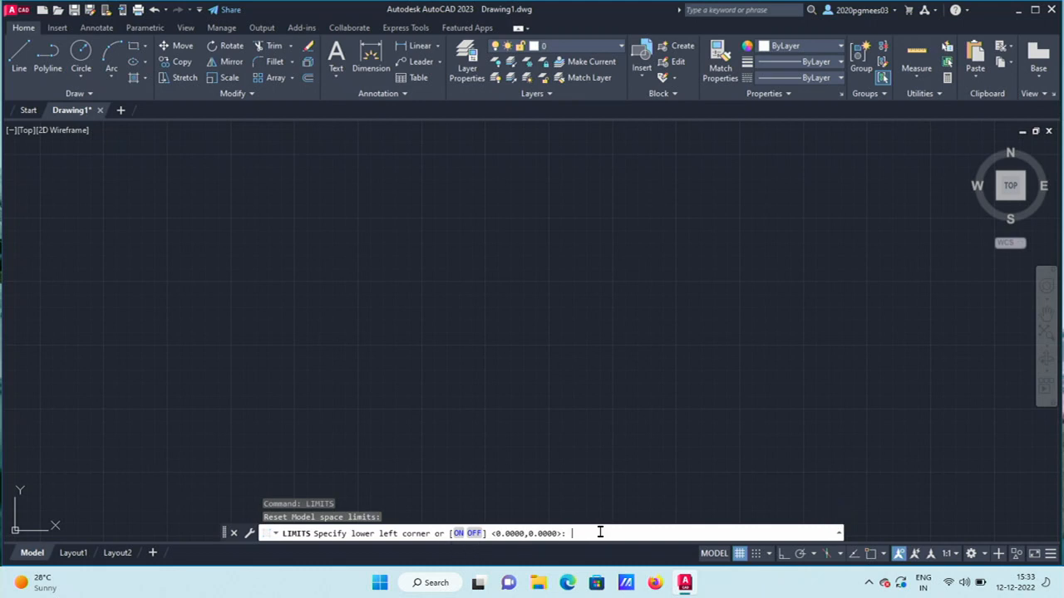
{"action": "type", "text": "0,"}
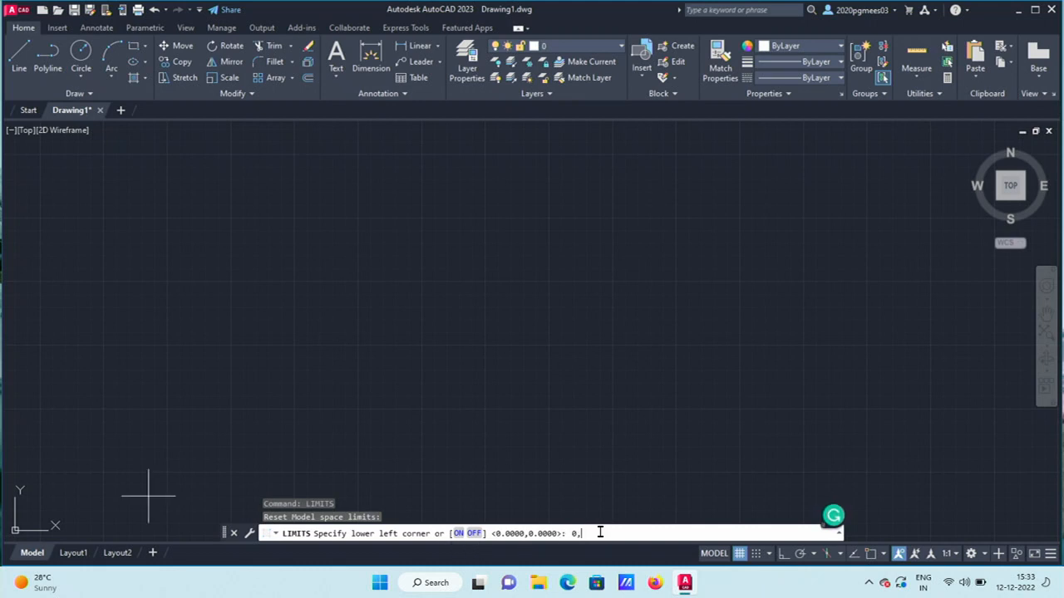
{"action": "type", "text": "0"}
{"action": "key", "text": "Return"}
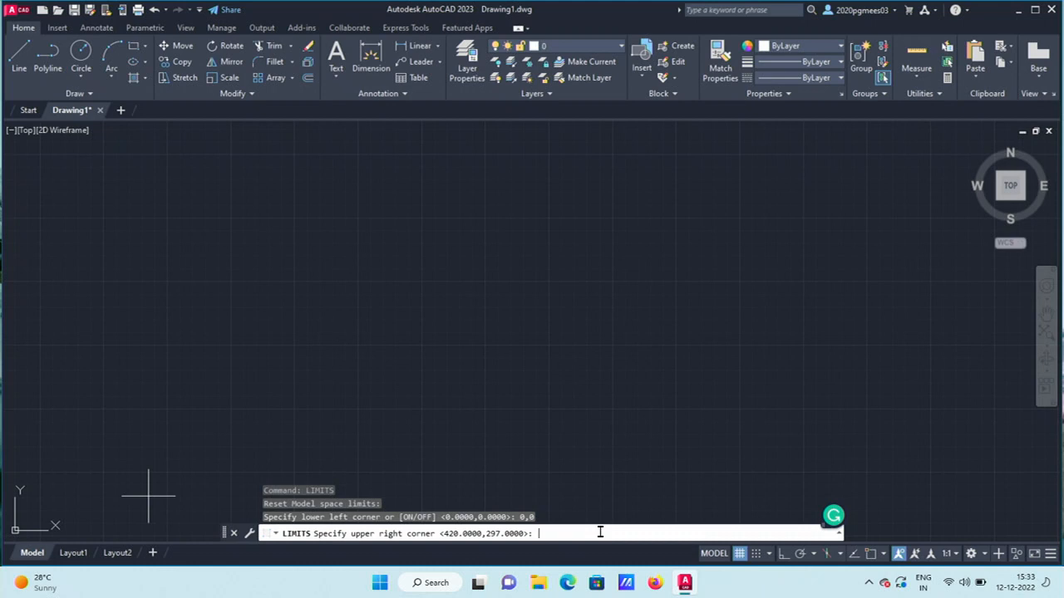
{"action": "type", "text": "200,200"}
{"action": "key", "text": "Return"}
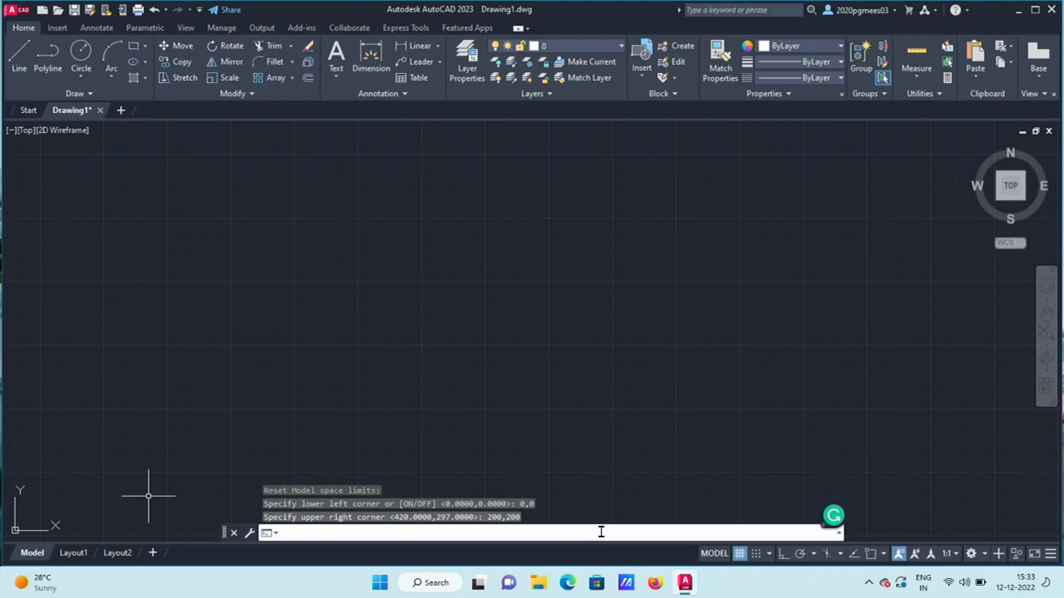
Run ZOOM All so the view shows the full 200 by 200 limits.
{"action": "type", "text": "ZOmm"}
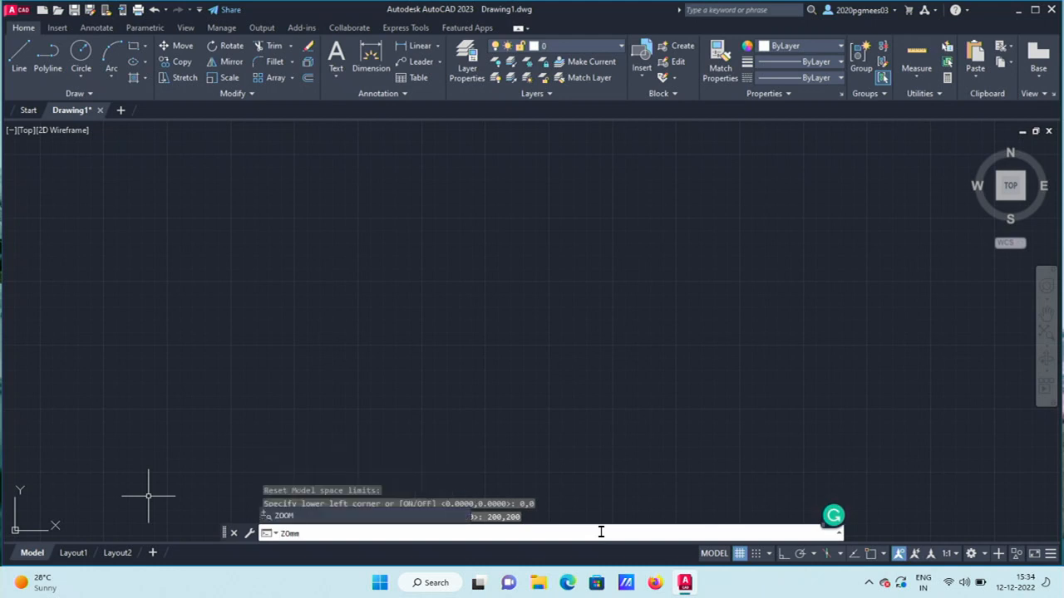
{"action": "key", "text": "BackSpace"}
{"action": "key", "text": "BackSpace"}
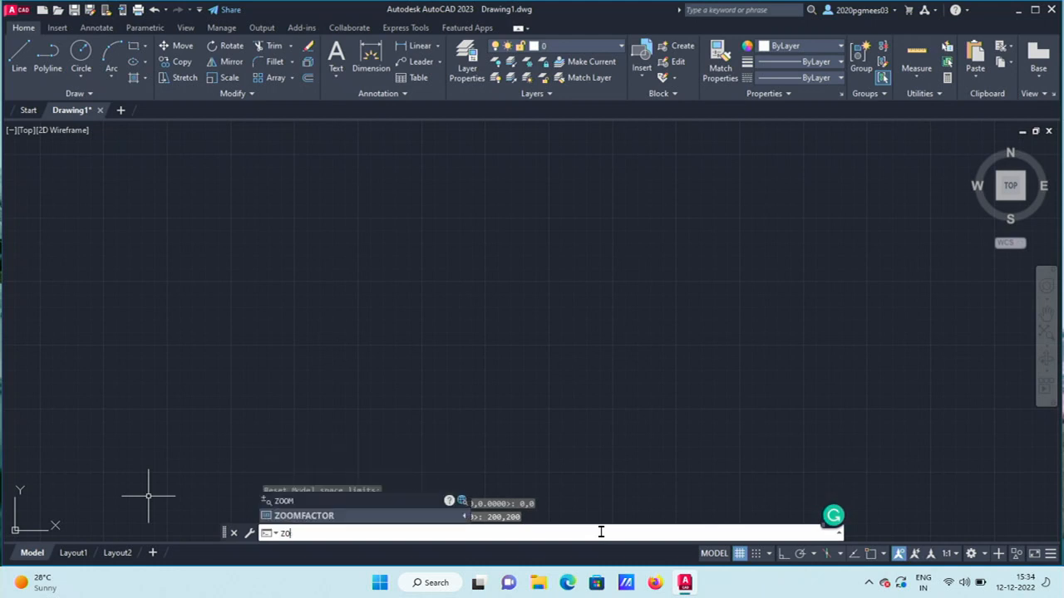
{"action": "type", "text": "Om"}
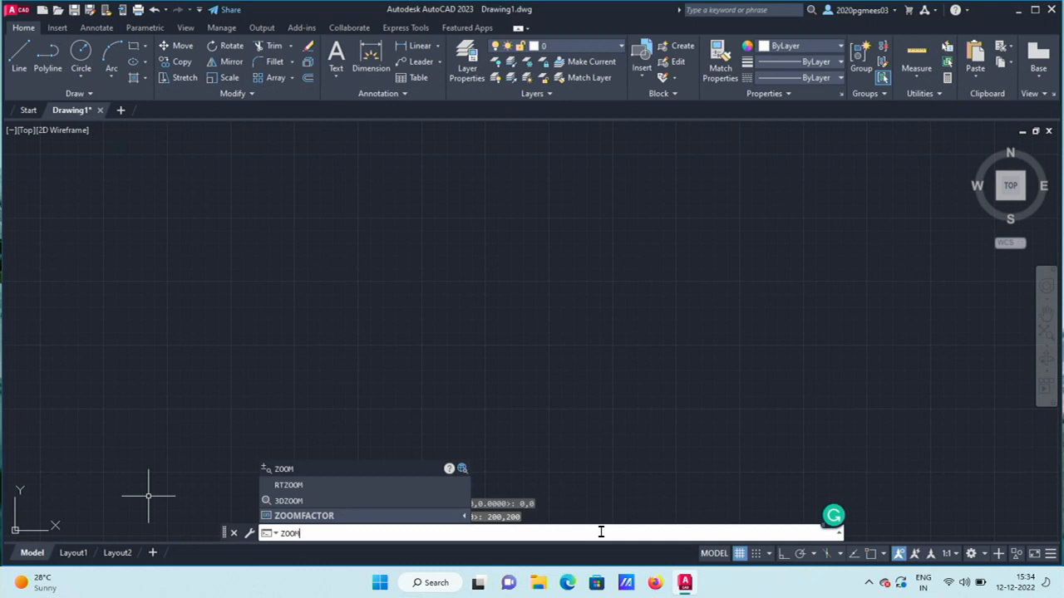
{"action": "key", "text": "Return"}
{"action": "type", "text": "all"}
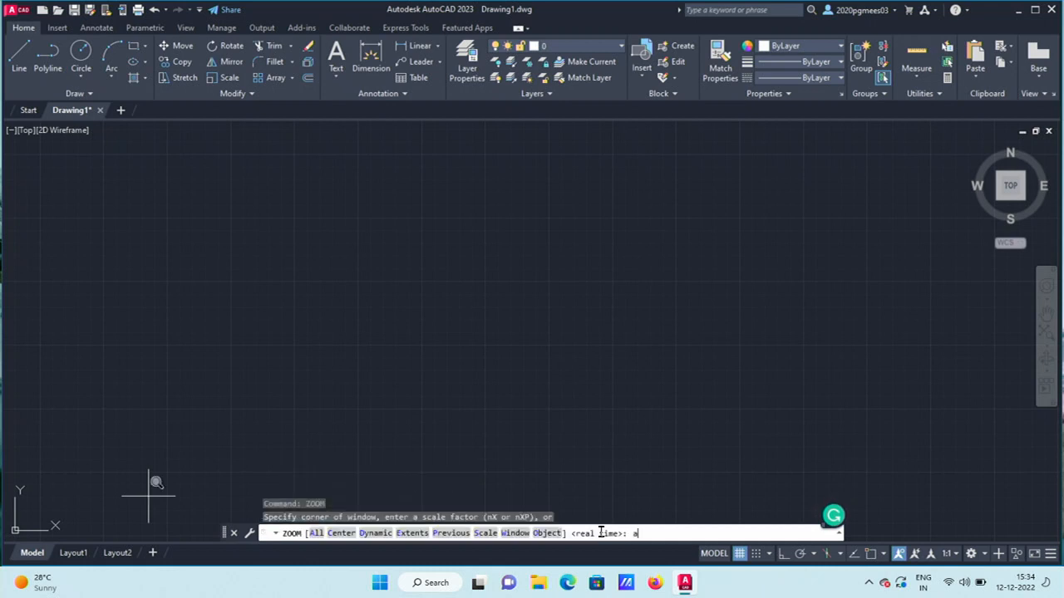
{"action": "key", "text": "Return"}
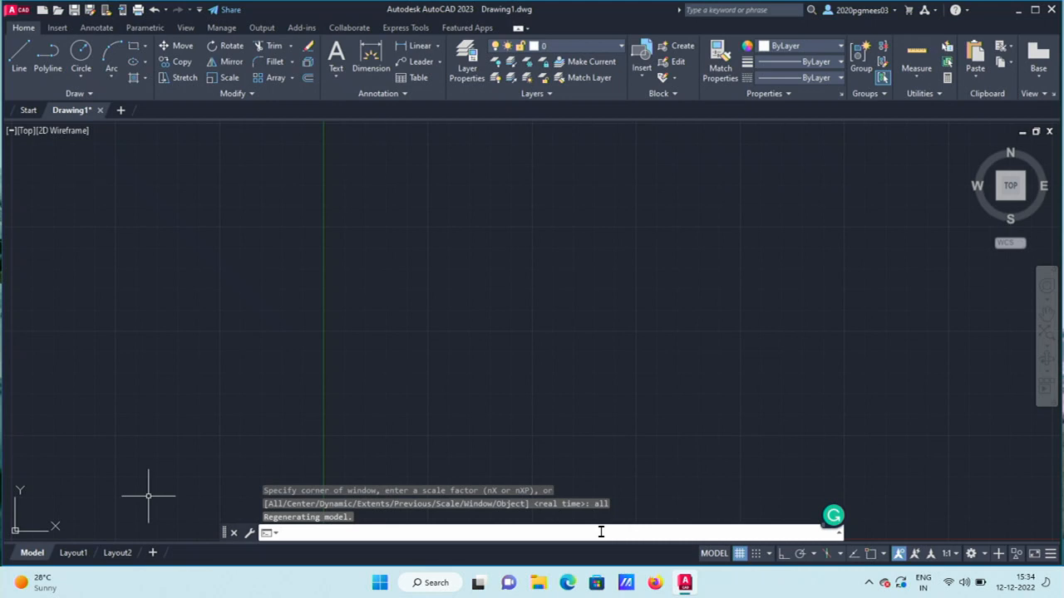
{"action": "scroll", "coordinate": [581, 317], "scroll_direction": "up", "scroll_amount": 2}
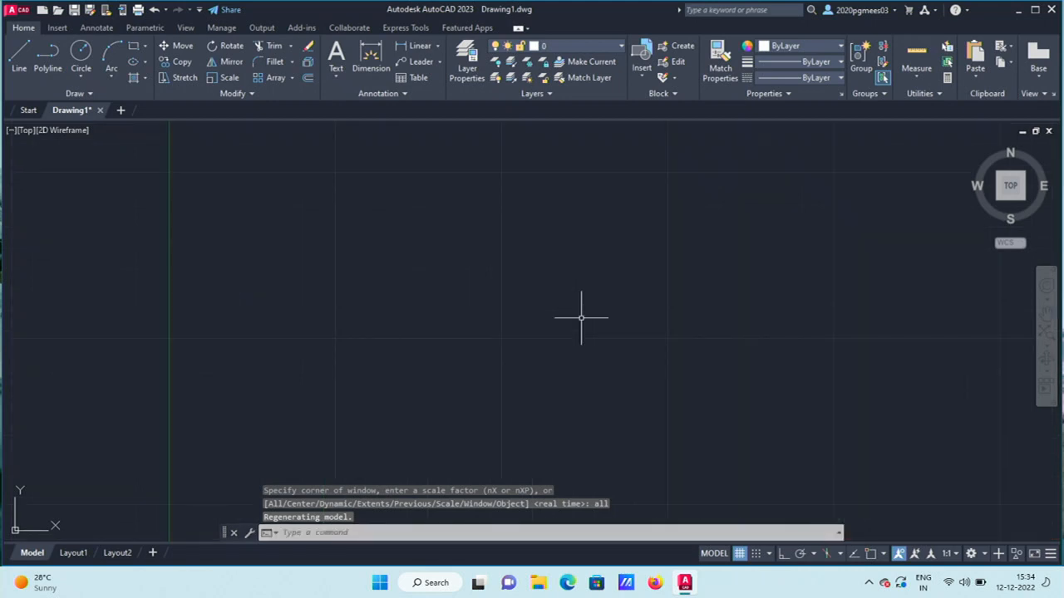
{"action": "scroll", "coordinate": [581, 318], "scroll_direction": "down", "scroll_amount": 6}
{"action": "scroll", "coordinate": [581, 318], "scroll_direction": "up", "scroll_amount": 2}
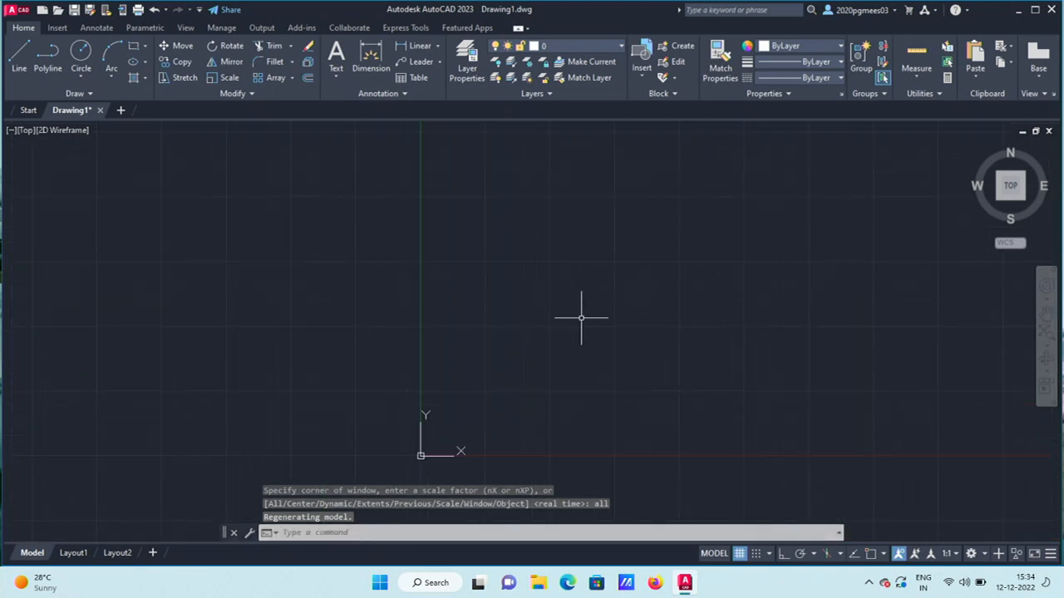
{"action": "scroll", "coordinate": [581, 317], "scroll_direction": "up", "scroll_amount": 2}
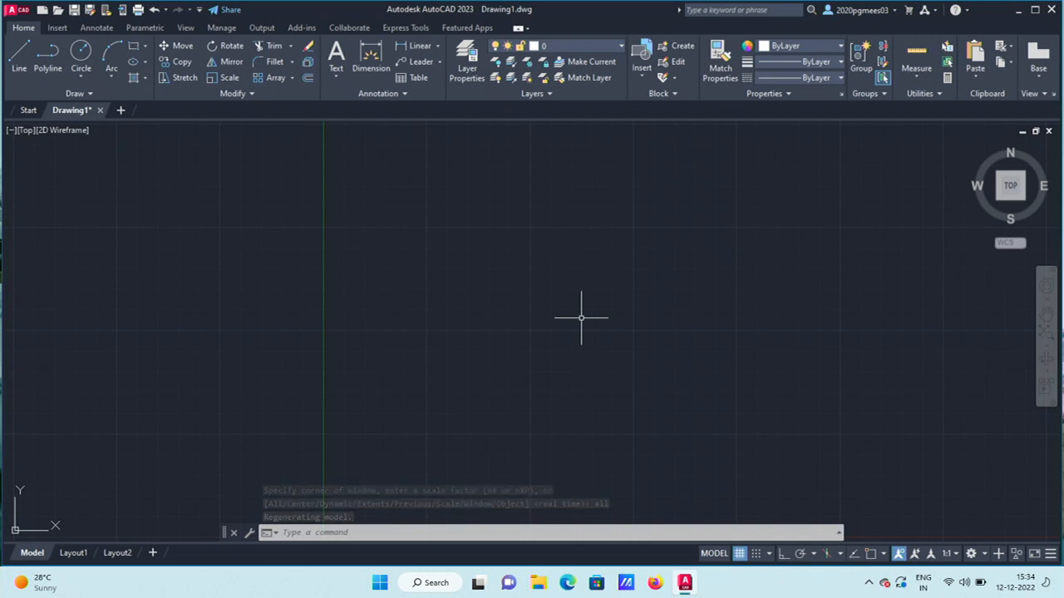
{"action": "scroll", "coordinate": [581, 318], "scroll_direction": "down", "scroll_amount": 2}
{"action": "scroll", "coordinate": [582, 316], "scroll_direction": "up", "scroll_amount": 2}
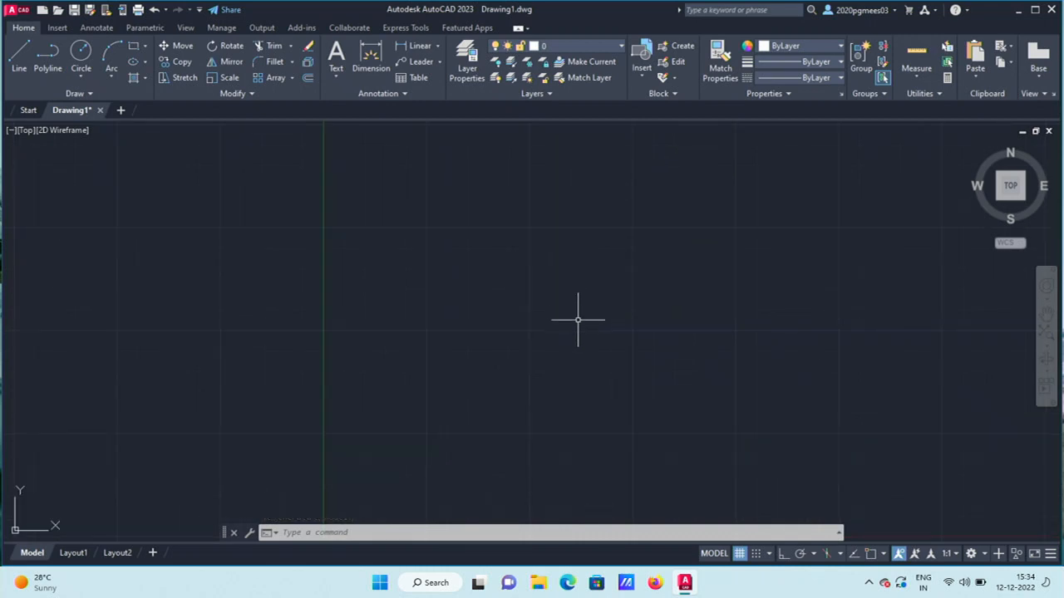
{"action": "left_click", "coordinate": [25, 66]}
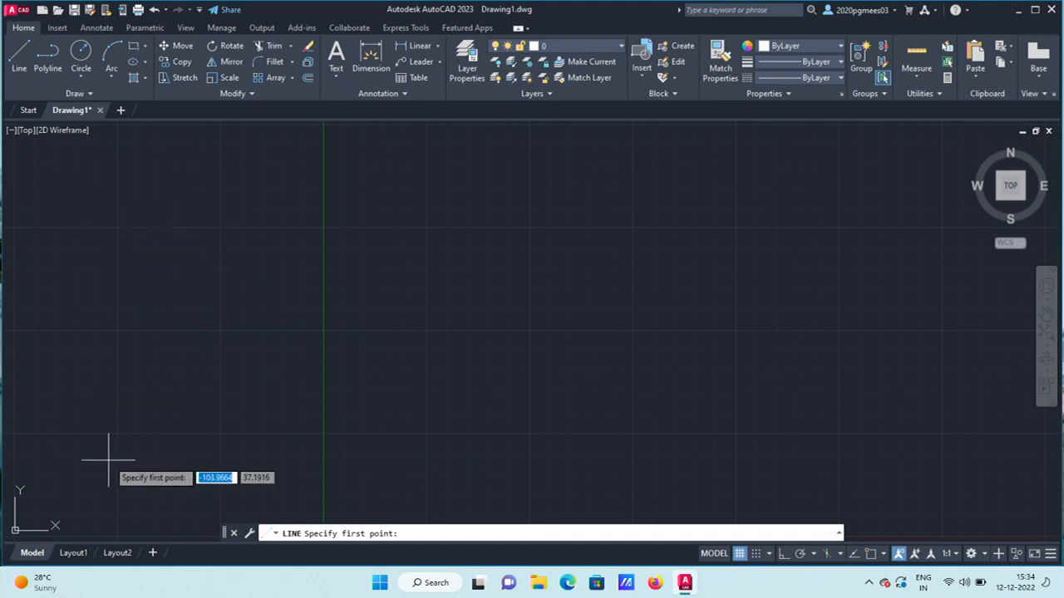
{"action": "key", "text": "Return"}
{"action": "key", "text": "Escape"}
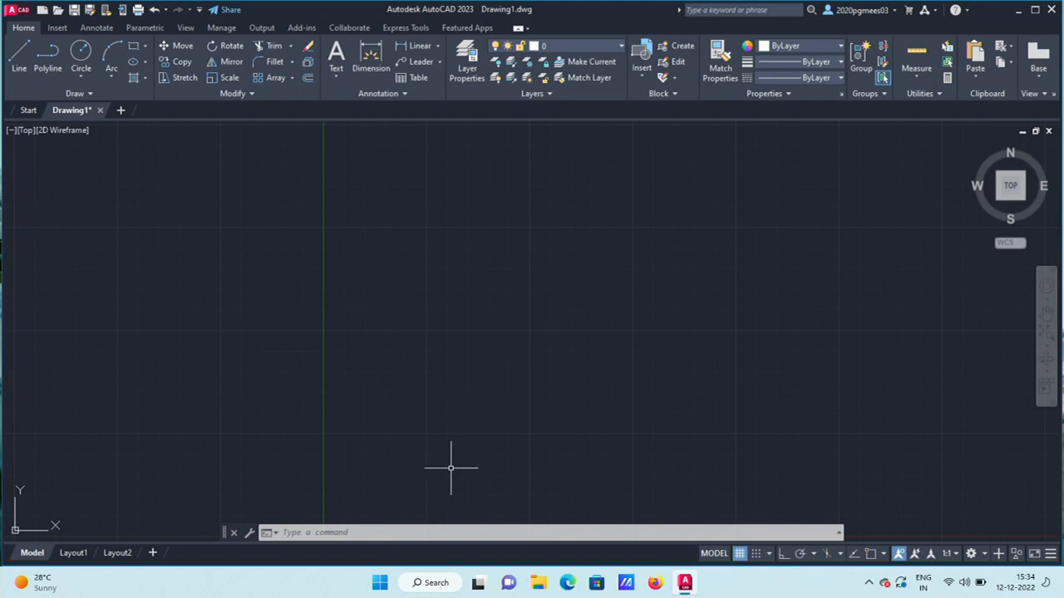
Start a LINE with its first point at 50,50.
{"action": "left_click", "coordinate": [389, 536]}
{"action": "type", "text": "LINE"}
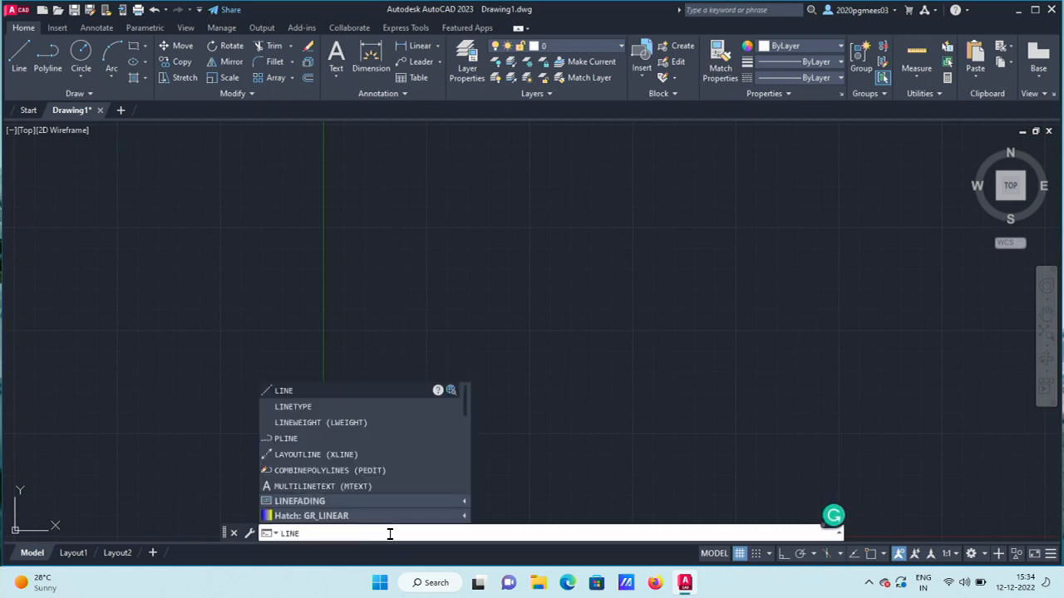
{"action": "left_click", "coordinate": [384, 397]}
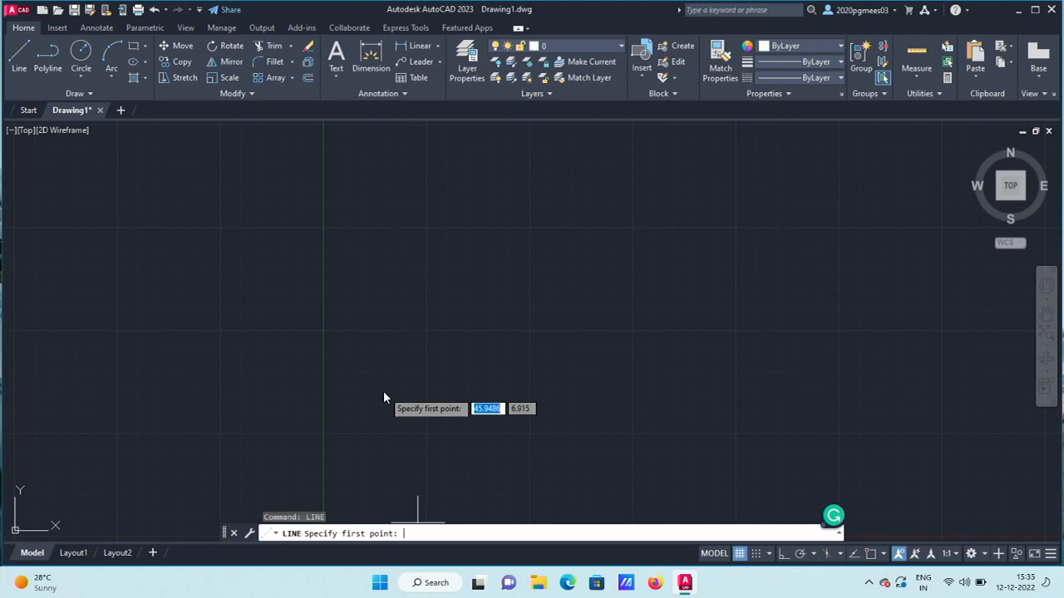
{"action": "type", "text": "50"}
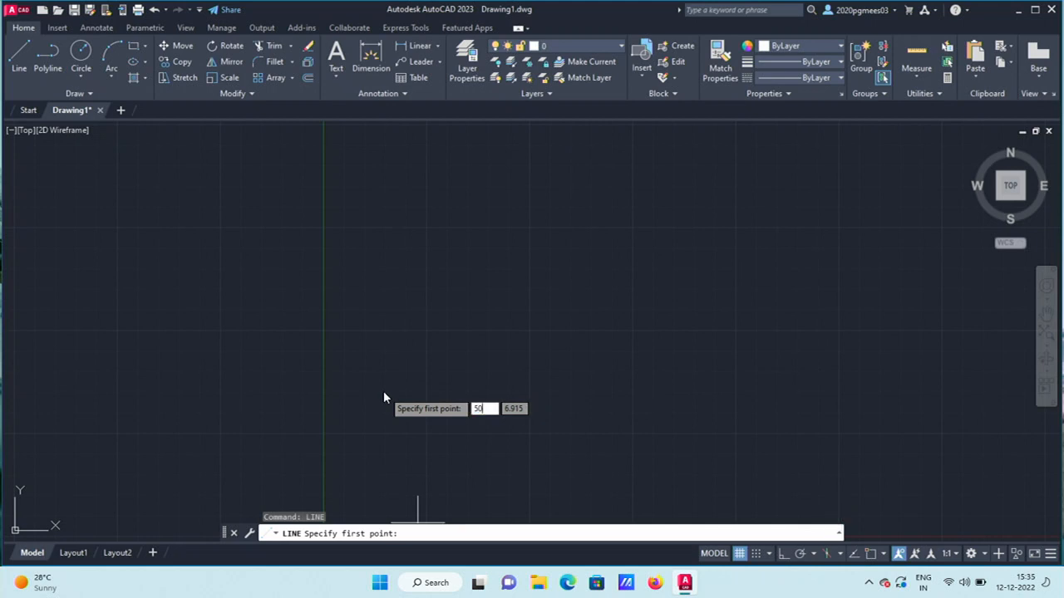
{"action": "key", "text": "Tab"}
{"action": "type", "text": "50"}
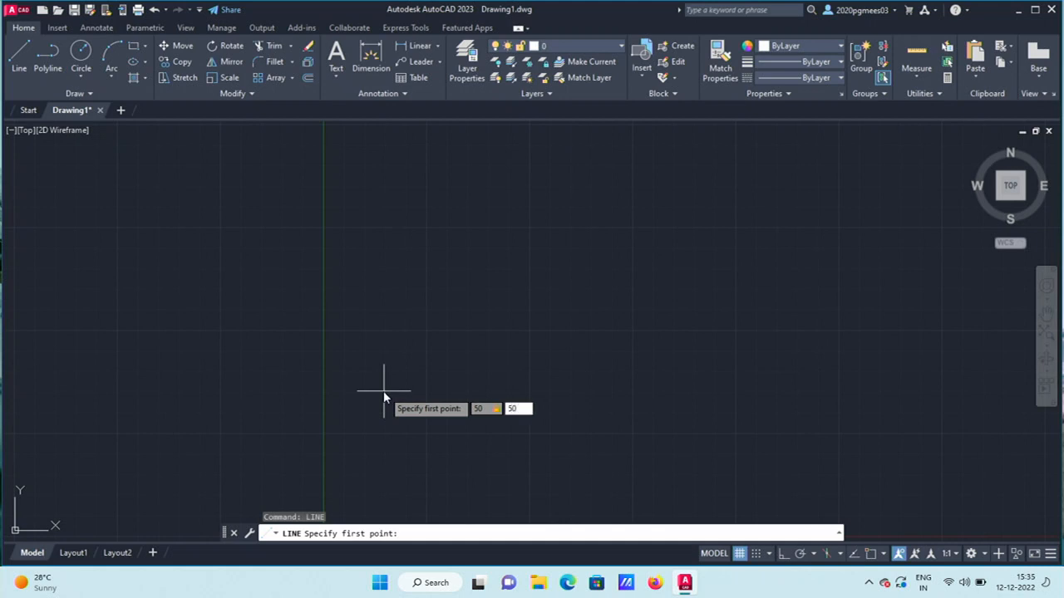
{"action": "key", "text": "Return"}
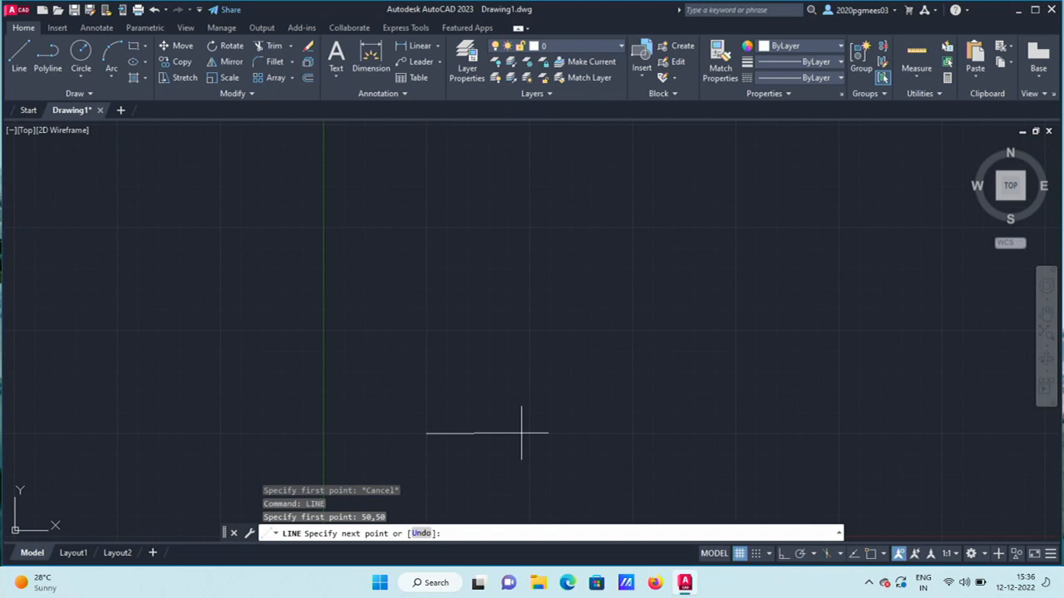
End the line at 100,50 and finish the LINE command.
{"action": "type", "text": "100"}
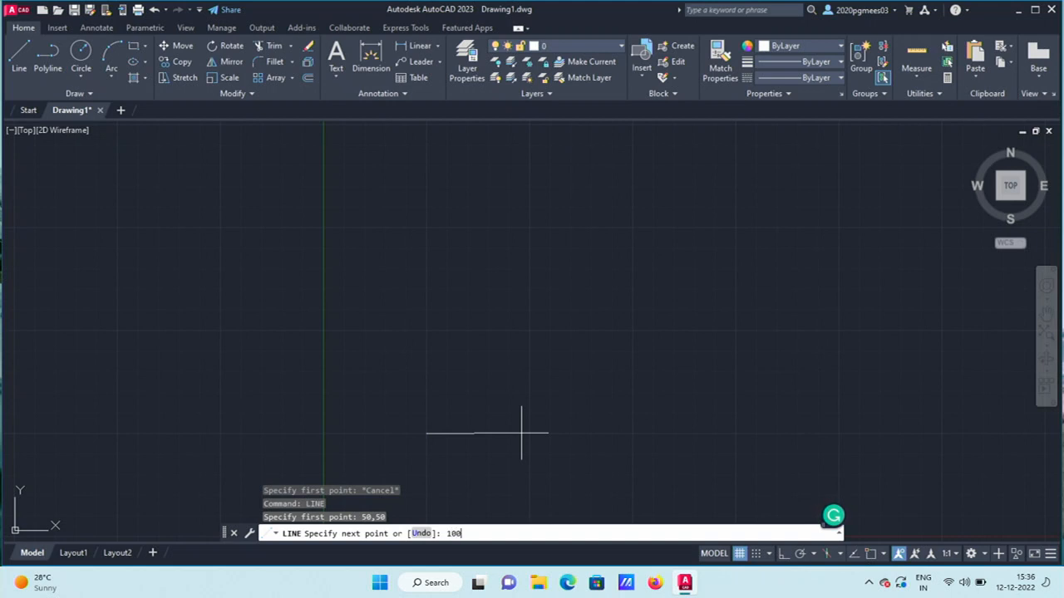
{"action": "type", "text": ",50"}
{"action": "key", "text": "Return"}
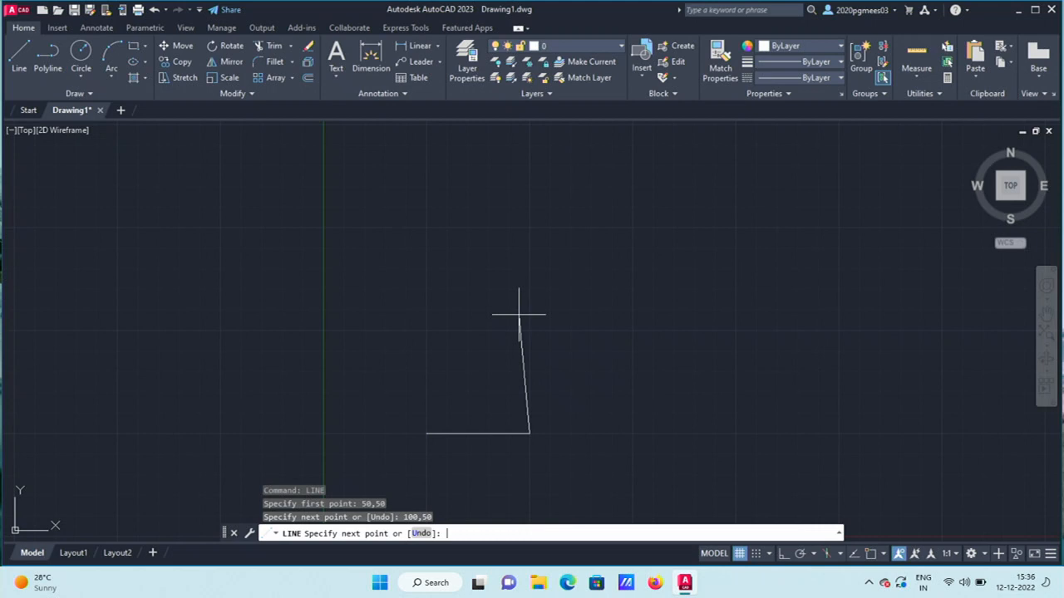
{"action": "key", "text": "Return"}
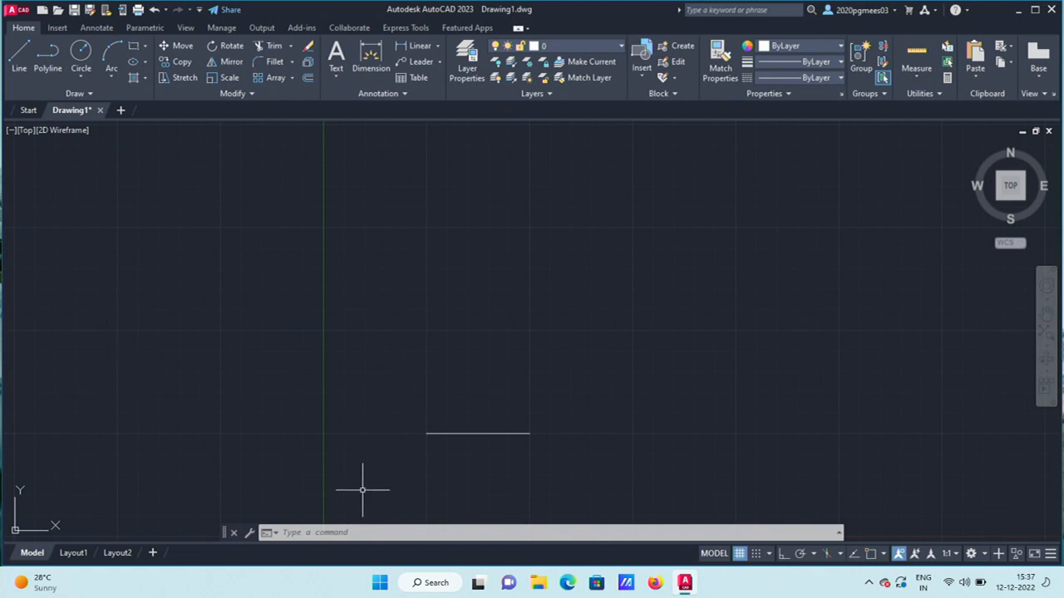
Start a new line chain above the first line with a horizontal segment and several corners.
{"action": "left_click", "coordinate": [15, 63]}
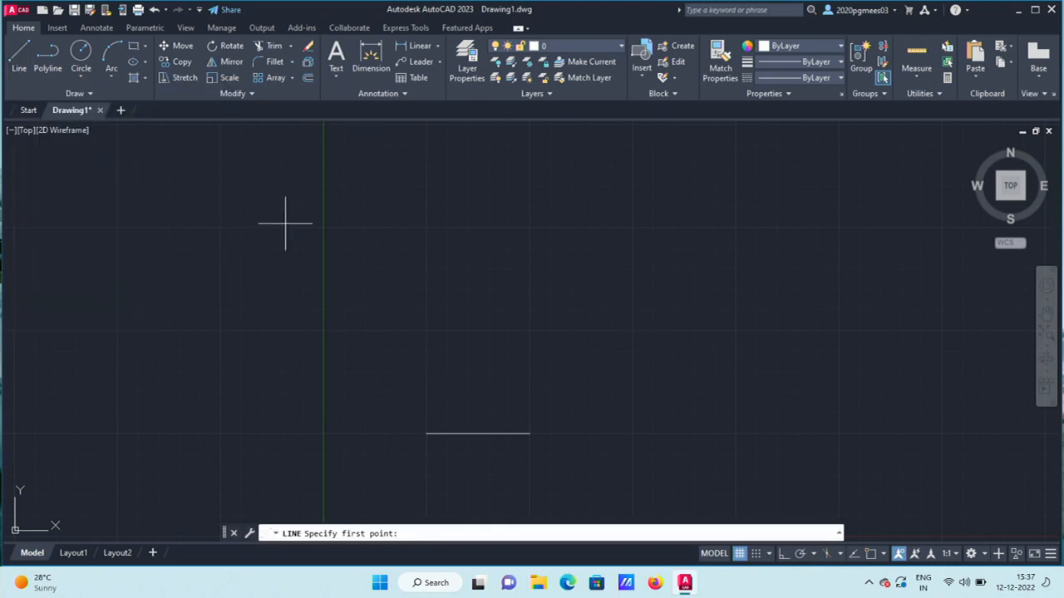
{"action": "left_click", "coordinate": [426, 227]}
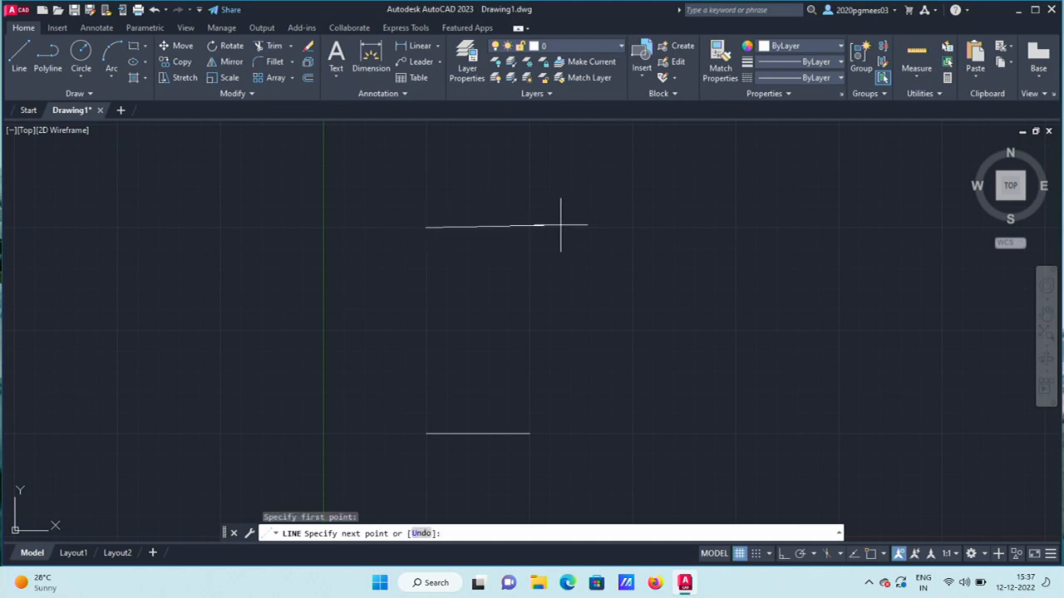
{"action": "left_click", "coordinate": [631, 227]}
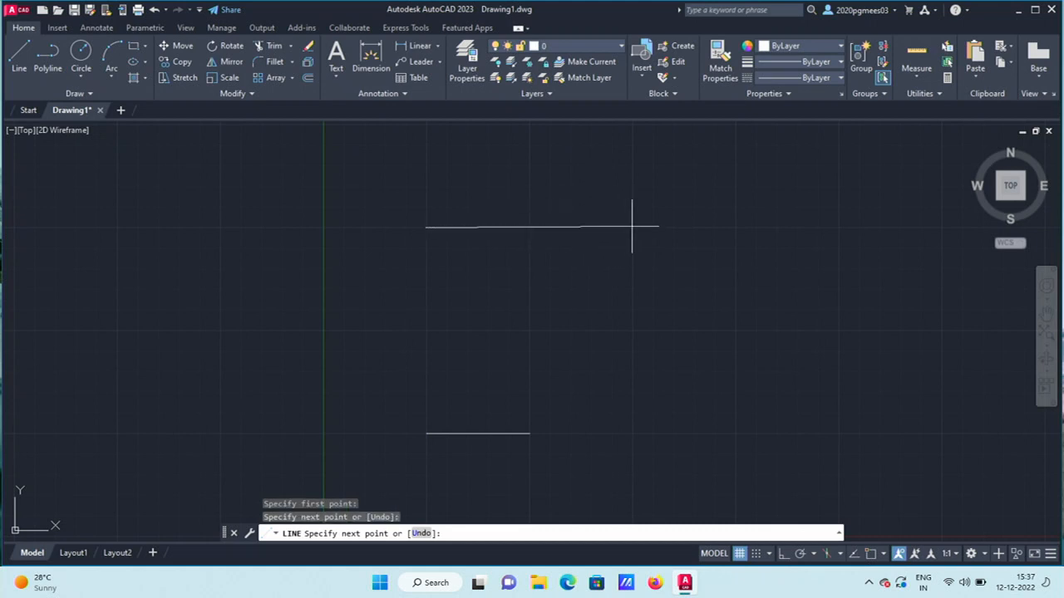
{"action": "left_click", "coordinate": [625, 306]}
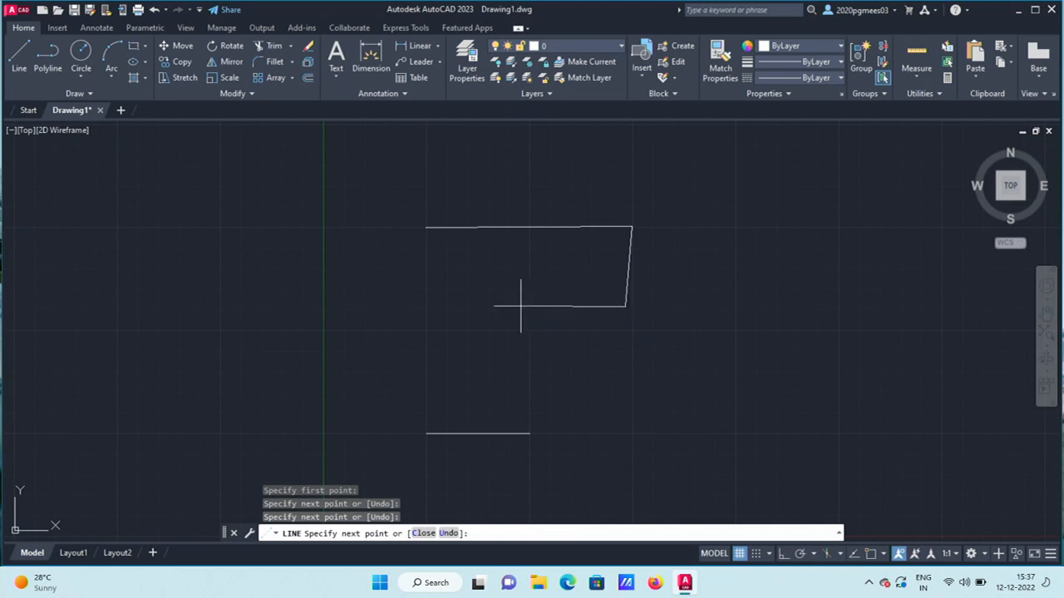
{"action": "left_click", "coordinate": [464, 300]}
{"action": "left_click", "coordinate": [509, 200]}
{"action": "left_click", "coordinate": [625, 306]}
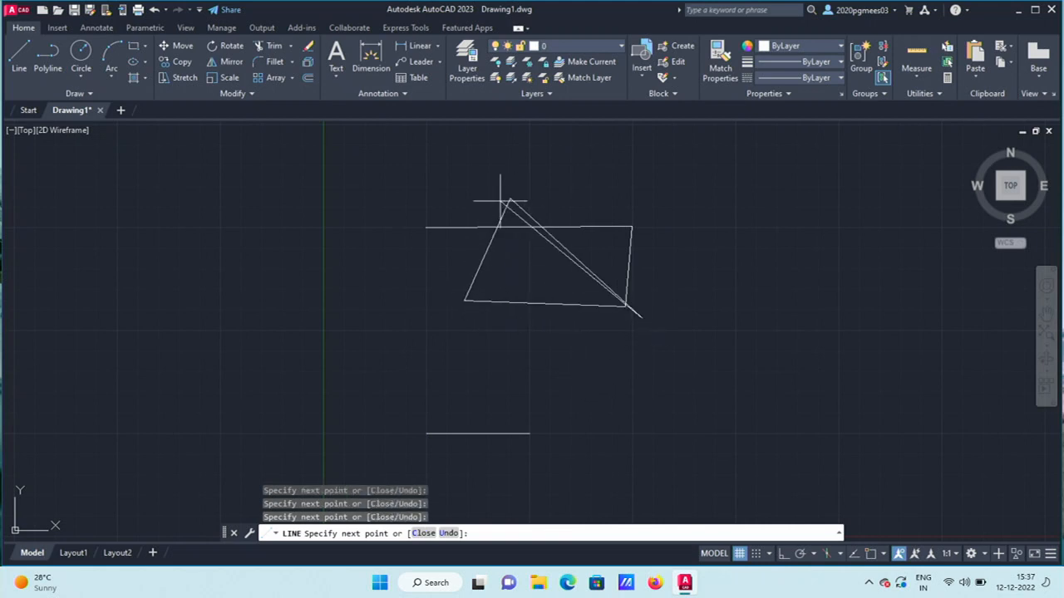
Continue the zigzag with seven more vertices, then end the line command.
{"action": "left_click", "coordinate": [471, 219]}
{"action": "left_click", "coordinate": [438, 179]}
{"action": "left_click", "coordinate": [402, 246]}
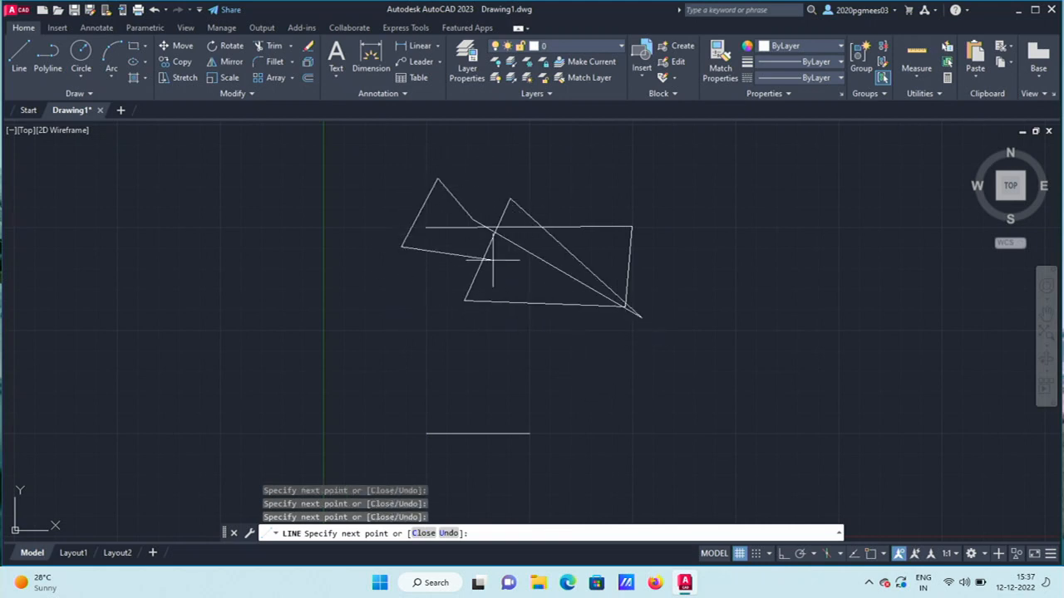
{"action": "left_click", "coordinate": [493, 260]}
{"action": "left_click", "coordinate": [598, 208]}
{"action": "left_click", "coordinate": [628, 190]}
{"action": "left_click", "coordinate": [665, 304]}
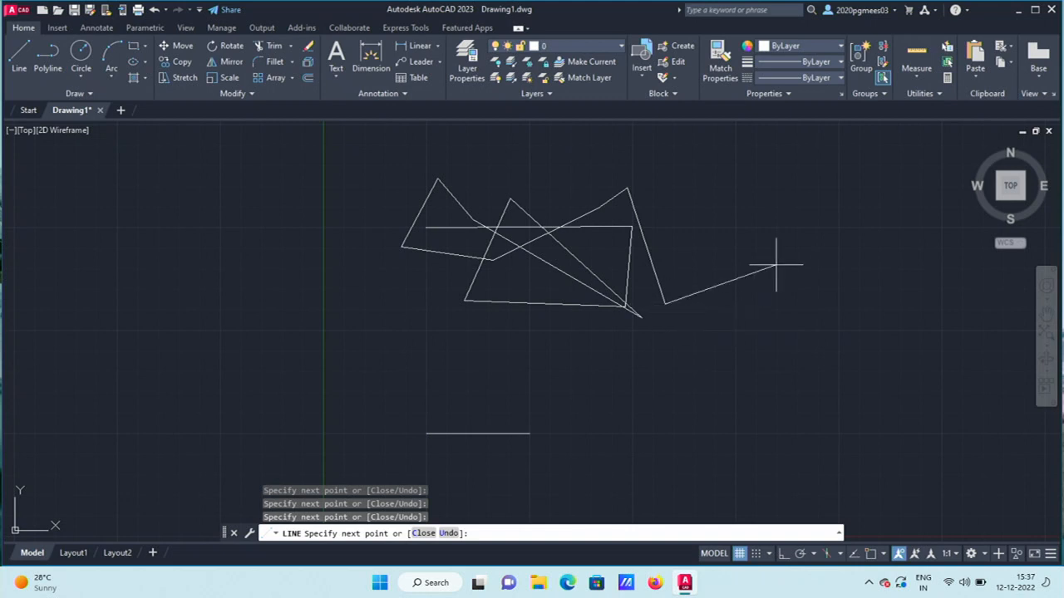
{"action": "key", "text": "Return"}
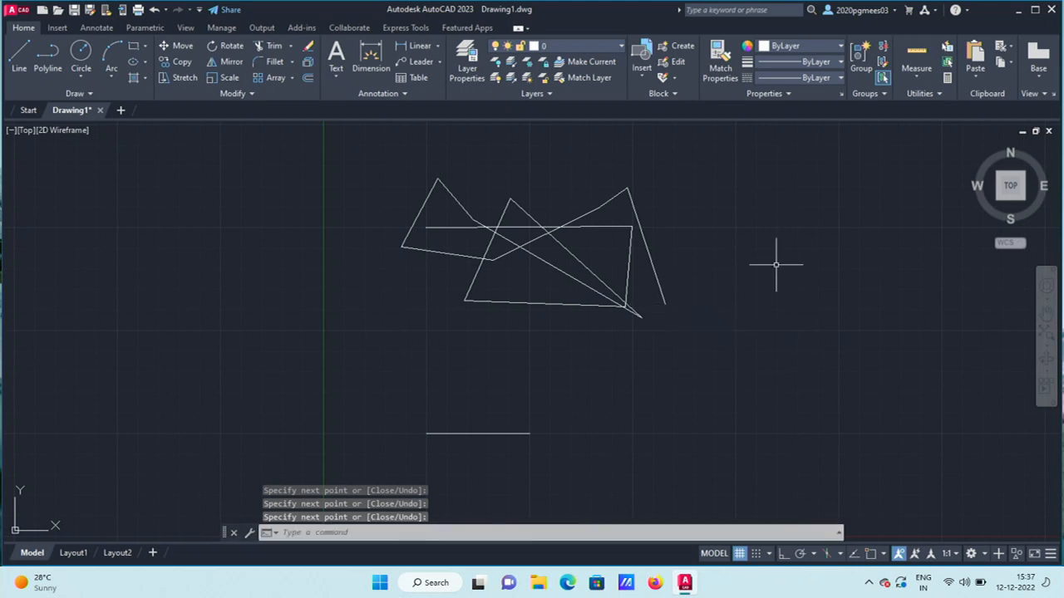
Draw a five-point crossed-star polyline on the left, closing it at its start point.
{"action": "left_click", "coordinate": [39, 66]}
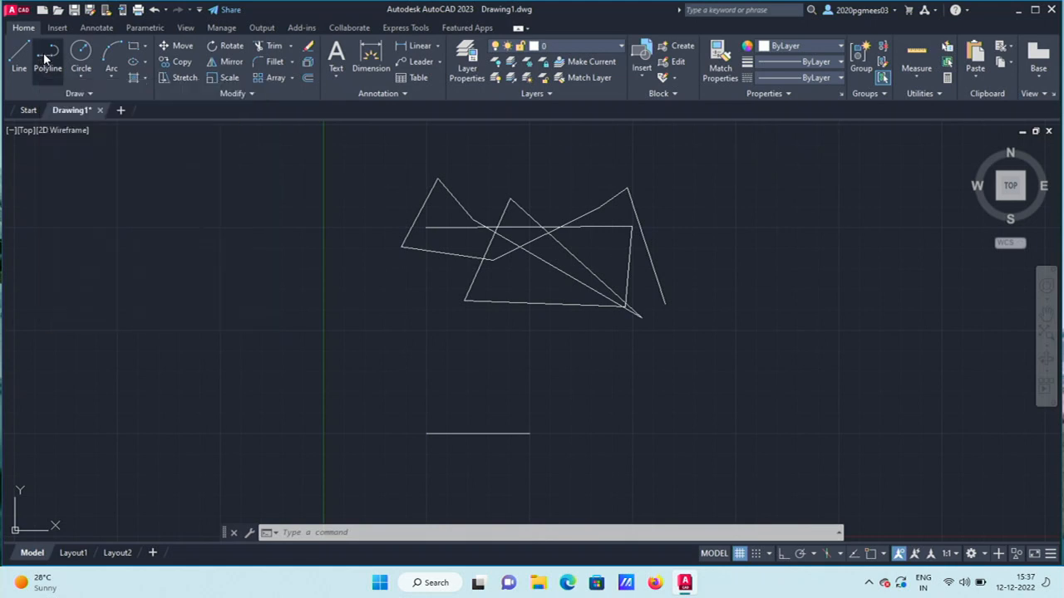
{"action": "left_click", "coordinate": [72, 277]}
{"action": "left_click", "coordinate": [236, 263]}
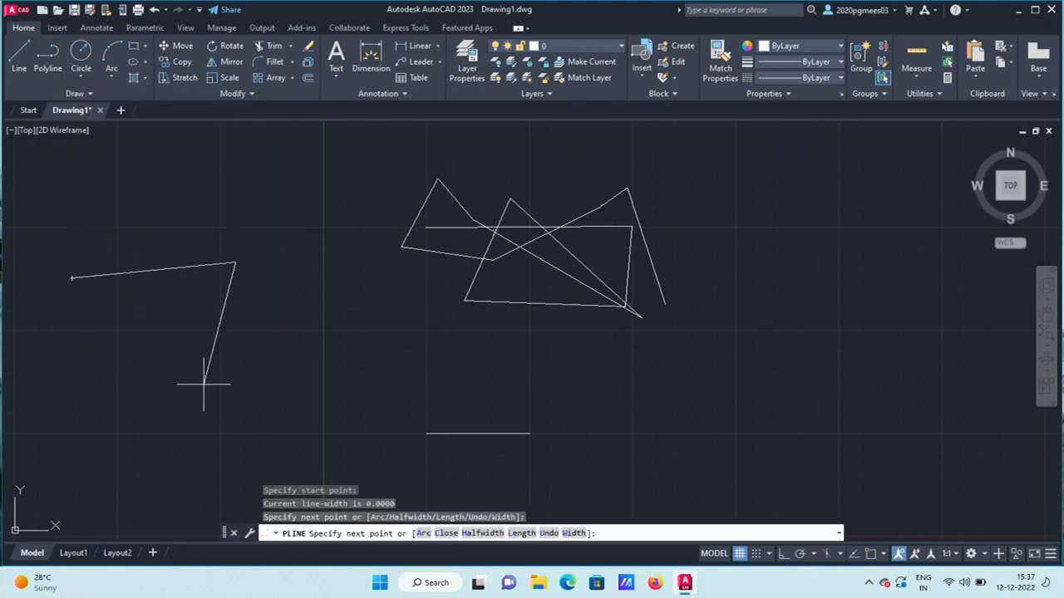
{"action": "left_click", "coordinate": [200, 388]}
{"action": "left_click", "coordinate": [129, 222]}
{"action": "left_click", "coordinate": [244, 347]}
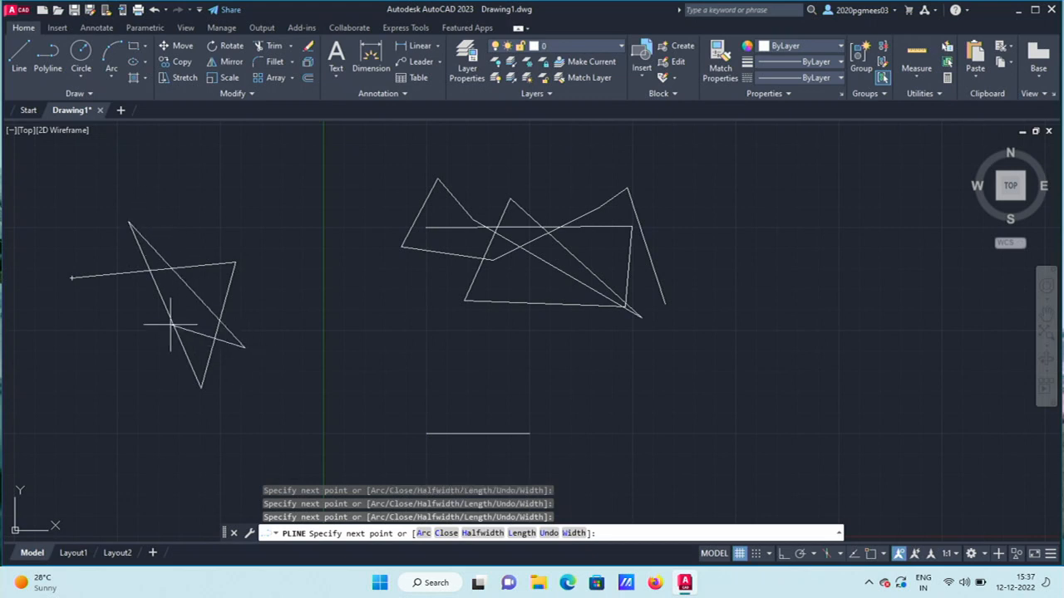
{"action": "left_click", "coordinate": [72, 277]}
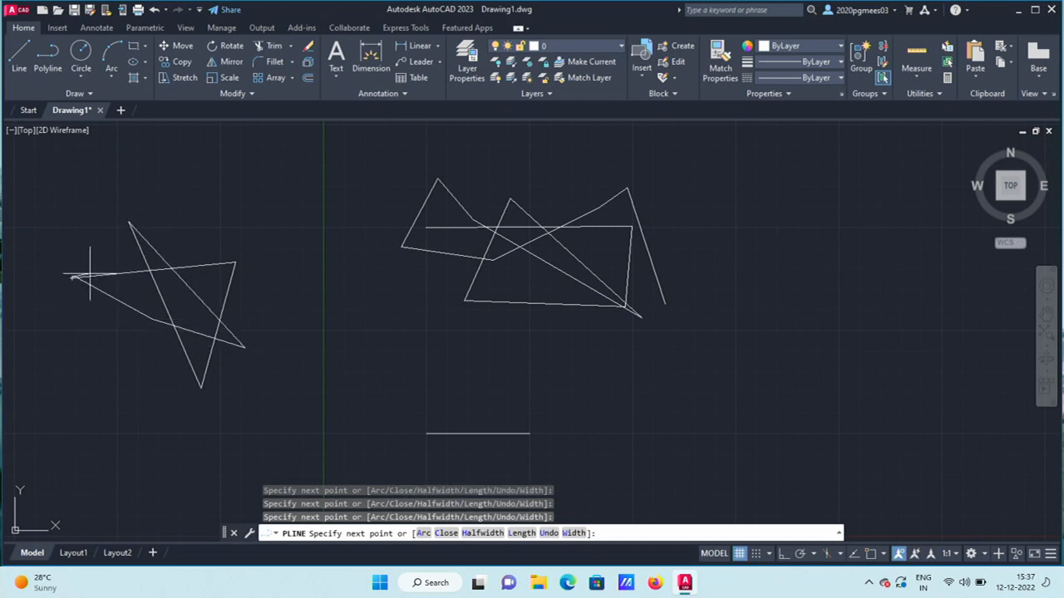
{"action": "key", "text": "Return"}
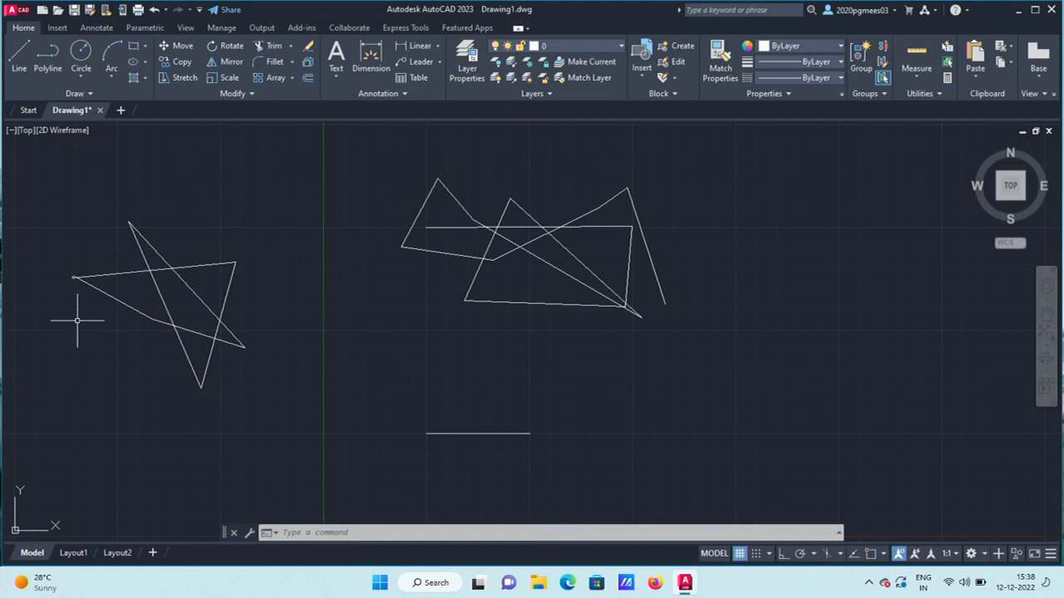
{"action": "left_click", "coordinate": [636, 211]}
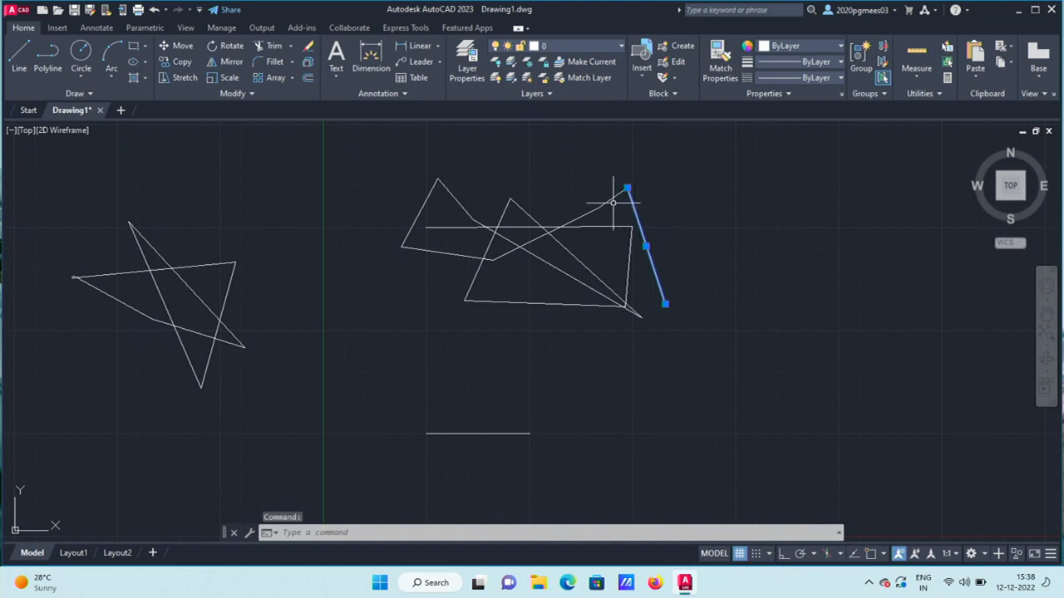
{"action": "left_click", "coordinate": [605, 225]}
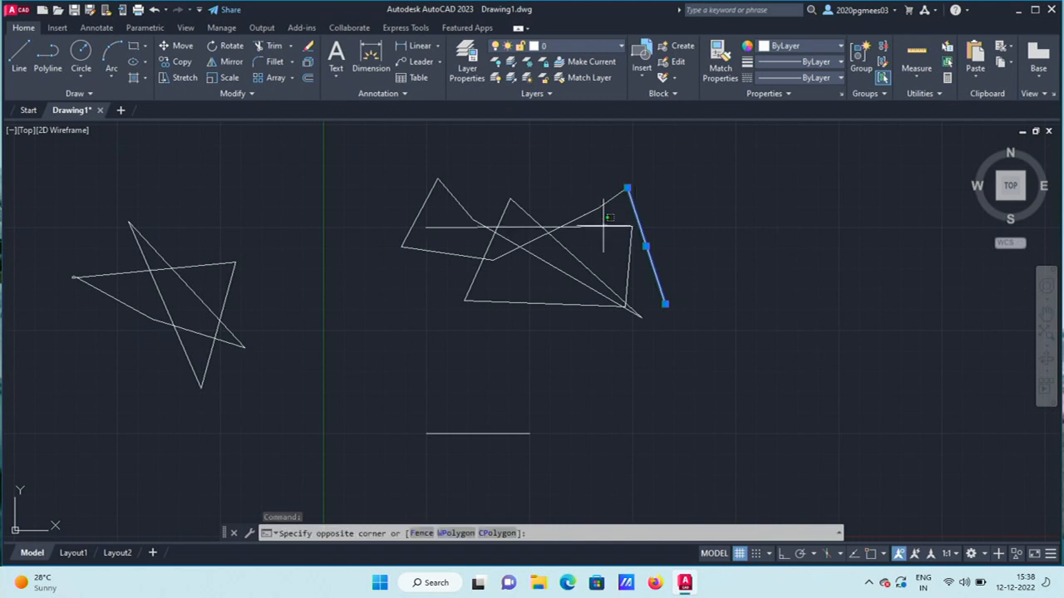
{"action": "left_click", "coordinate": [600, 231]}
{"action": "left_click", "coordinate": [598, 208]}
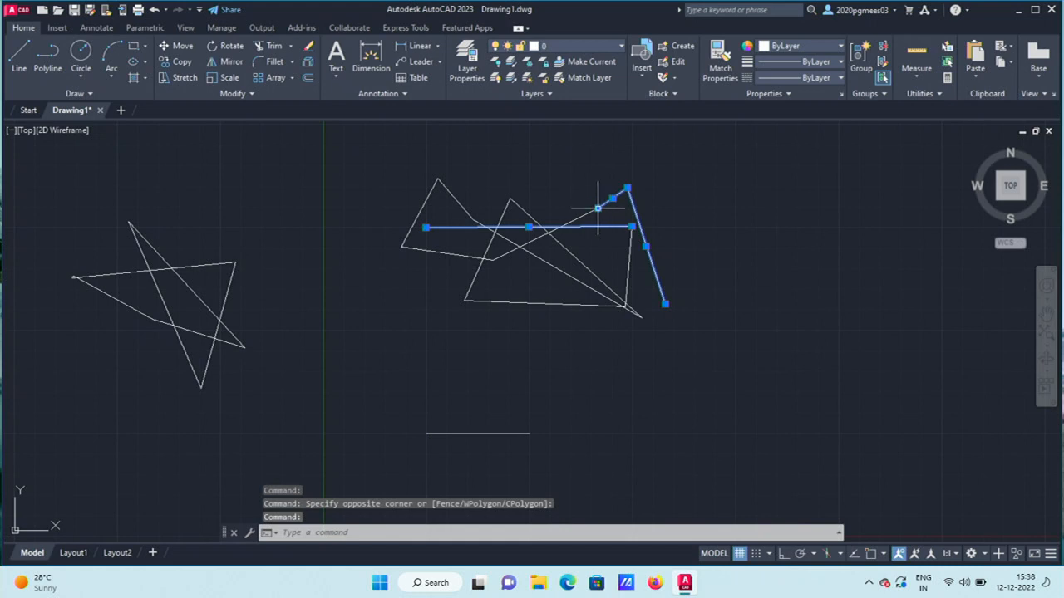
{"action": "mouse_move", "coordinate": [599, 210]}
{"action": "left_click", "coordinate": [193, 266]}
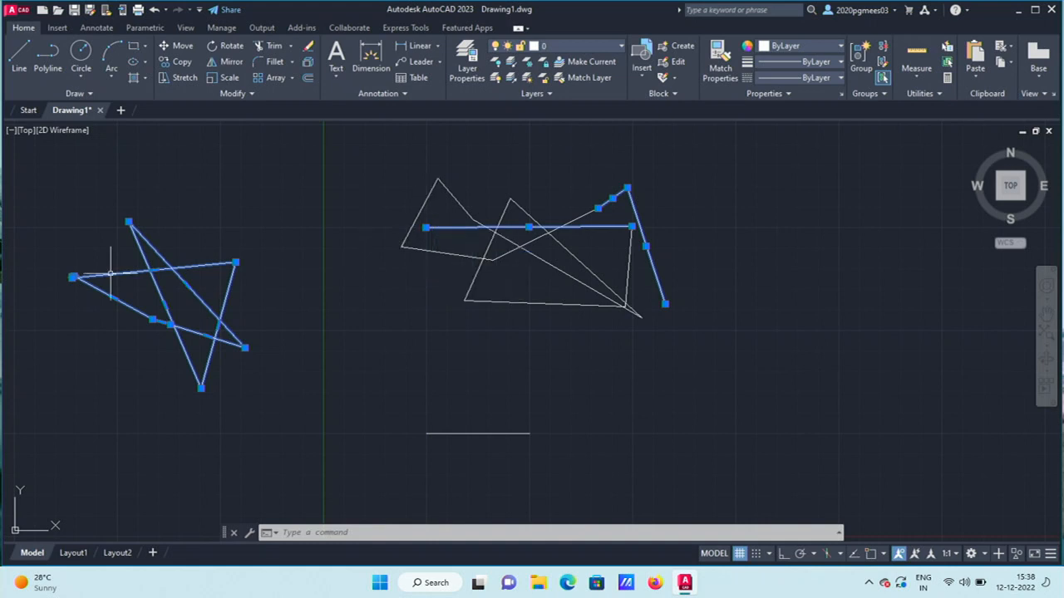
{"action": "left_click", "coordinate": [311, 177]}
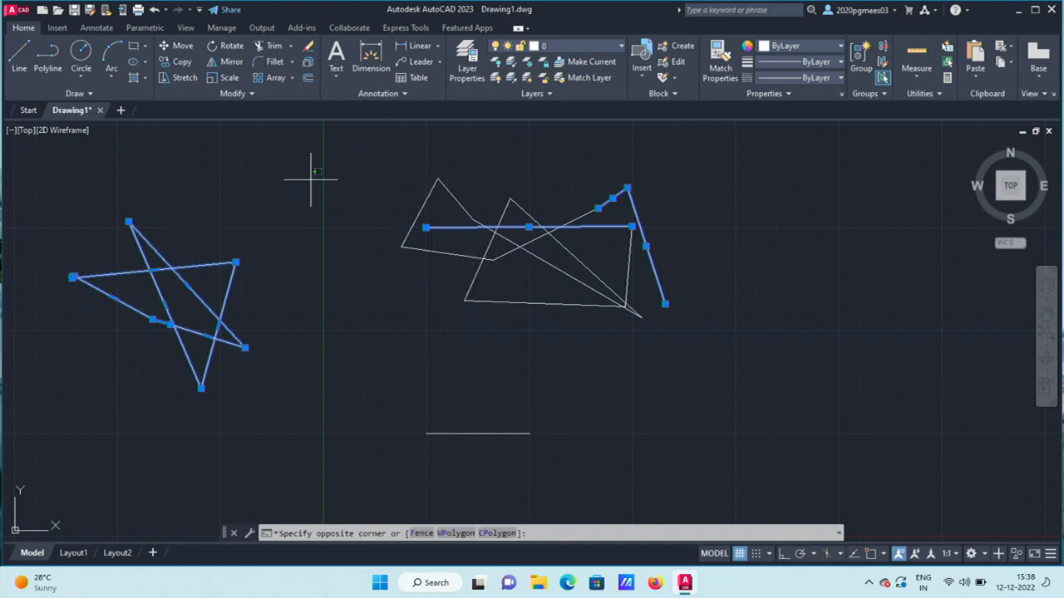
{"action": "key", "text": "Escape"}
{"action": "key", "text": "Escape"}
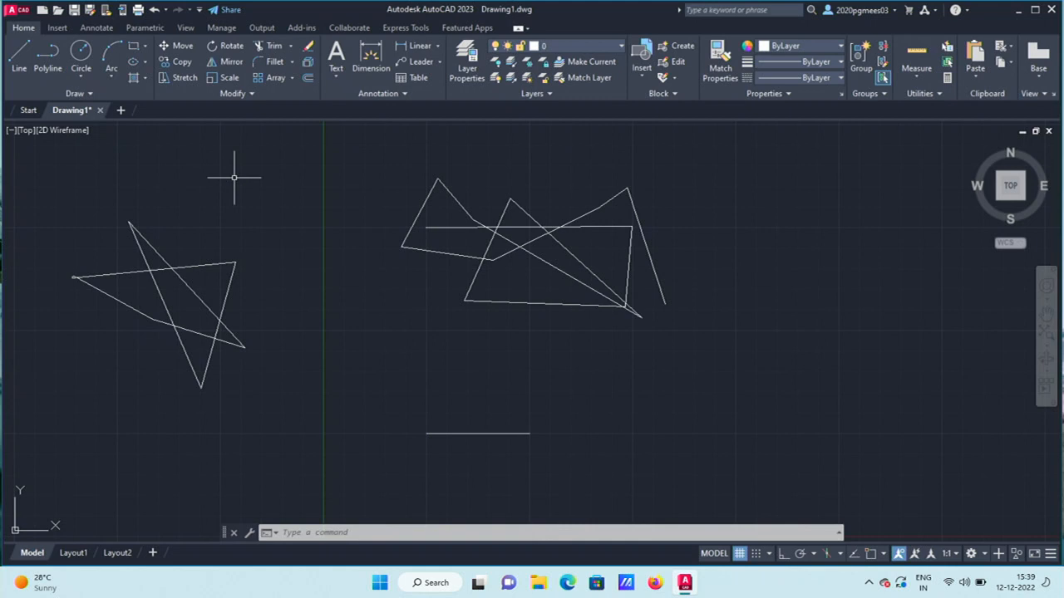
{"action": "left_click", "coordinate": [256, 223]}
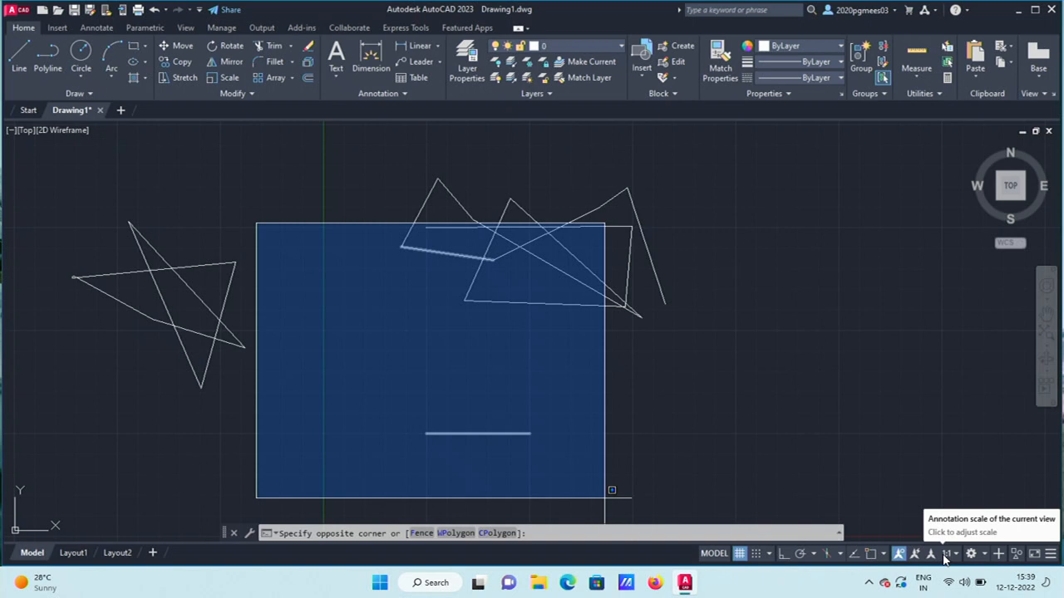
{"action": "key", "text": "Escape"}
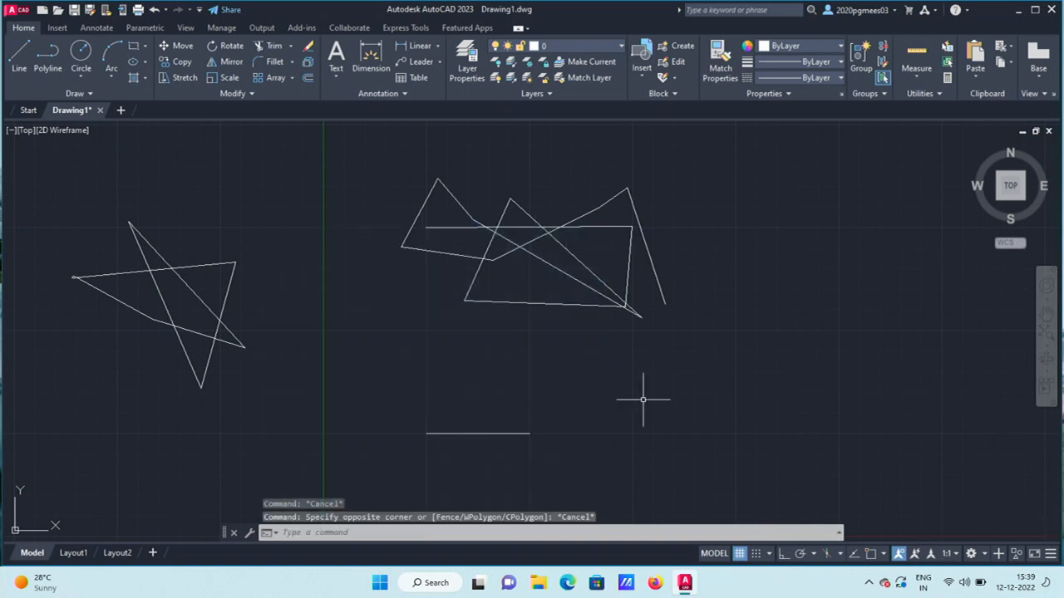
{"action": "left_click", "coordinate": [401, 172]}
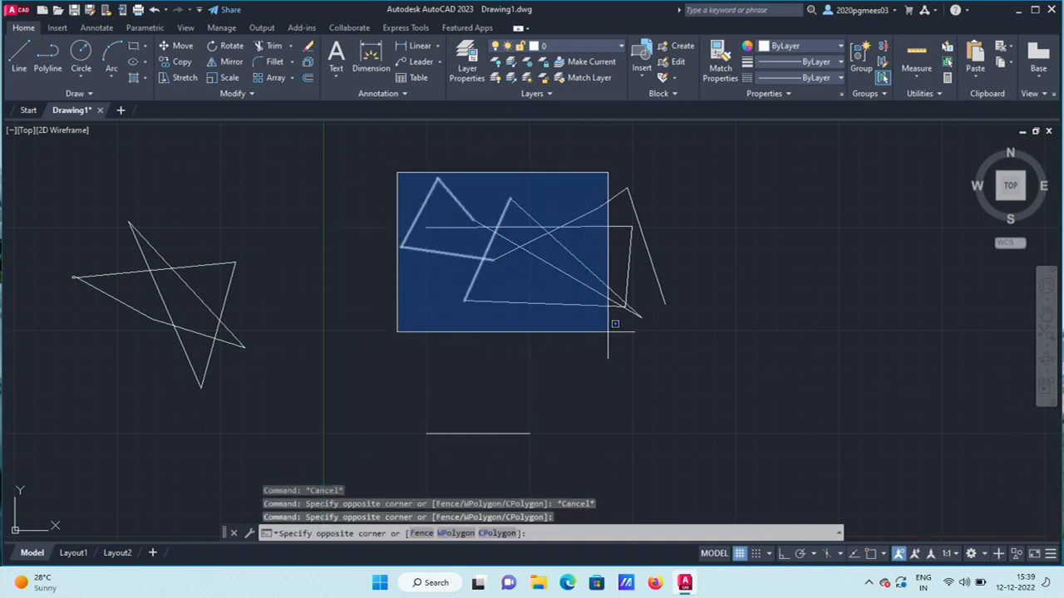
{"action": "left_click", "coordinate": [677, 339]}
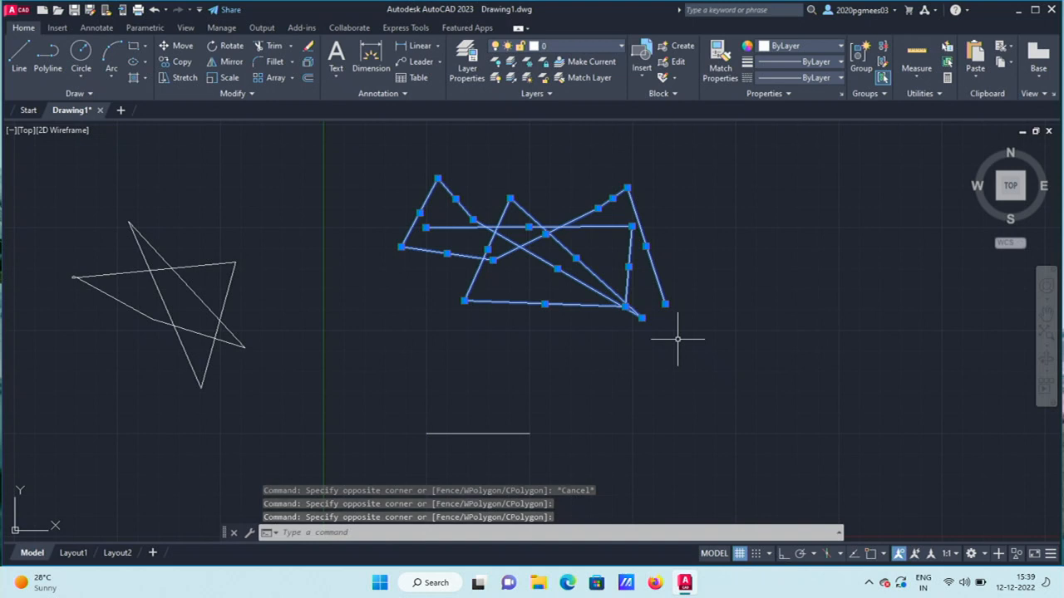
{"action": "left_click", "coordinate": [723, 198]}
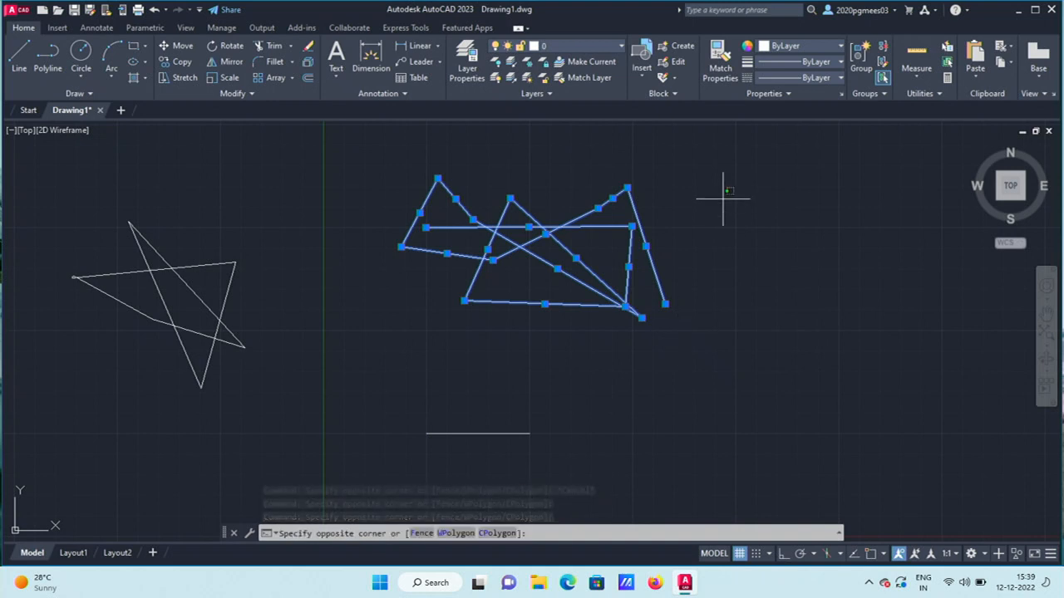
{"action": "key", "text": "Escape"}
{"action": "key", "text": "Escape"}
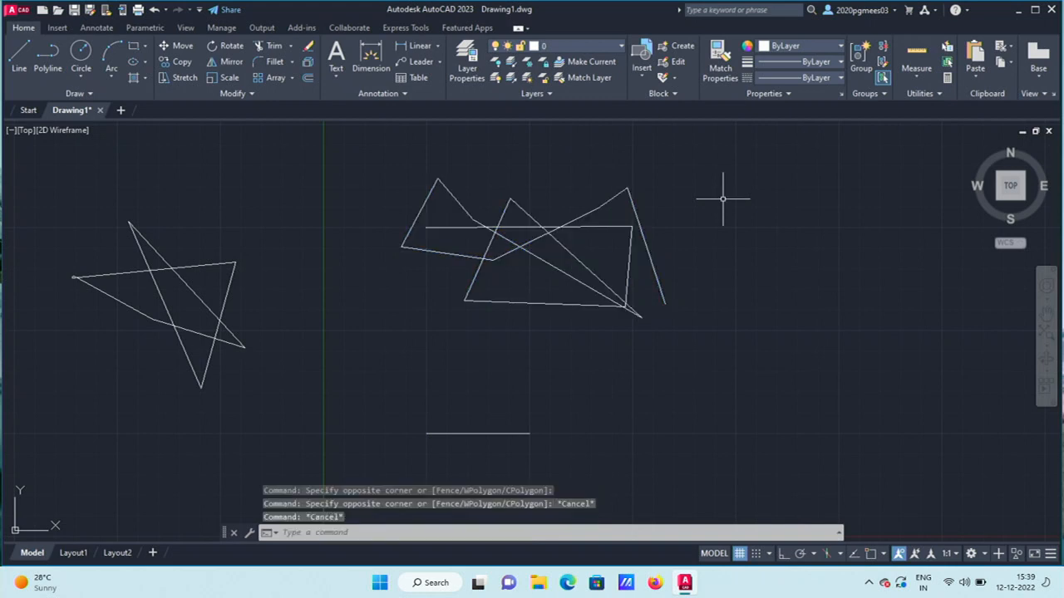
{"action": "mouse_move", "coordinate": [724, 177]}
{"action": "left_mouse_down"}
{"action": "mouse_move", "coordinate": [835, 274]}
{"action": "mouse_move", "coordinate": [782, 420]}
{"action": "mouse_move", "coordinate": [728, 422]}
{"action": "left_mouse_up"}
{"action": "mouse_move", "coordinate": [467, 411]}
{"action": "left_mouse_down"}
{"action": "mouse_move", "coordinate": [340, 200]}
{"action": "mouse_move", "coordinate": [596, 171]}
{"action": "mouse_move", "coordinate": [684, 189]}
{"action": "mouse_move", "coordinate": [669, 148]}
{"action": "mouse_move", "coordinate": [611, 212]}
{"action": "mouse_move", "coordinate": [627, 250]}
{"action": "mouse_move", "coordinate": [711, 264]}
{"action": "mouse_move", "coordinate": [782, 188]}
{"action": "mouse_move", "coordinate": [795, 238]}
{"action": "left_mouse_up"}
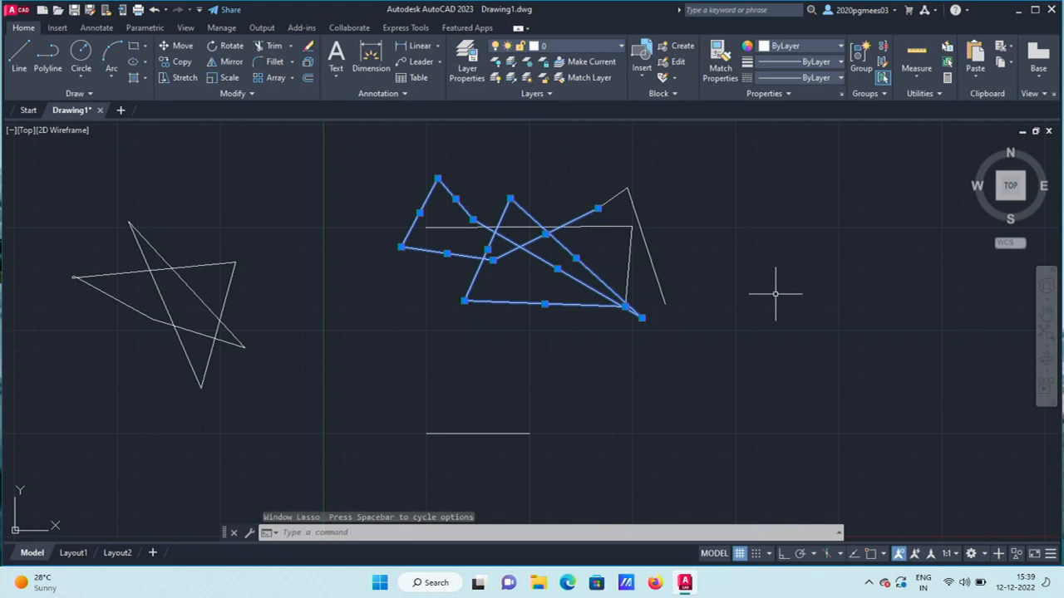
{"action": "left_click", "coordinate": [758, 197]}
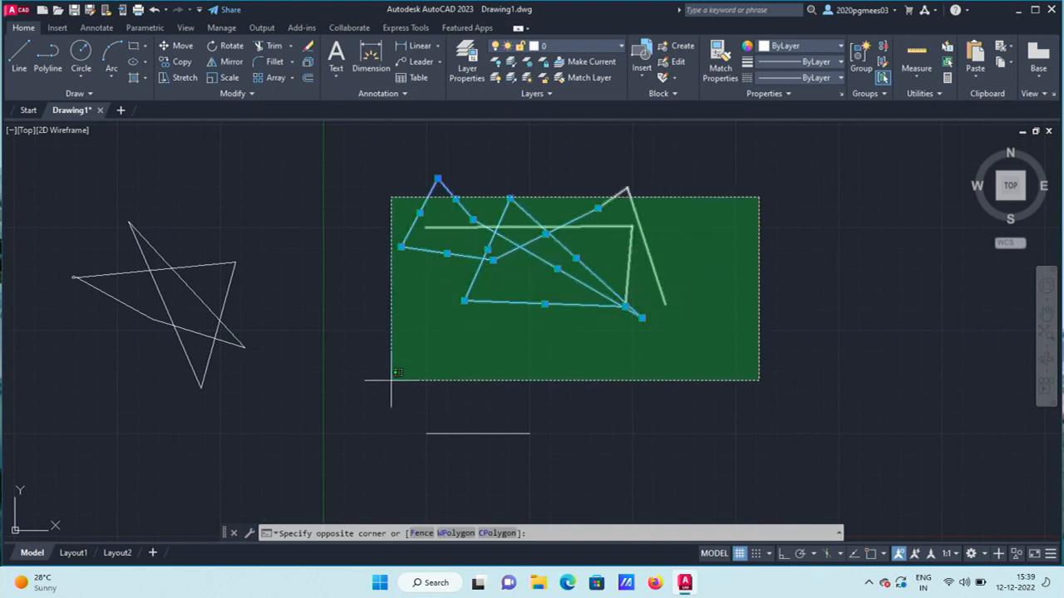
{"action": "left_click", "coordinate": [393, 487]}
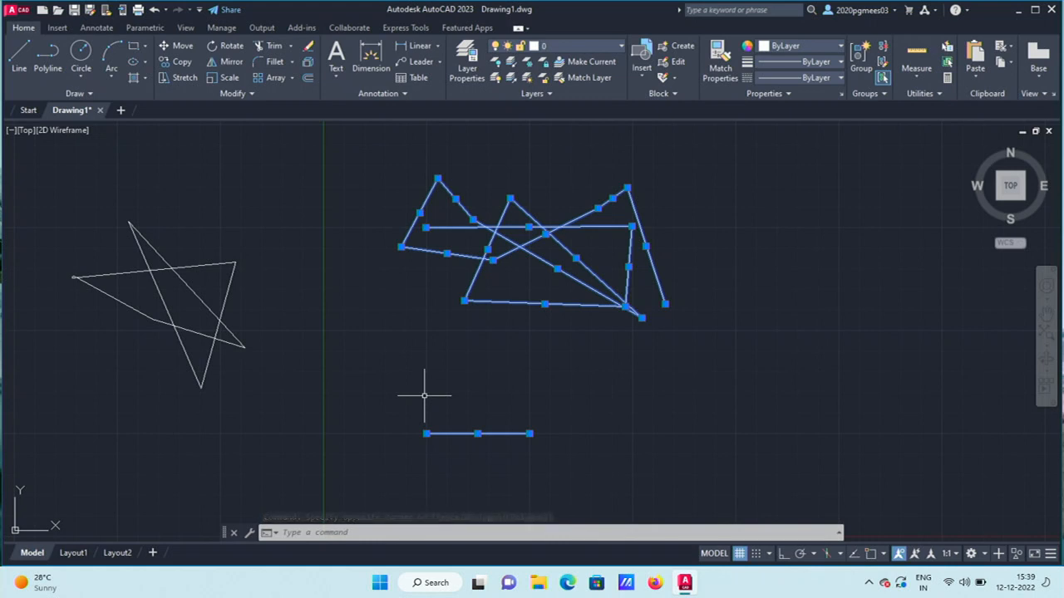
{"action": "key", "text": "Escape"}
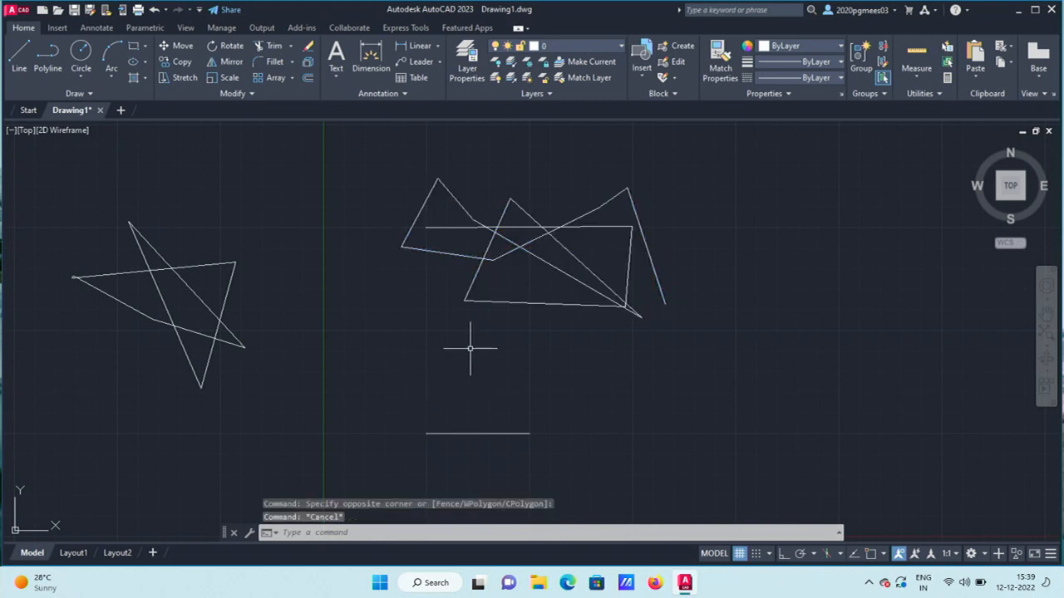
{"action": "mouse_move", "coordinate": [390, 148]}
{"action": "left_mouse_down"}
{"action": "mouse_move", "coordinate": [458, 175]}
{"action": "mouse_move", "coordinate": [580, 178]}
{"action": "mouse_move", "coordinate": [636, 435]}
{"action": "mouse_move", "coordinate": [333, 189]}
{"action": "mouse_move", "coordinate": [615, 171]}
{"action": "mouse_move", "coordinate": [644, 218]}
{"action": "mouse_move", "coordinate": [531, 212]}
{"action": "mouse_move", "coordinate": [507, 287]}
{"action": "mouse_move", "coordinate": [5, 309]}
{"action": "mouse_move", "coordinate": [92, 357]}
{"action": "mouse_move", "coordinate": [210, 348]}
{"action": "mouse_move", "coordinate": [50, 218]}
{"action": "mouse_move", "coordinate": [121, 369]}
{"action": "mouse_move", "coordinate": [202, 380]}
{"action": "mouse_move", "coordinate": [220, 318]}
{"action": "mouse_move", "coordinate": [593, 390]}
{"action": "mouse_move", "coordinate": [667, 389]}
{"action": "mouse_move", "coordinate": [773, 328]}
{"action": "mouse_move", "coordinate": [765, 337]}
{"action": "left_mouse_up"}
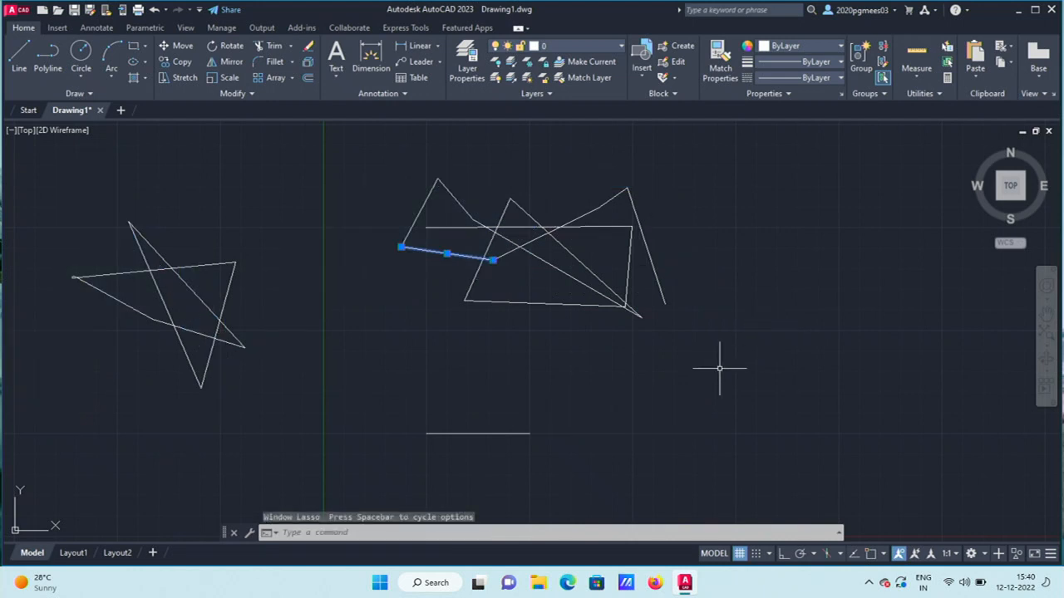
{"action": "key", "text": "Escape"}
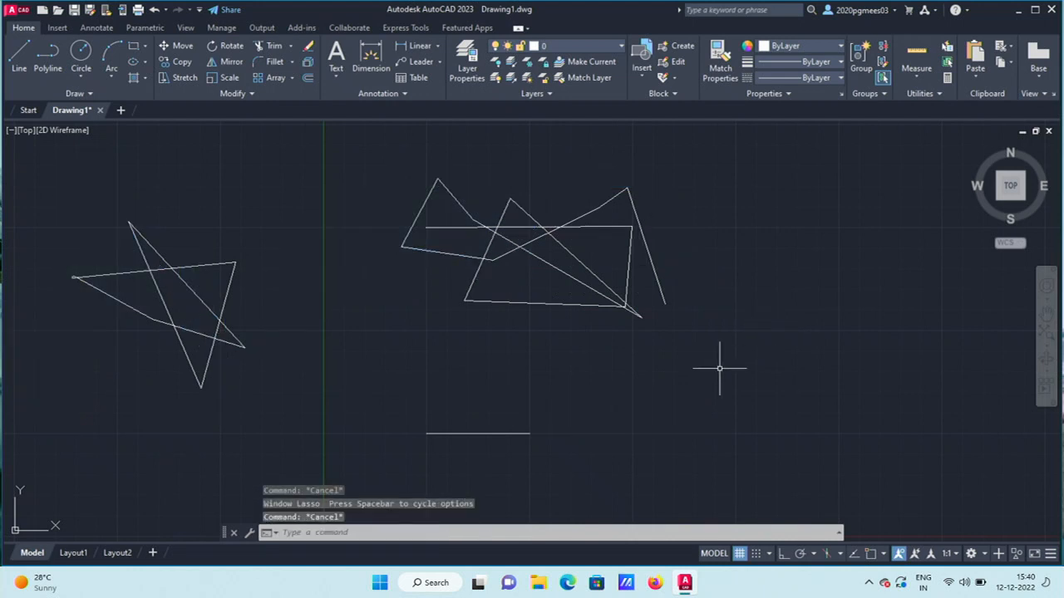
{"action": "left_click", "coordinate": [563, 224]}
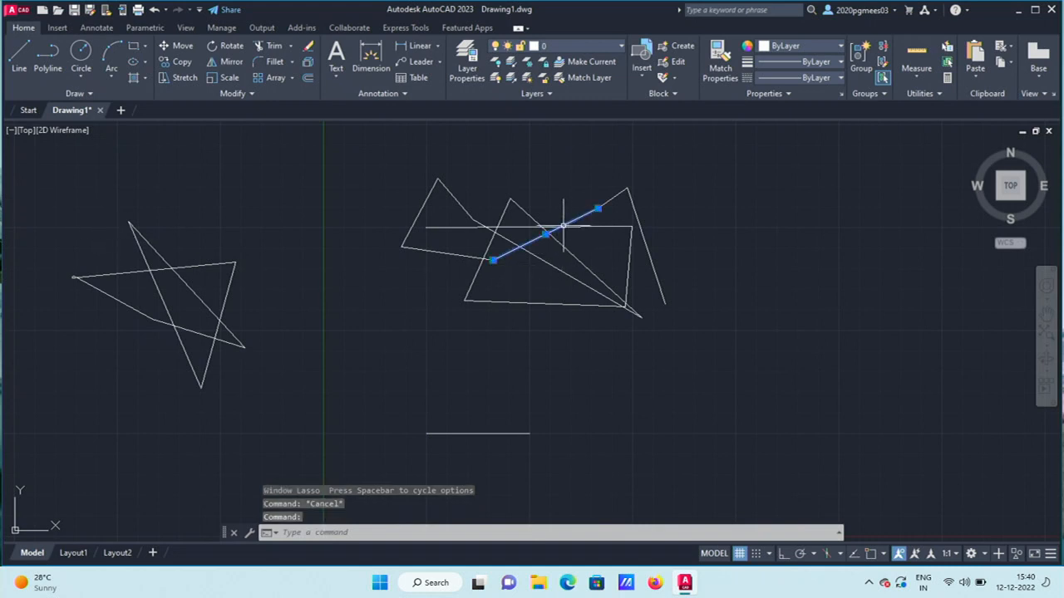
{"action": "left_click", "coordinate": [160, 271]}
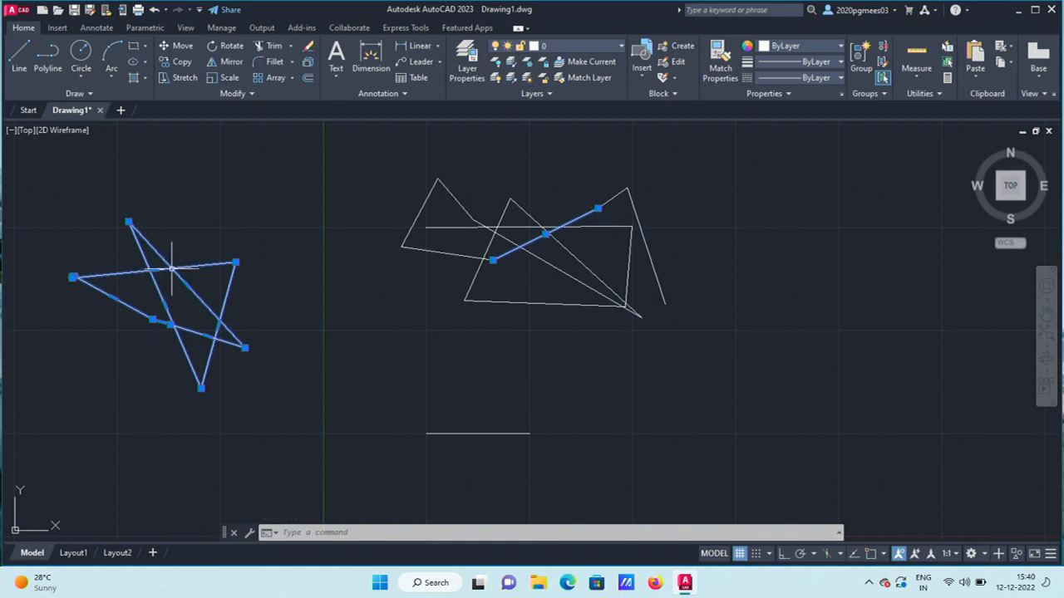
{"action": "mouse_move", "coordinate": [173, 269]}
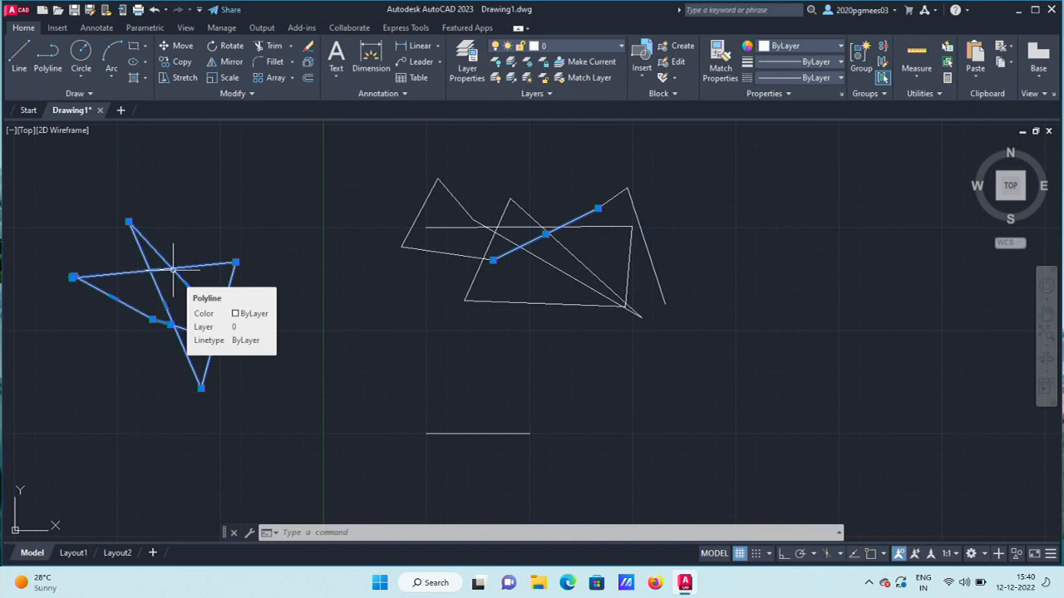
{"action": "left_click", "coordinate": [278, 213]}
{"action": "key", "text": "Escape"}
{"action": "key", "text": "Escape"}
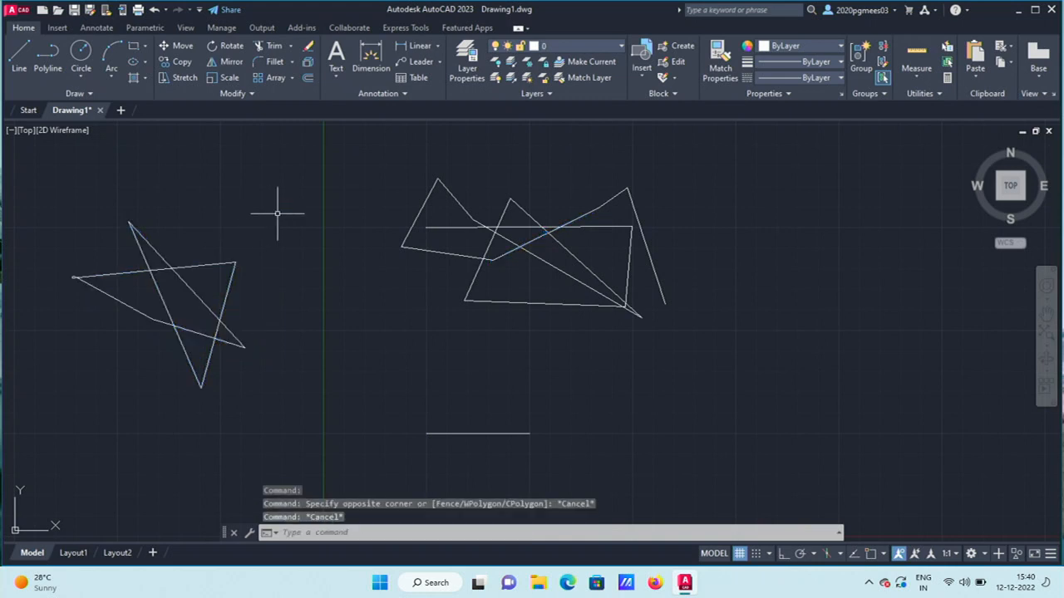
{"action": "left_click", "coordinate": [386, 533]}
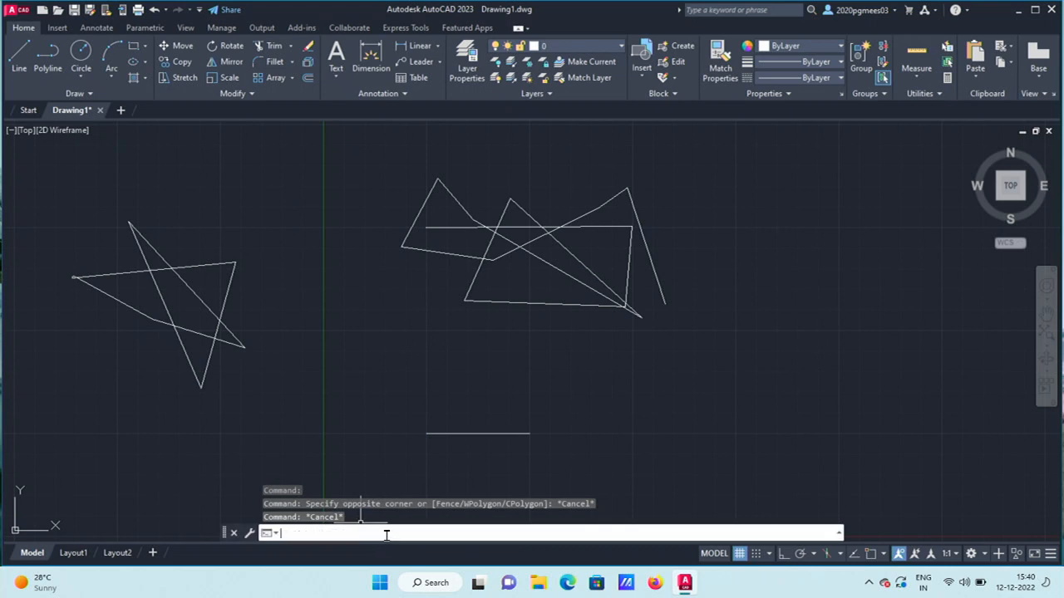
Explode the left star polyline with EXPLODE.
{"action": "type", "text": "E"}
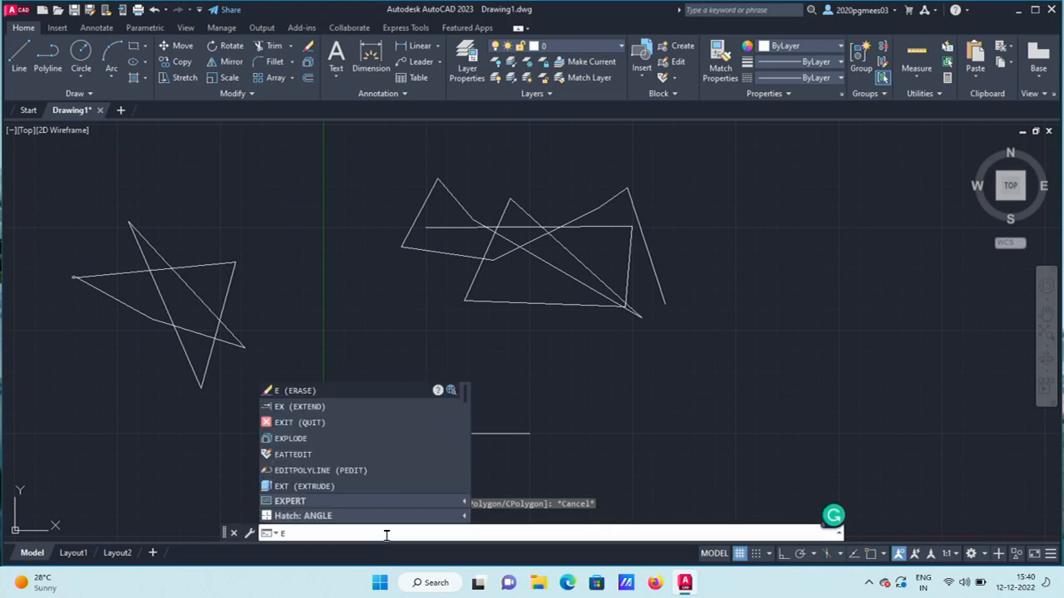
{"action": "type", "text": "XPLoDE"}
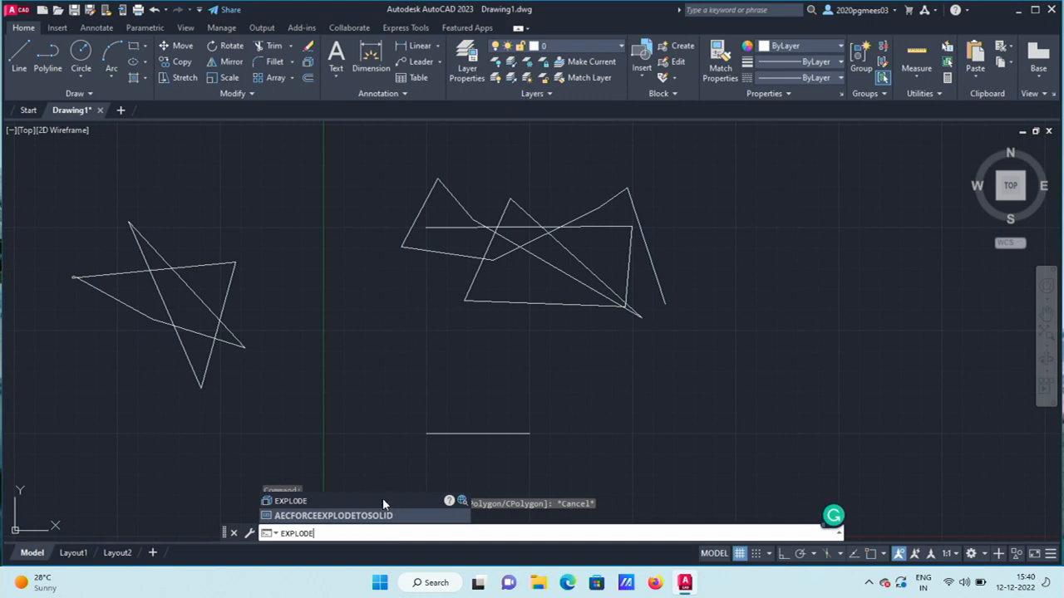
{"action": "left_click", "coordinate": [301, 501]}
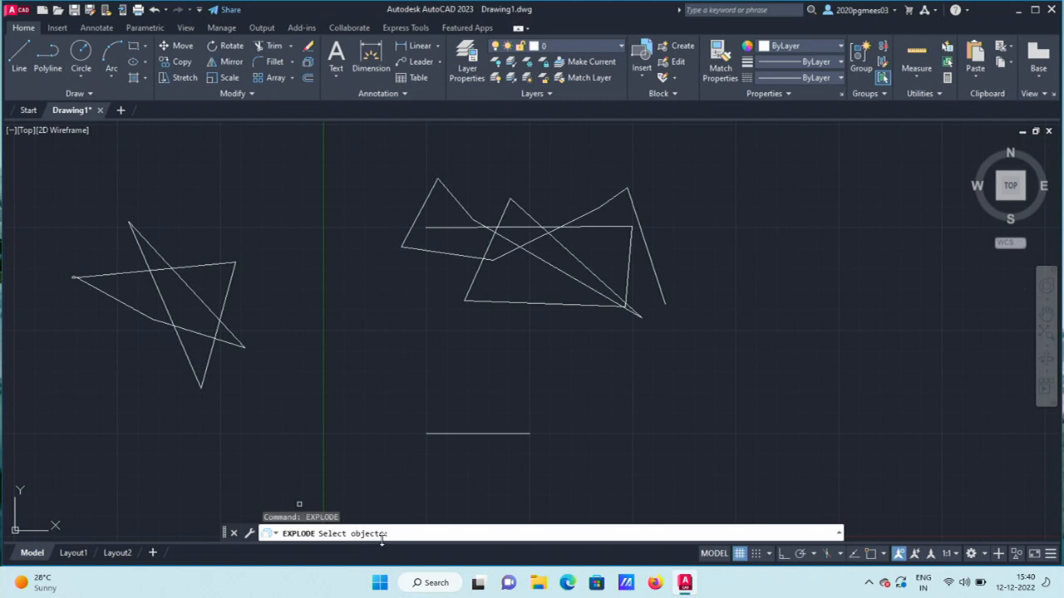
{"action": "left_click", "coordinate": [196, 295]}
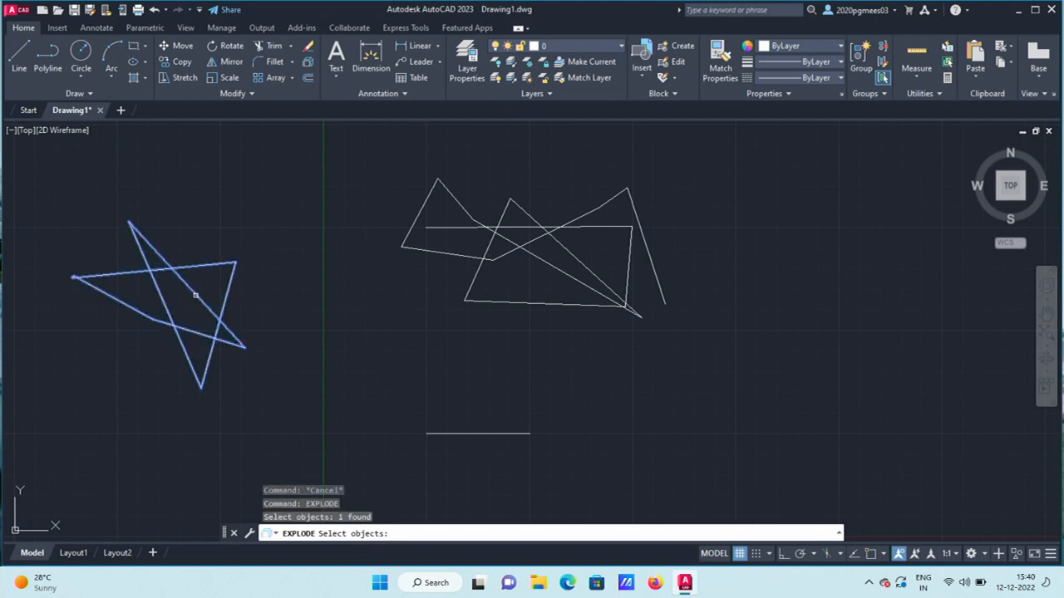
{"action": "key", "text": "Return"}
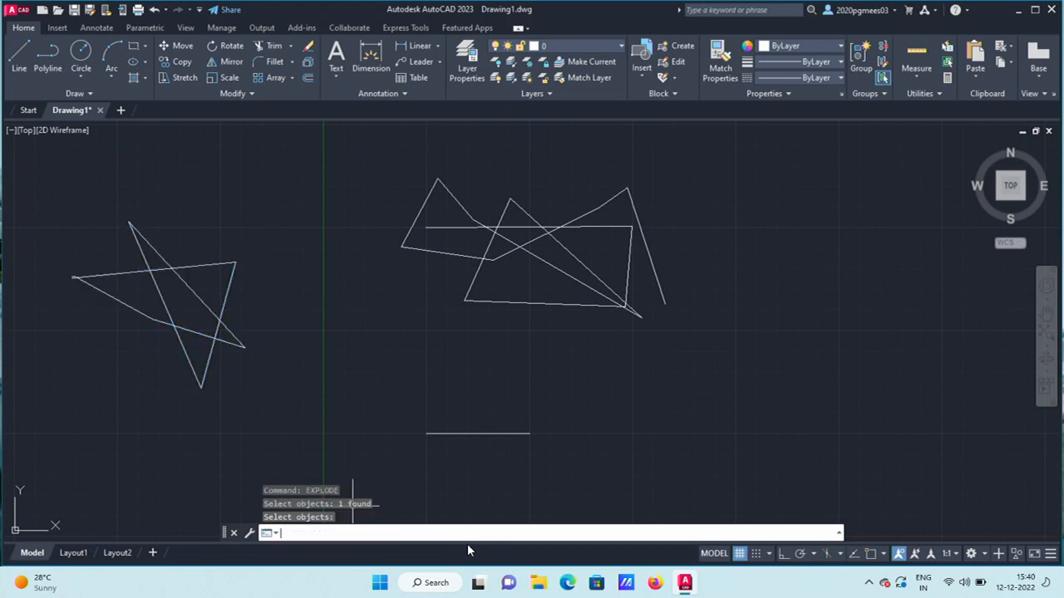
Select the star's edges one by one to confirm they are separate lines, then deselect.
{"action": "left_click", "coordinate": [182, 266]}
{"action": "left_click", "coordinate": [146, 241]}
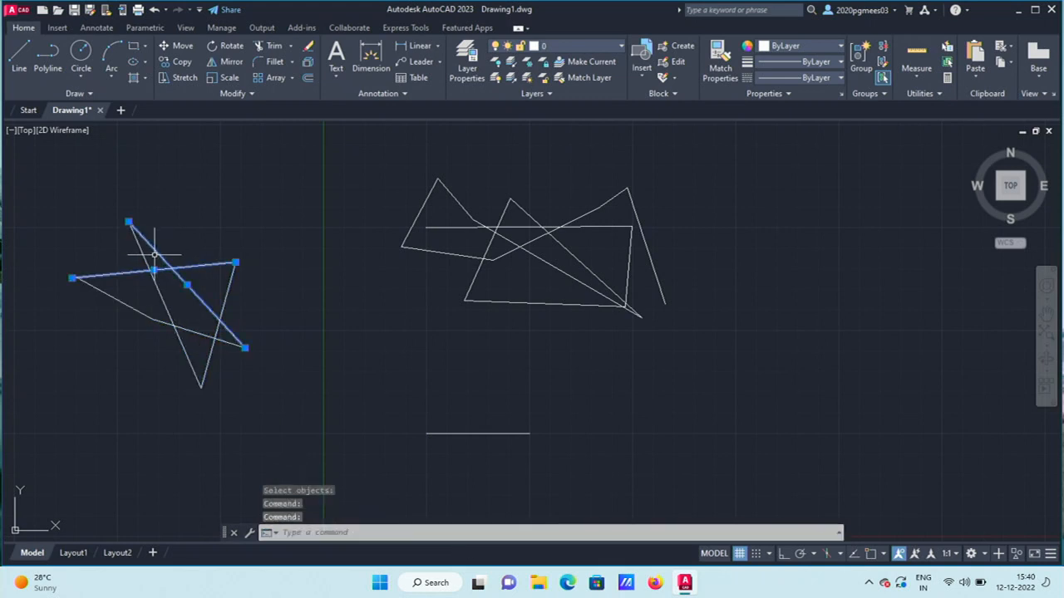
{"action": "left_click", "coordinate": [158, 276]}
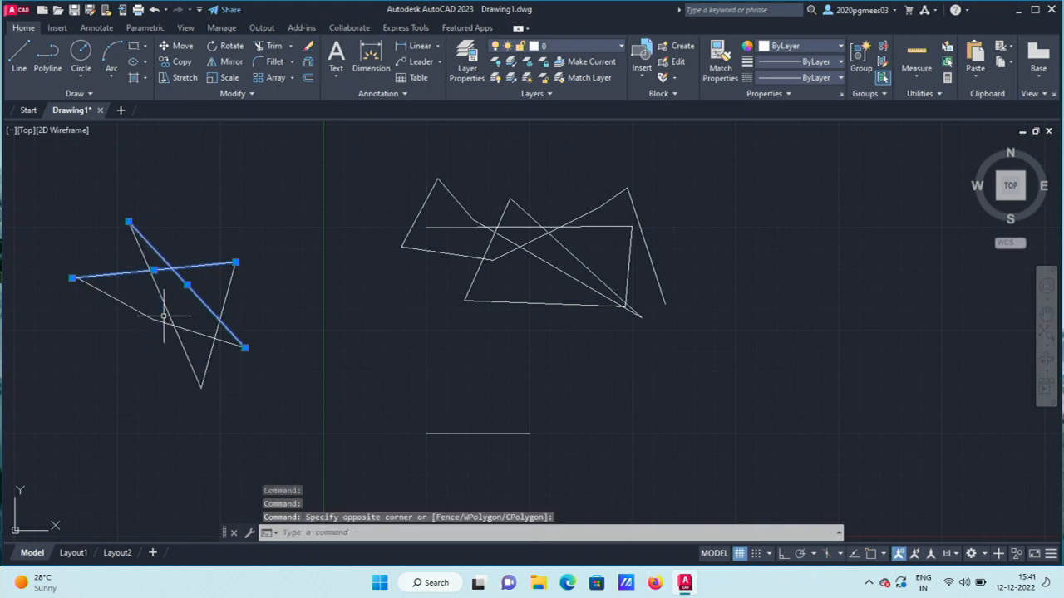
{"action": "left_click", "coordinate": [208, 334]}
{"action": "left_click", "coordinate": [160, 312]}
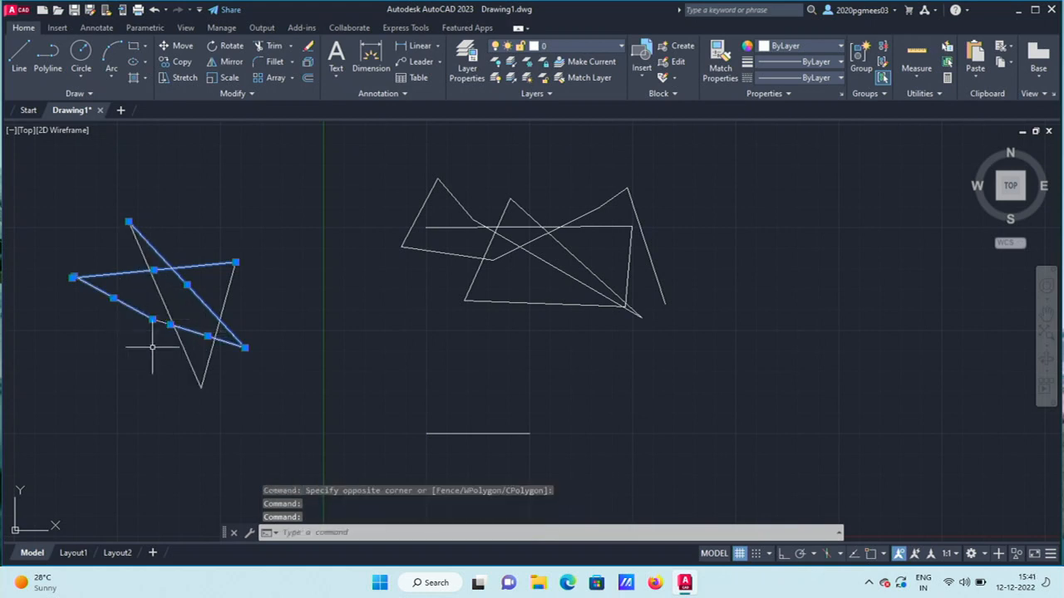
{"action": "left_click", "coordinate": [184, 362]}
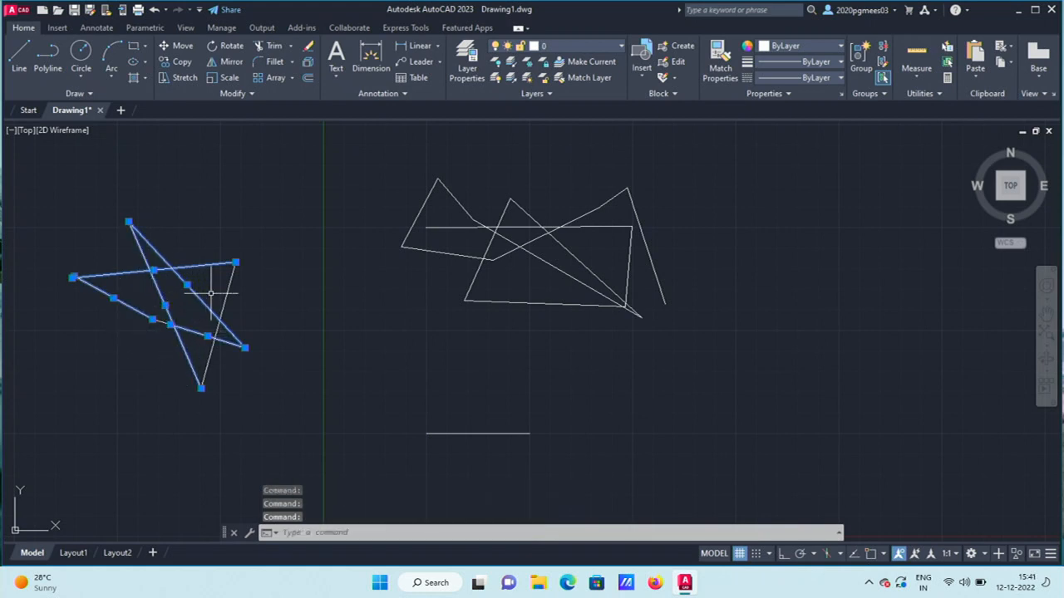
{"action": "left_click", "coordinate": [301, 320]}
{"action": "key", "text": "Escape"}
{"action": "key", "text": "Escape"}
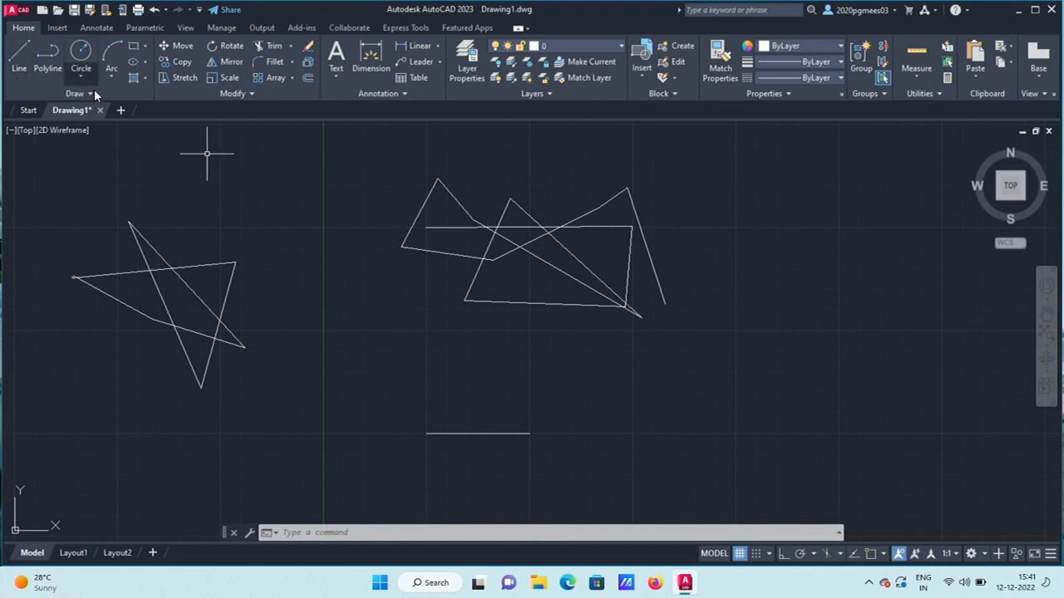
Open a new blank Drawing2 and start a Center, Radius circle.
{"action": "left_click", "coordinate": [120, 110]}
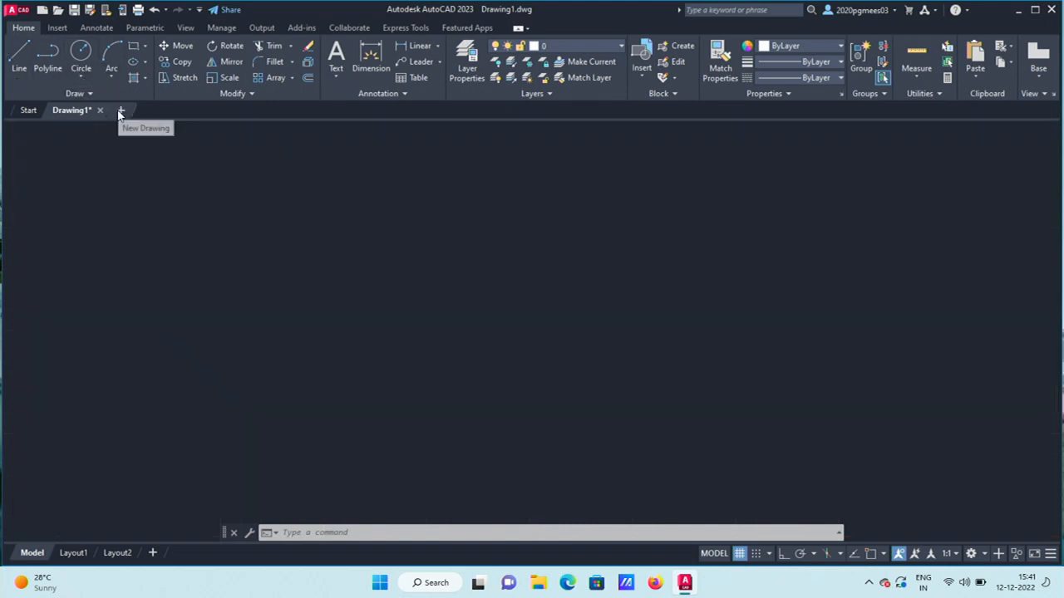
{"action": "left_click", "coordinate": [79, 78]}
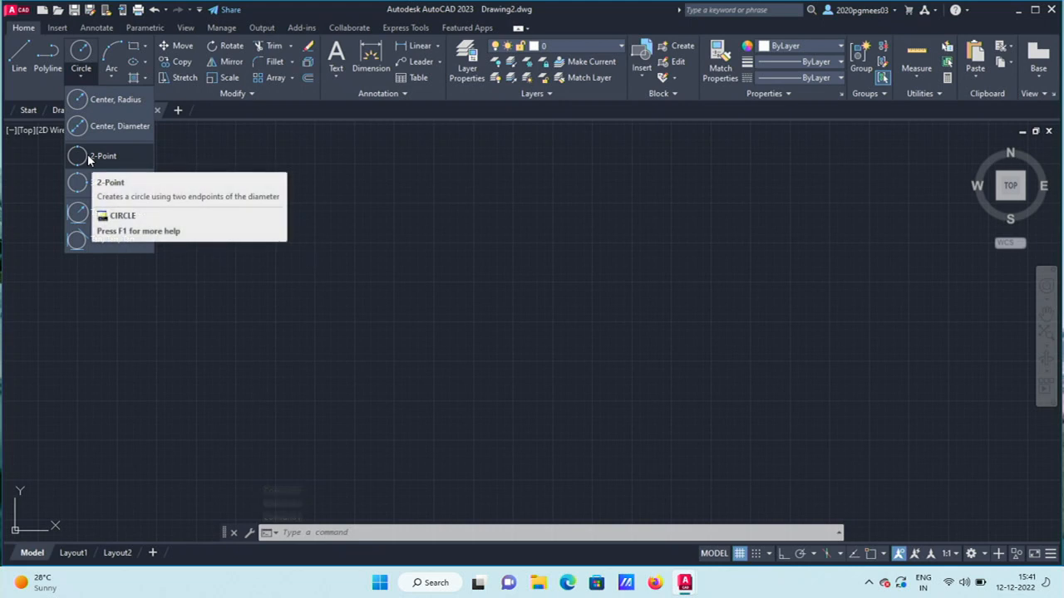
{"action": "left_click", "coordinate": [97, 101]}
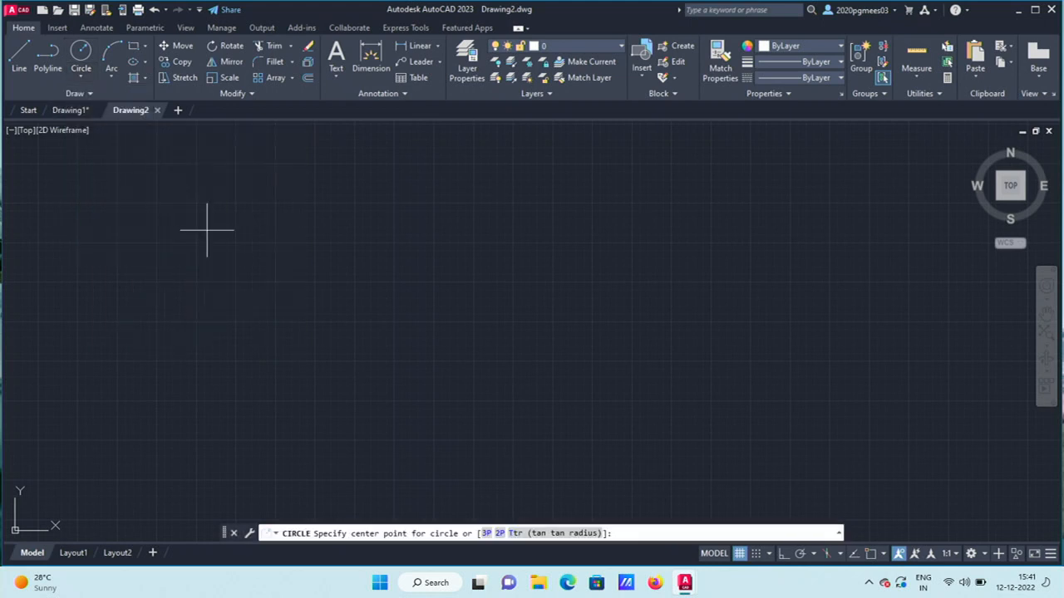
Place a radius-10 circle at a picked center and zoom in and out to check it.
{"action": "left_click", "coordinate": [275, 244]}
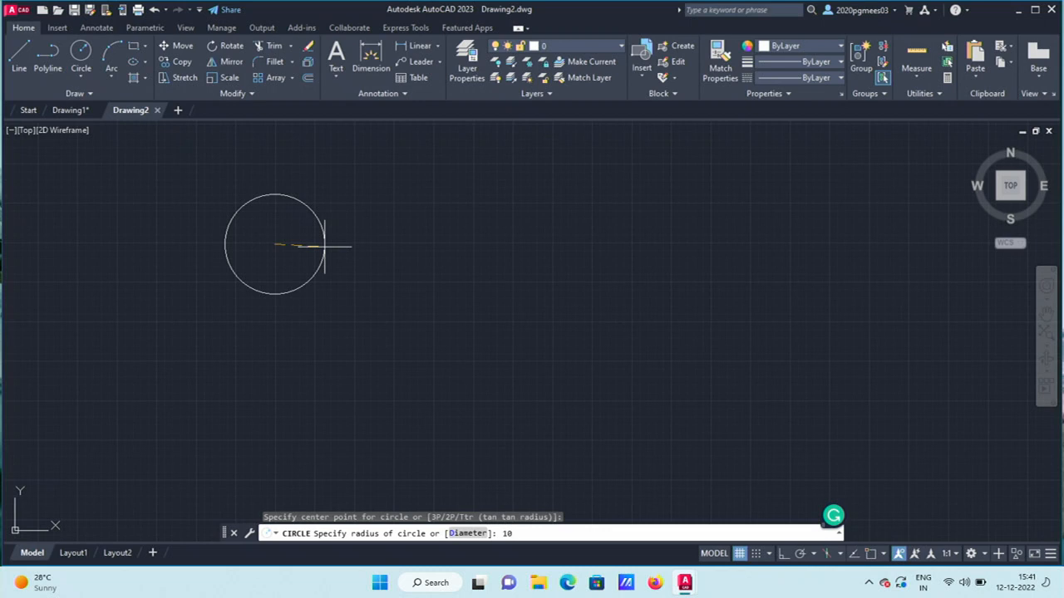
{"action": "key", "text": "Return"}
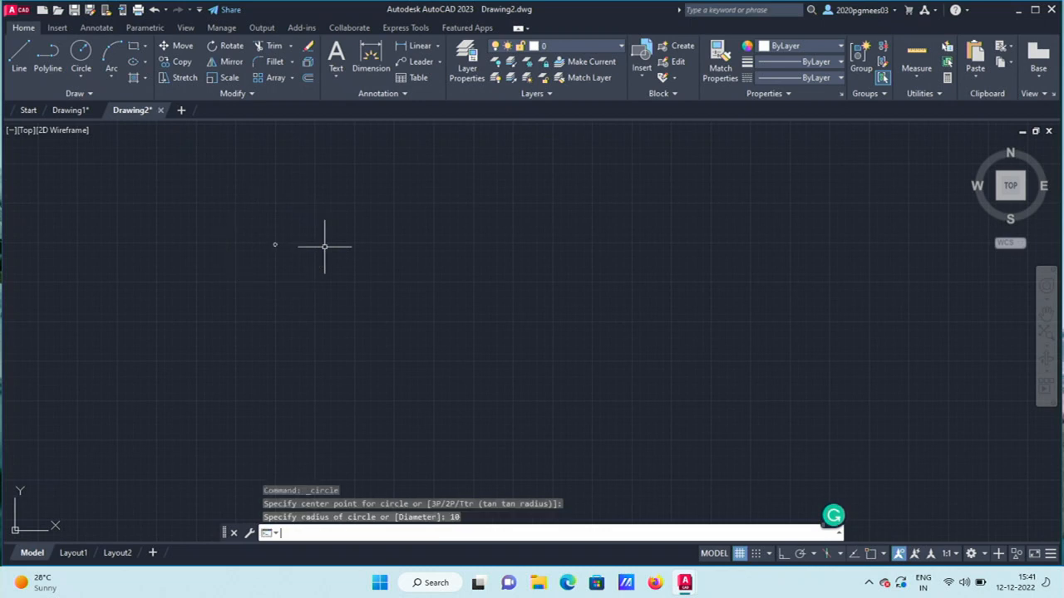
{"action": "scroll", "coordinate": [324, 246], "scroll_direction": "up", "scroll_amount": 2}
{"action": "scroll", "coordinate": [128, 266], "scroll_direction": "up", "scroll_amount": 4}
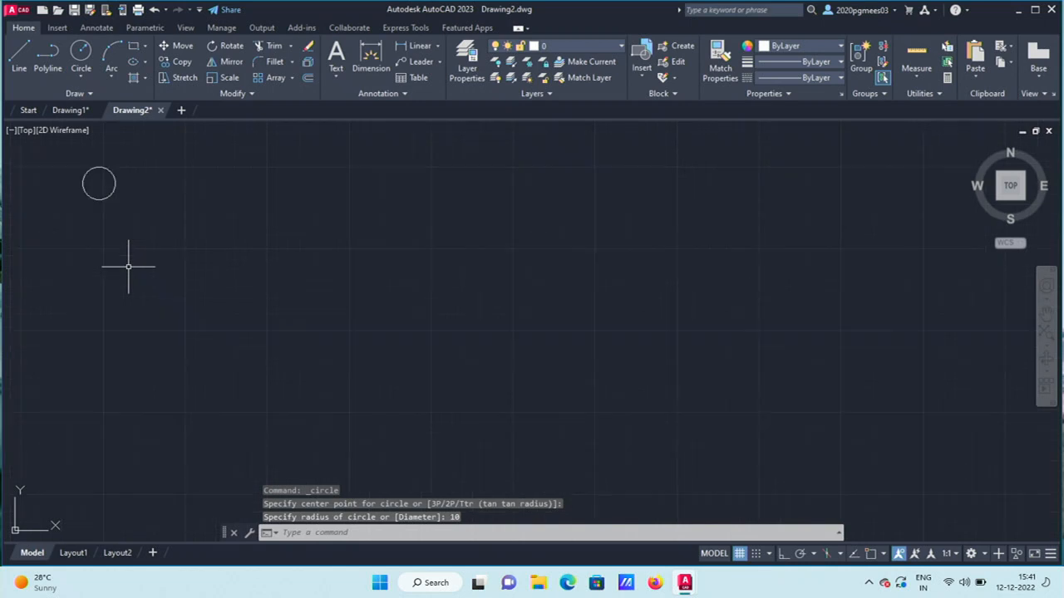
{"action": "scroll", "coordinate": [128, 267], "scroll_direction": "down", "scroll_amount": 2}
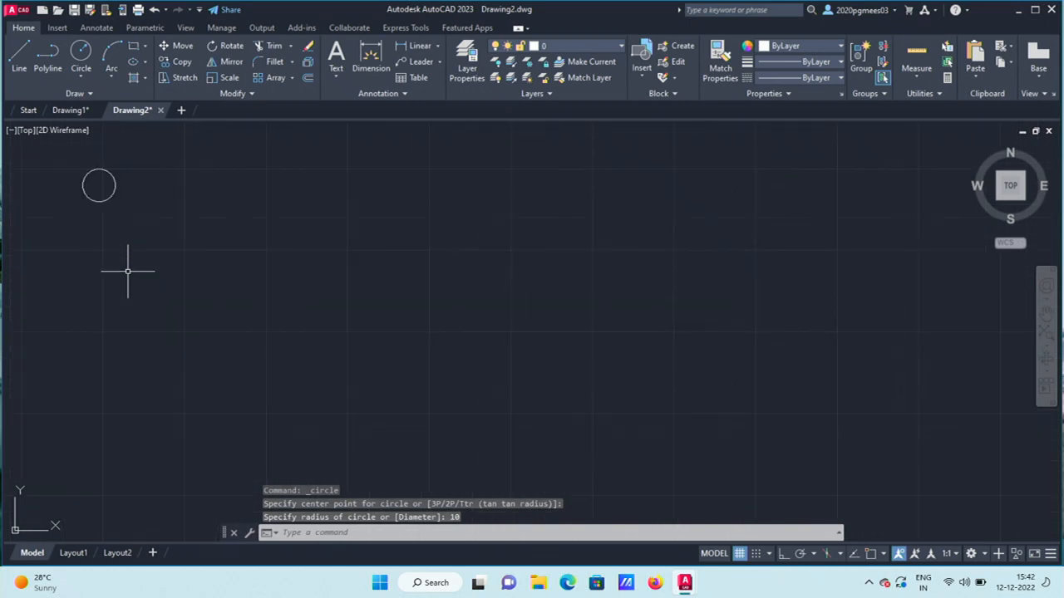
{"action": "scroll", "coordinate": [128, 271], "scroll_direction": "down", "scroll_amount": 1}
{"action": "scroll", "coordinate": [128, 271], "scroll_direction": "down", "scroll_amount": 4}
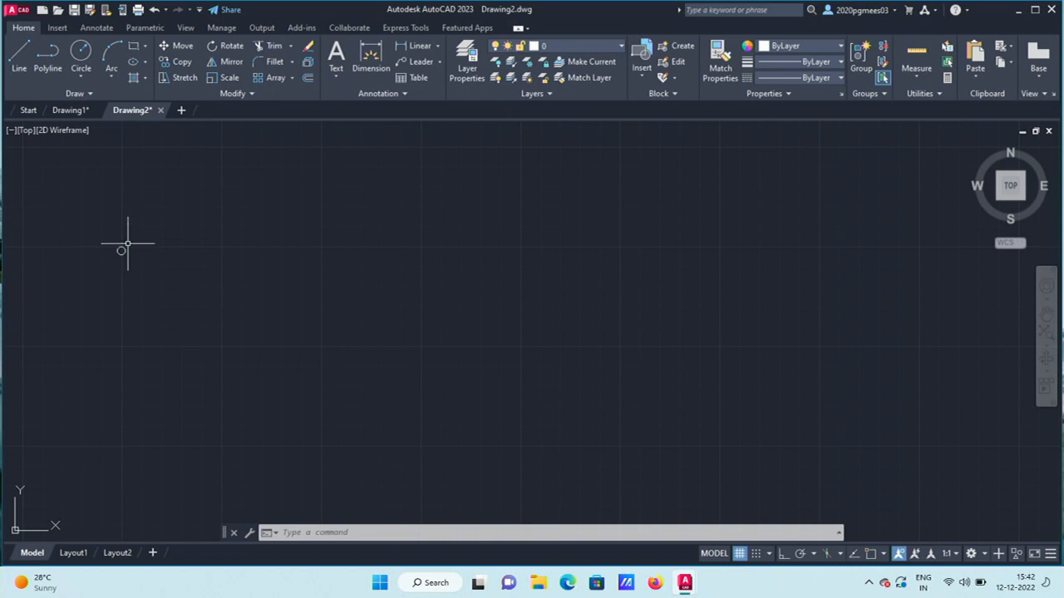
{"action": "left_click", "coordinate": [86, 75]}
Draw a bent two-segment line forming a V beside the small circle.
{"action": "left_click", "coordinate": [20, 57]}
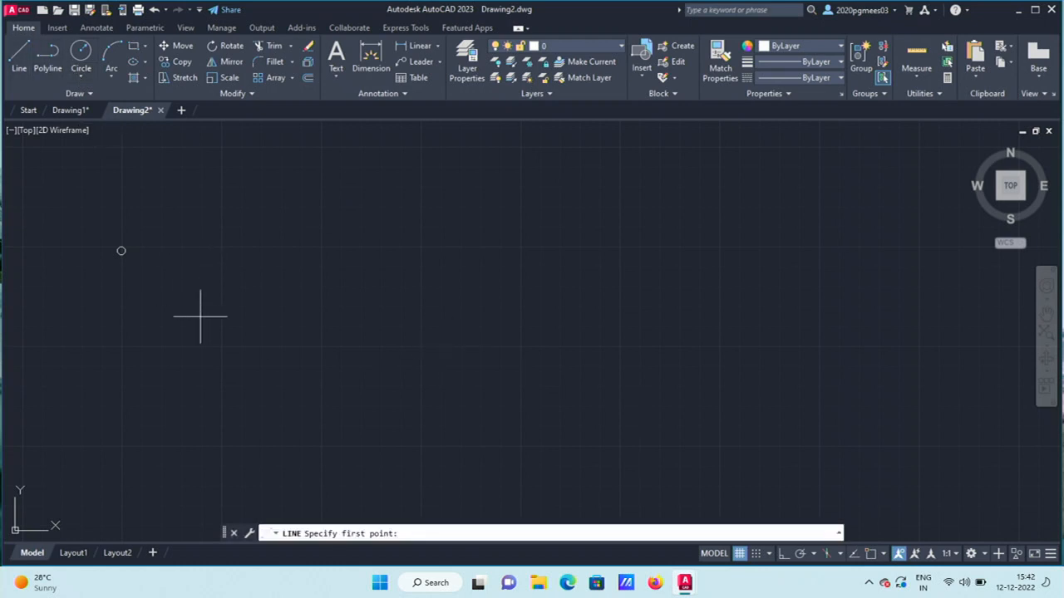
{"action": "left_click", "coordinate": [201, 317]}
{"action": "left_click", "coordinate": [478, 215]}
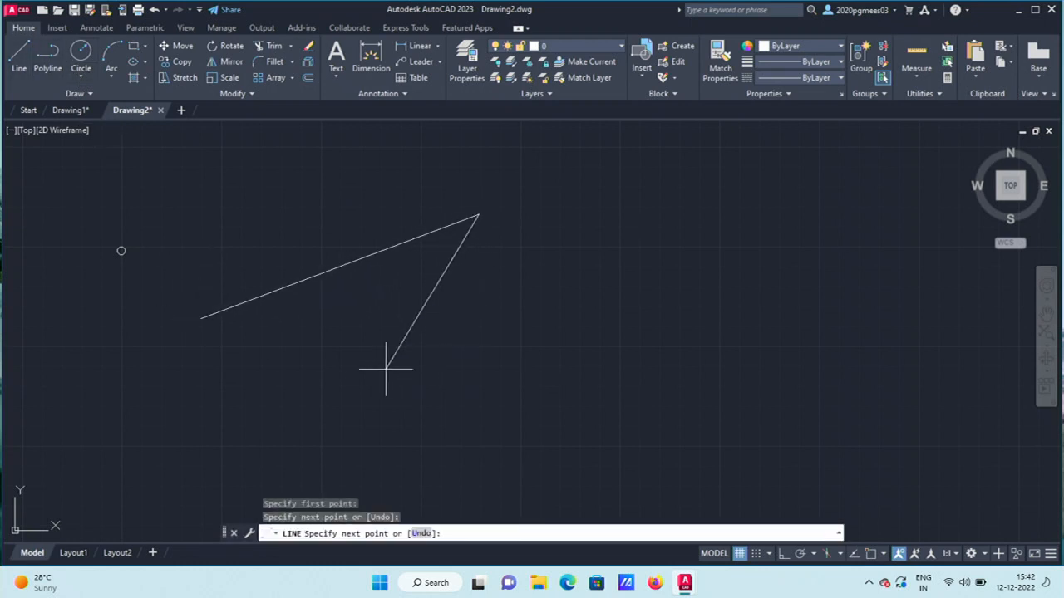
{"action": "left_click", "coordinate": [363, 437]}
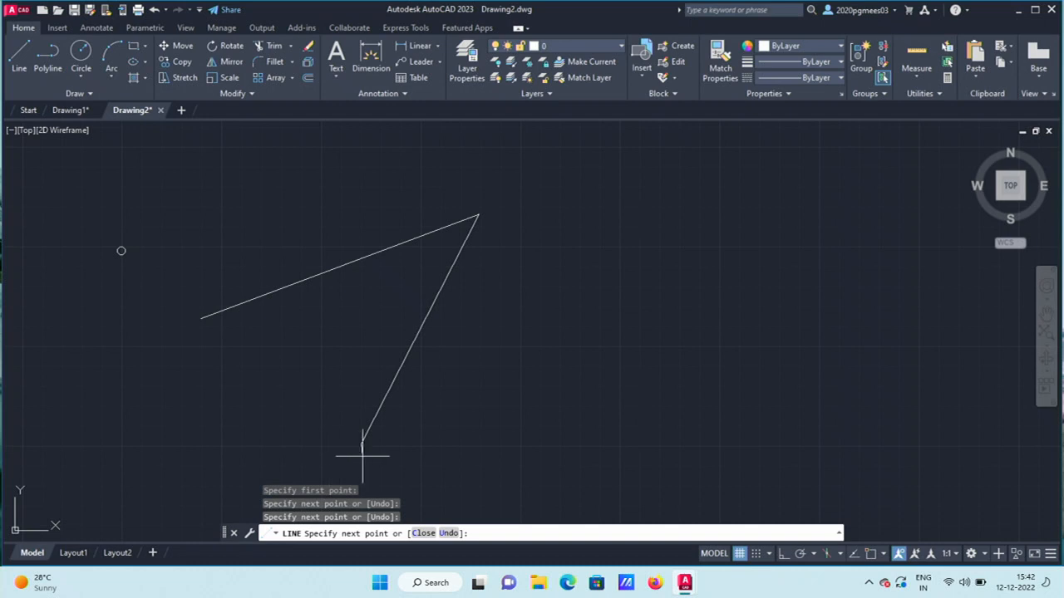
{"action": "key", "text": "Return"}
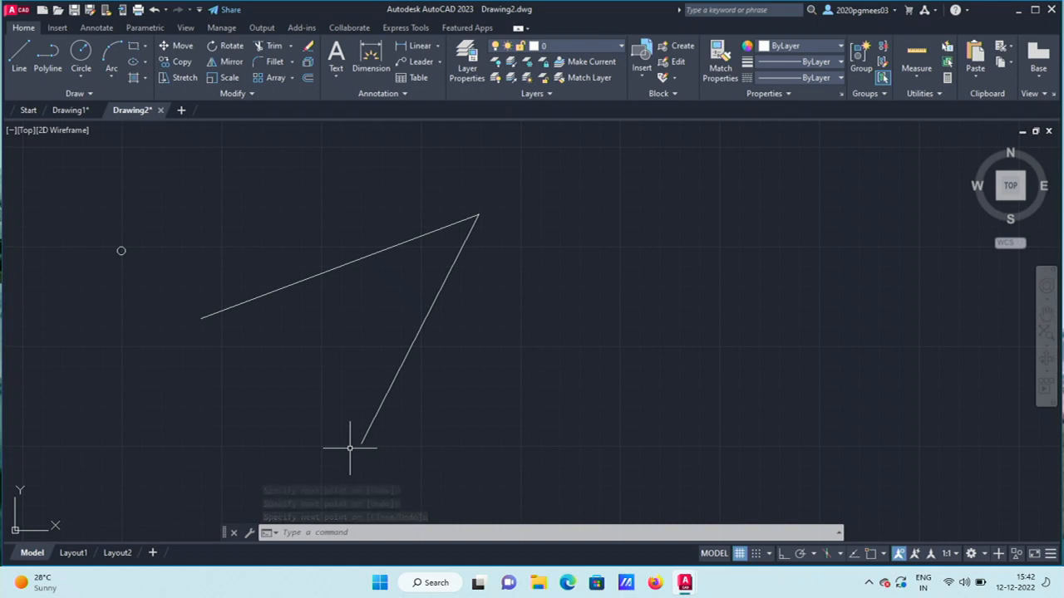
{"action": "scroll", "coordinate": [373, 349], "scroll_direction": "down", "scroll_amount": 2}
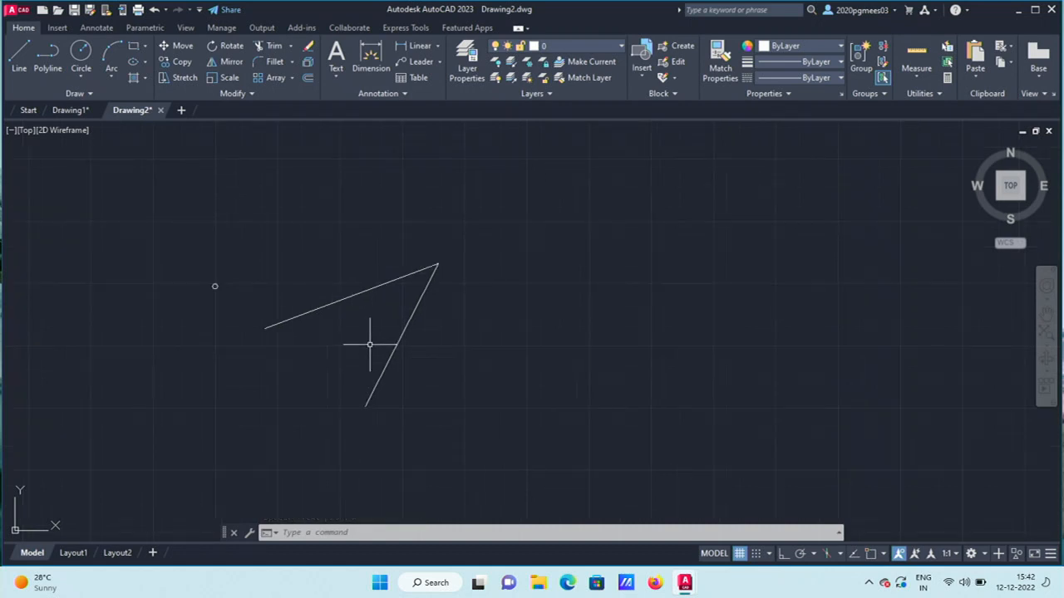
{"action": "left_click", "coordinate": [79, 74]}
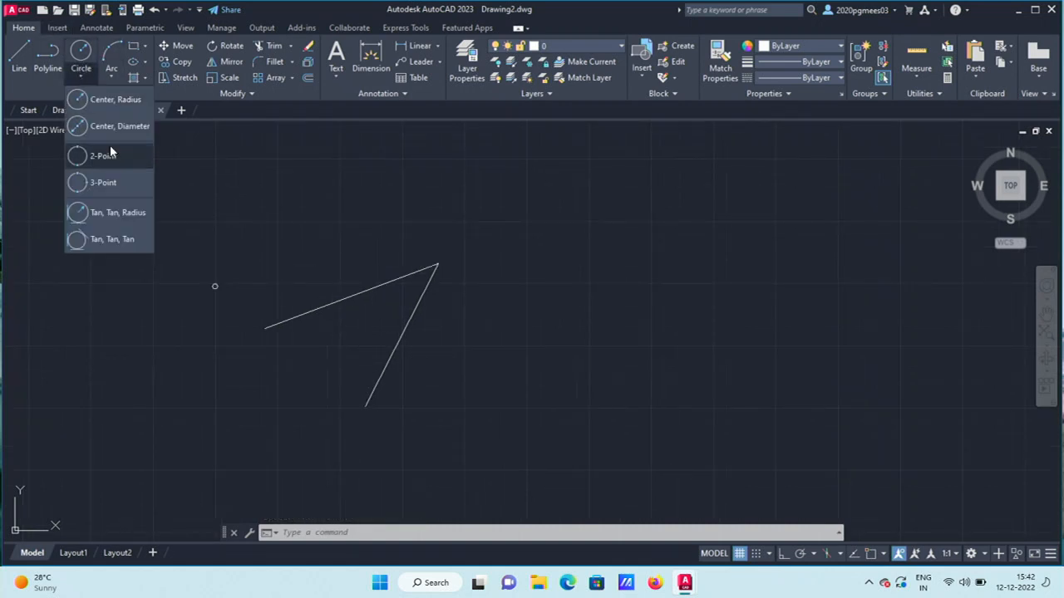
Draw a 2-point circle whose diameter runs from the upper line's left end to the lower line.
{"action": "left_click", "coordinate": [113, 148]}
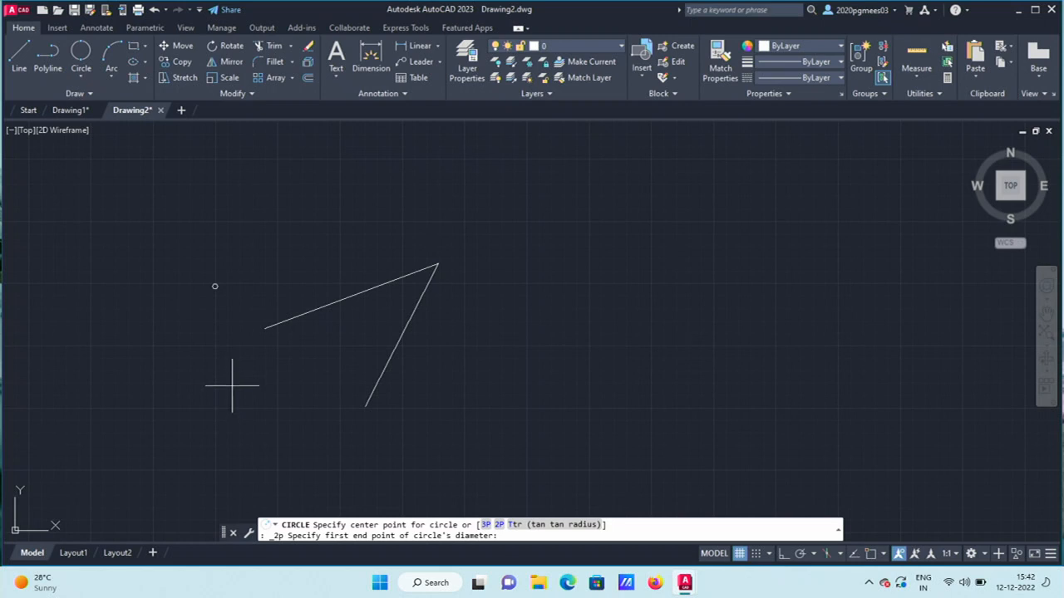
{"action": "left_click", "coordinate": [266, 328]}
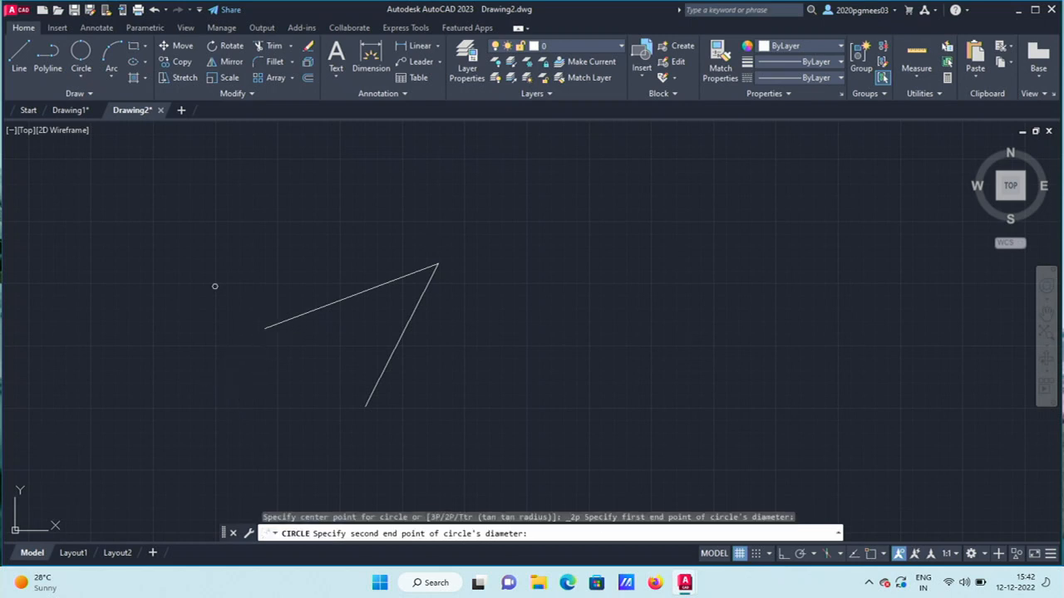
{"action": "left_click", "coordinate": [367, 402]}
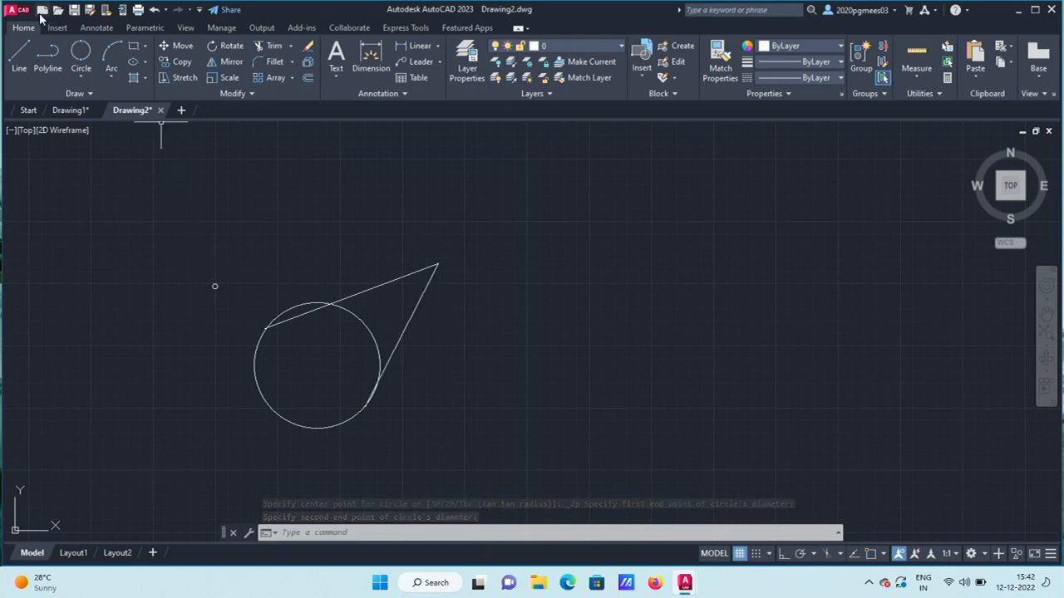
{"action": "left_click", "coordinate": [81, 76]}
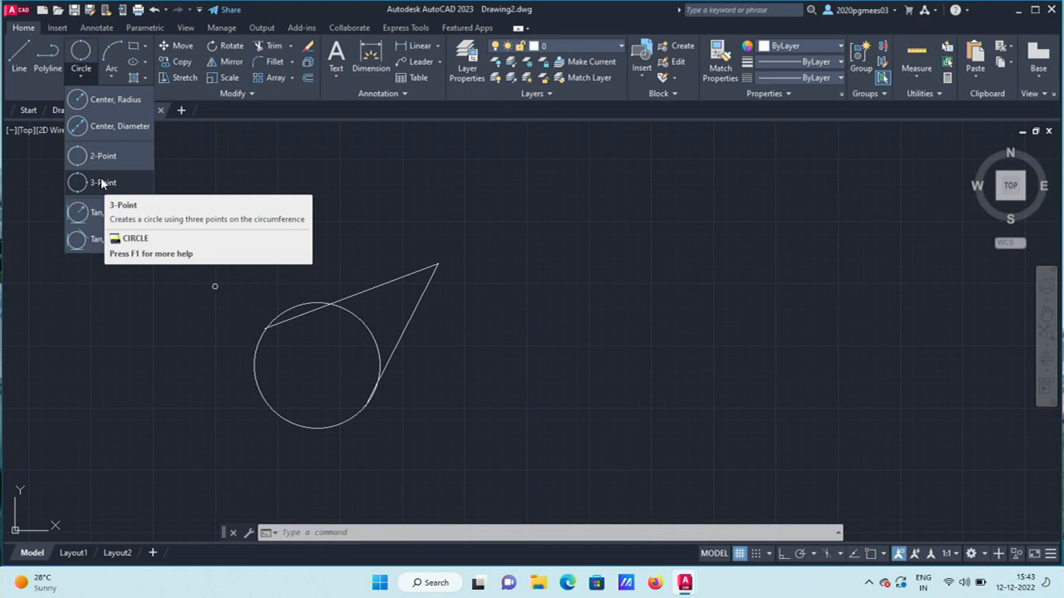
Draw a 3-point circle through the apex, a point on the lower line, and the upper line's left end.
{"action": "left_click", "coordinate": [101, 182]}
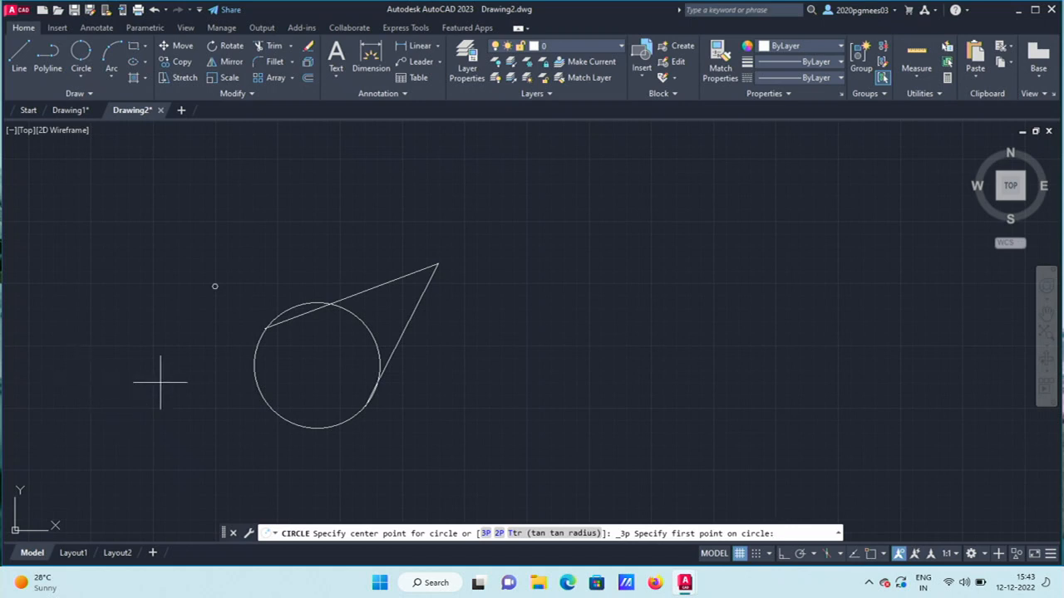
{"action": "left_click", "coordinate": [269, 327]}
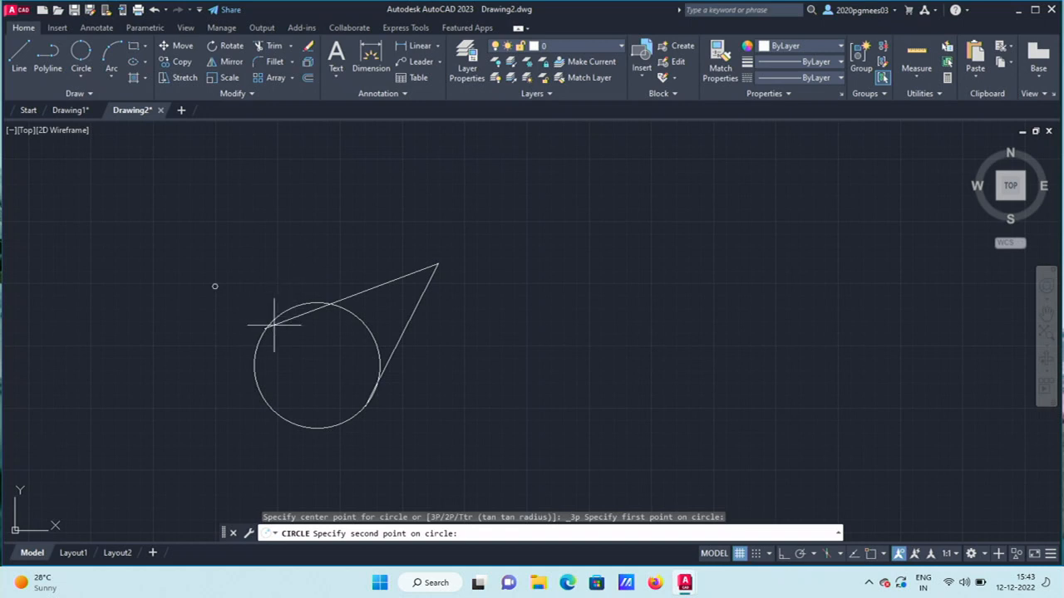
{"action": "left_click", "coordinate": [80, 76]}
{"action": "left_click", "coordinate": [101, 180]}
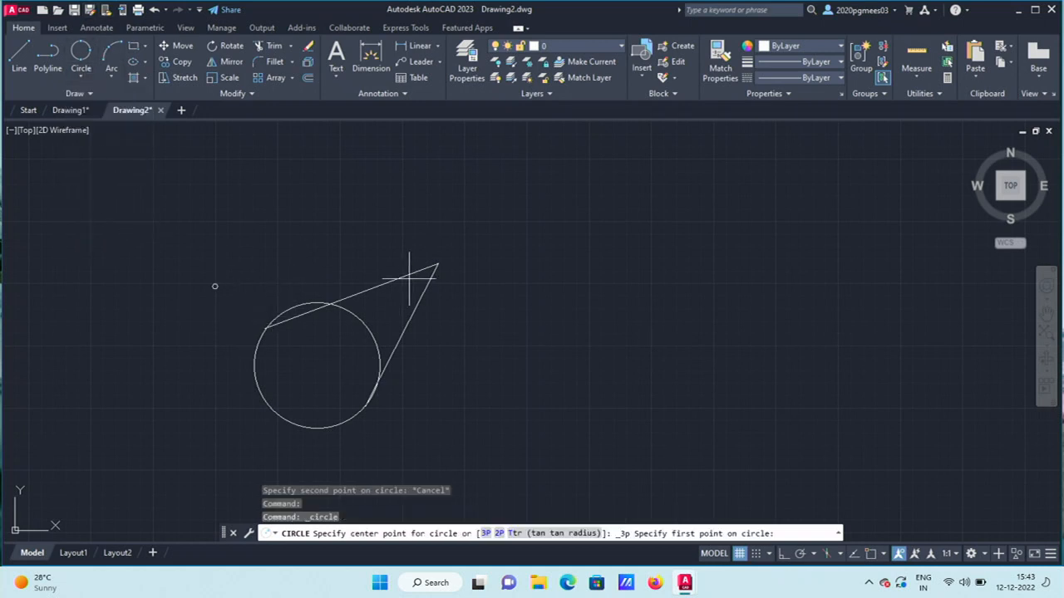
{"action": "left_click", "coordinate": [436, 263]}
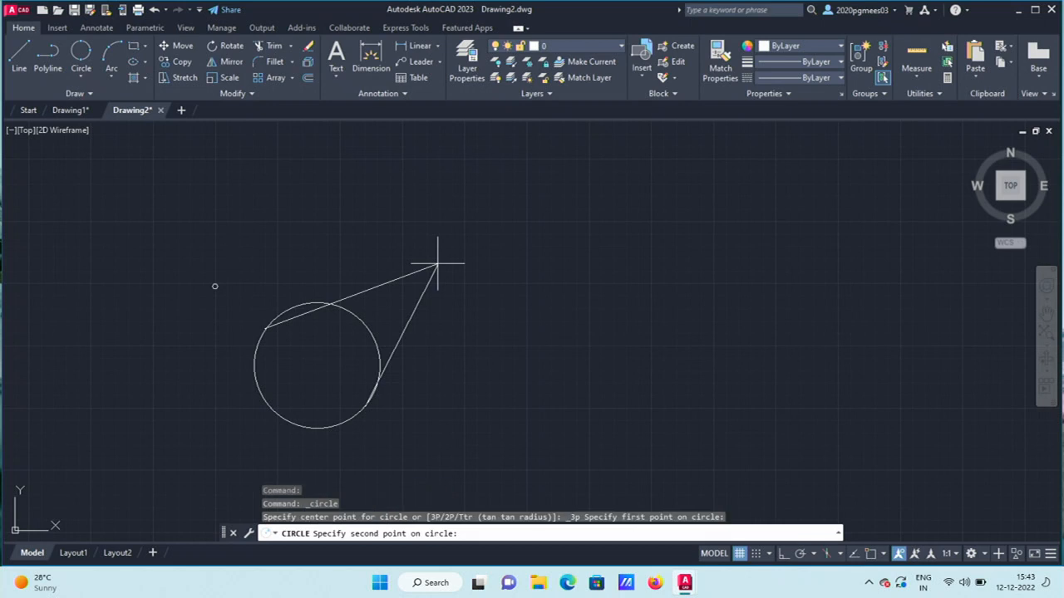
{"action": "left_click", "coordinate": [369, 407]}
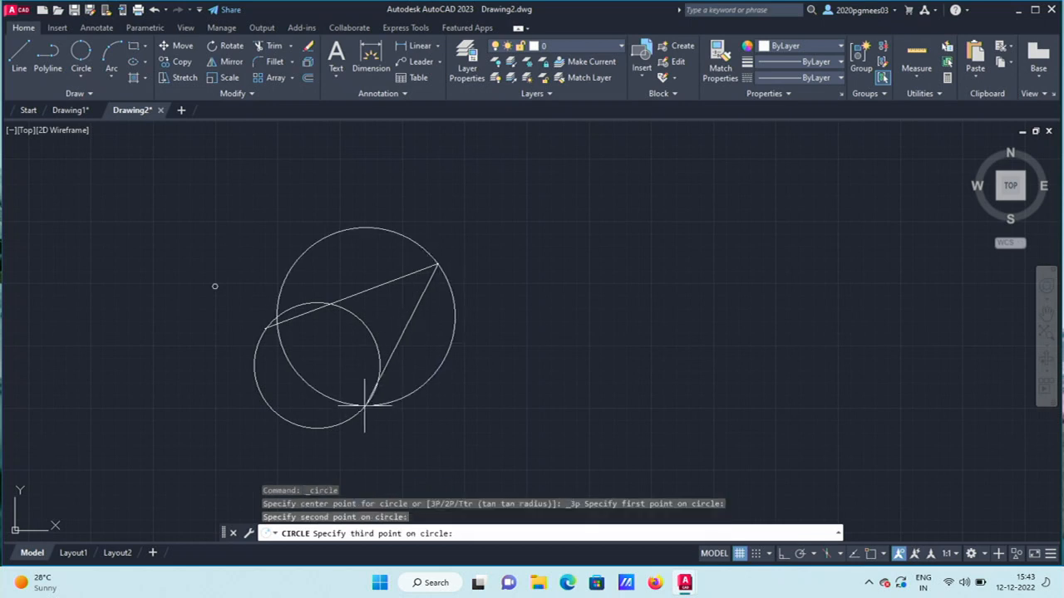
{"action": "left_click", "coordinate": [266, 328]}
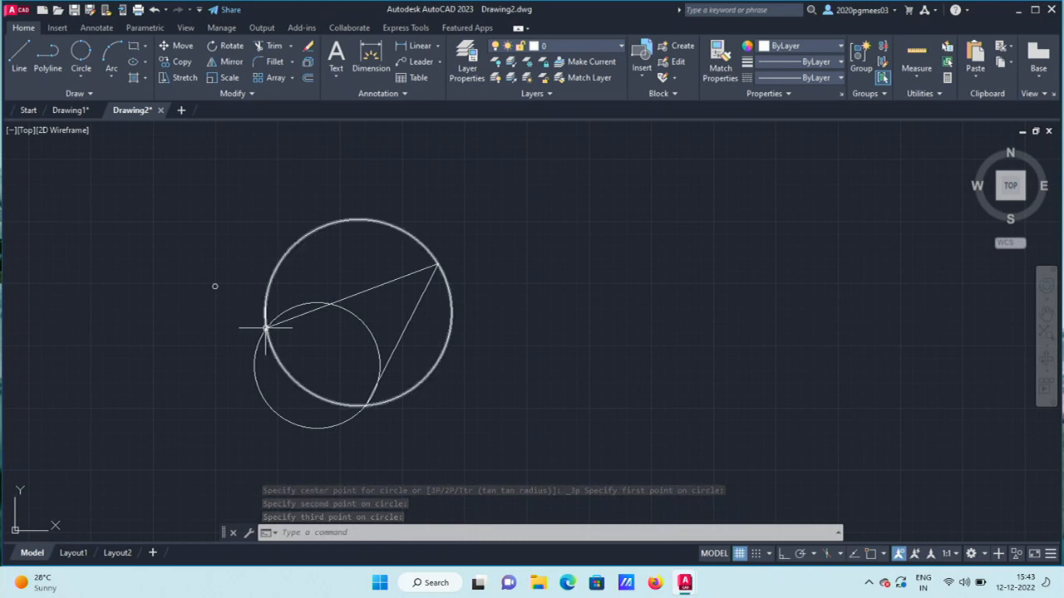
{"action": "left_click", "coordinate": [81, 75]}
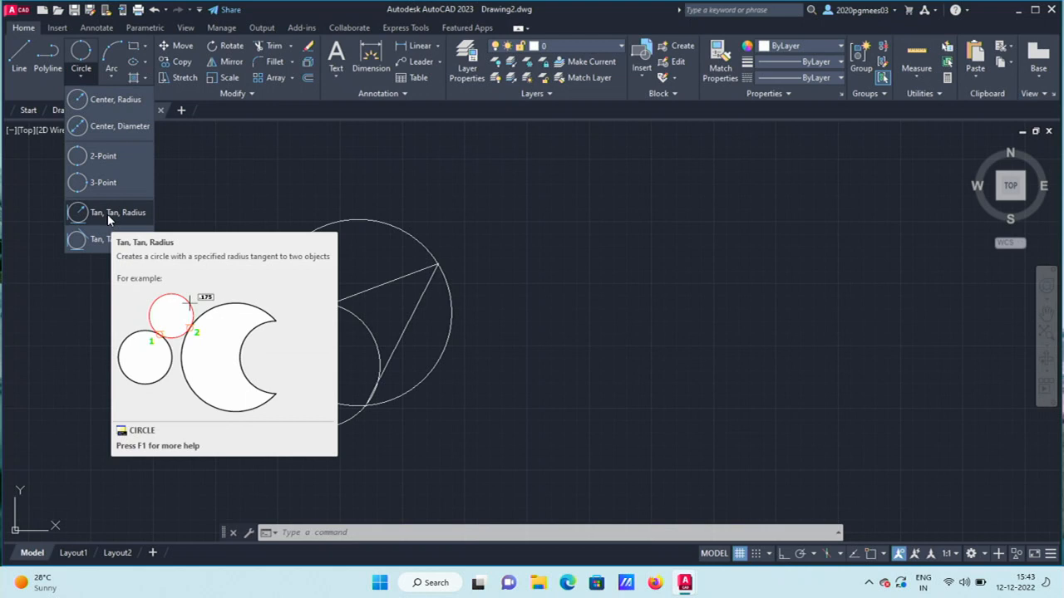
{"action": "left_click", "coordinate": [19, 60]}
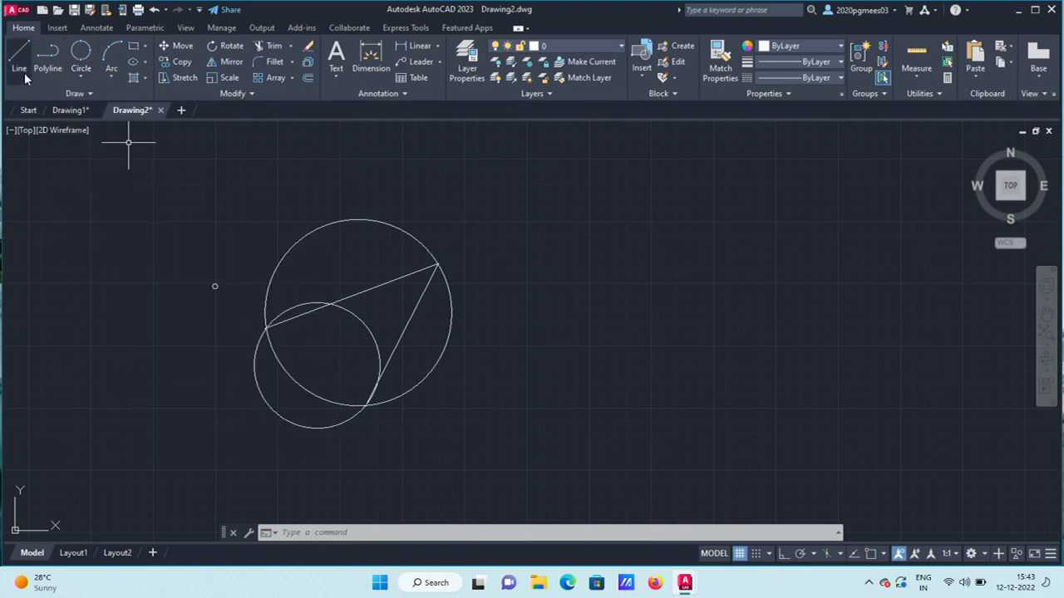
Draw two joined lines forming a tall inverted V to the right of the circles.
{"action": "left_click", "coordinate": [555, 376]}
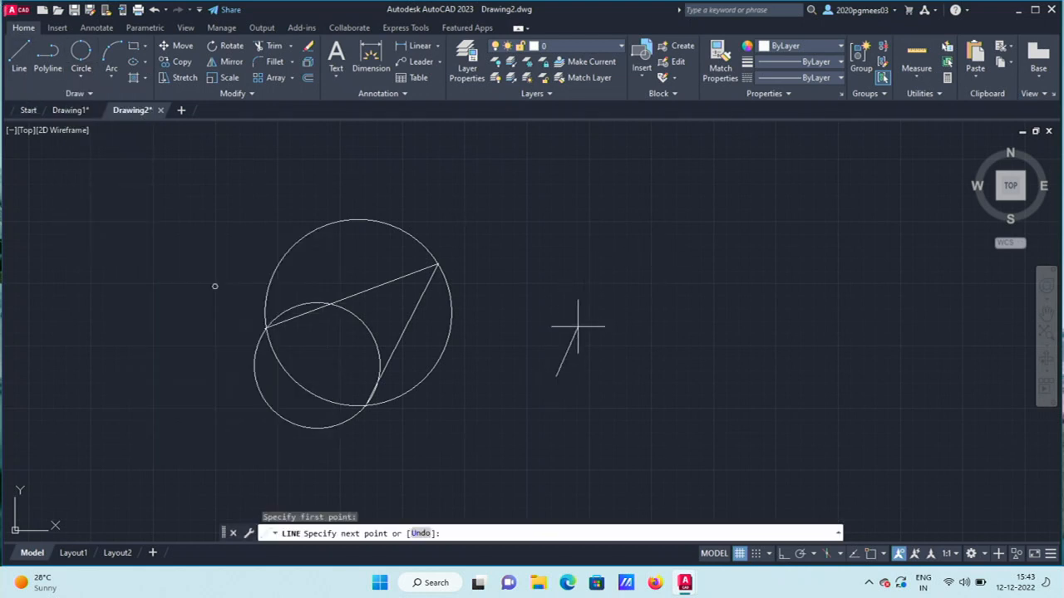
{"action": "left_click", "coordinate": [663, 168]}
{"action": "left_click", "coordinate": [781, 394]}
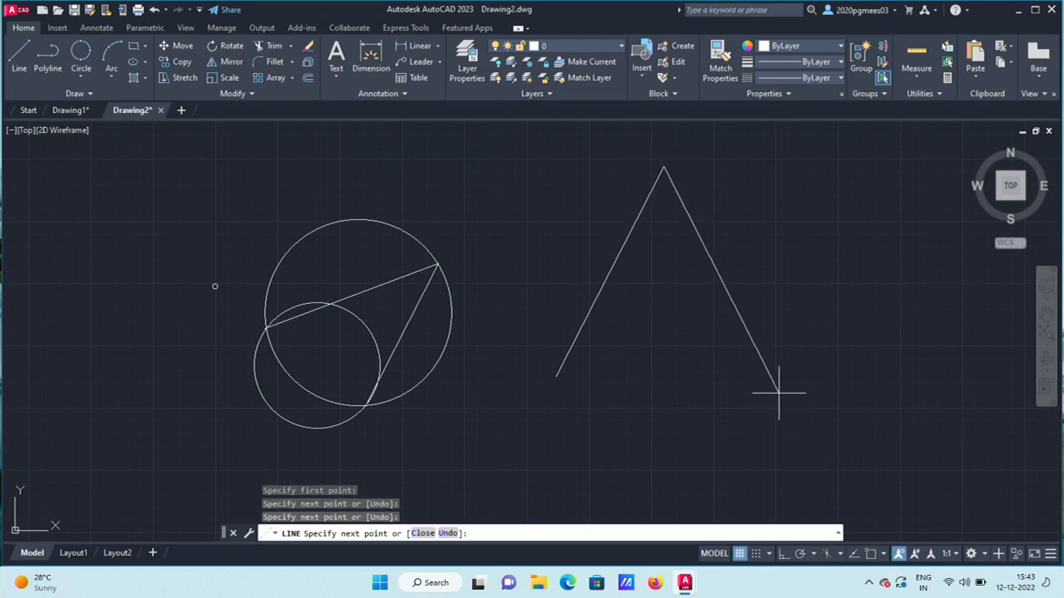
{"action": "key", "text": "Return"}
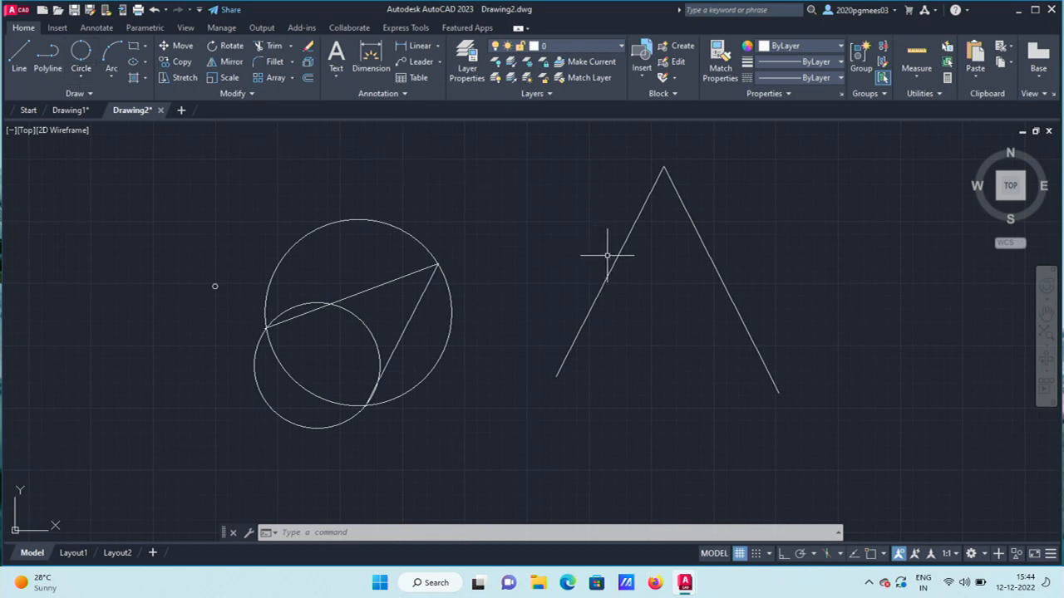
Try a Tan, Tan, Radius circle between the V's two legs, then cancel it.
{"action": "left_click", "coordinate": [86, 69]}
{"action": "left_click", "coordinate": [125, 209]}
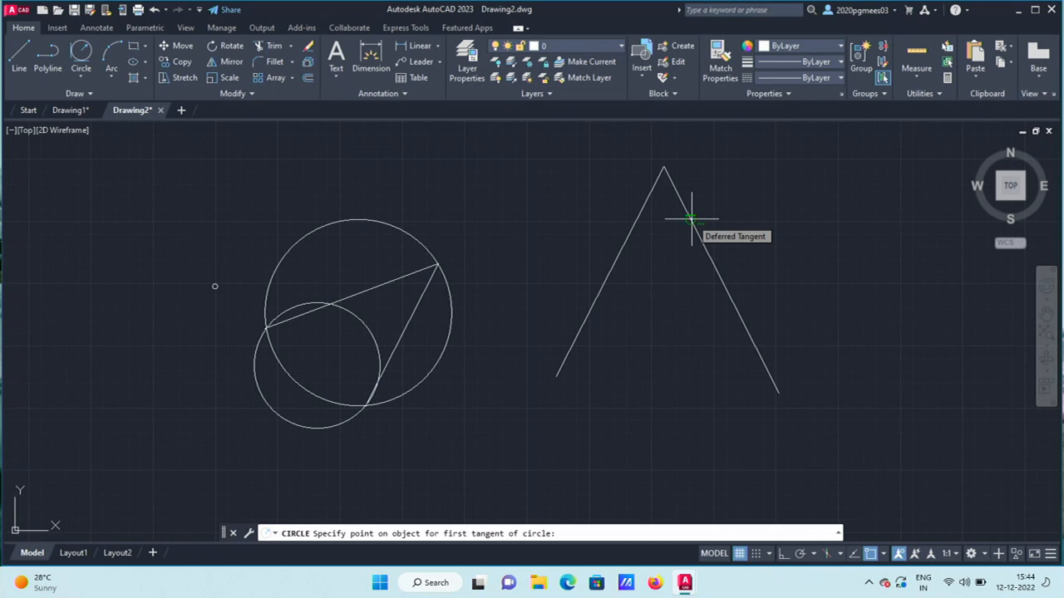
{"action": "left_click", "coordinate": [640, 215]}
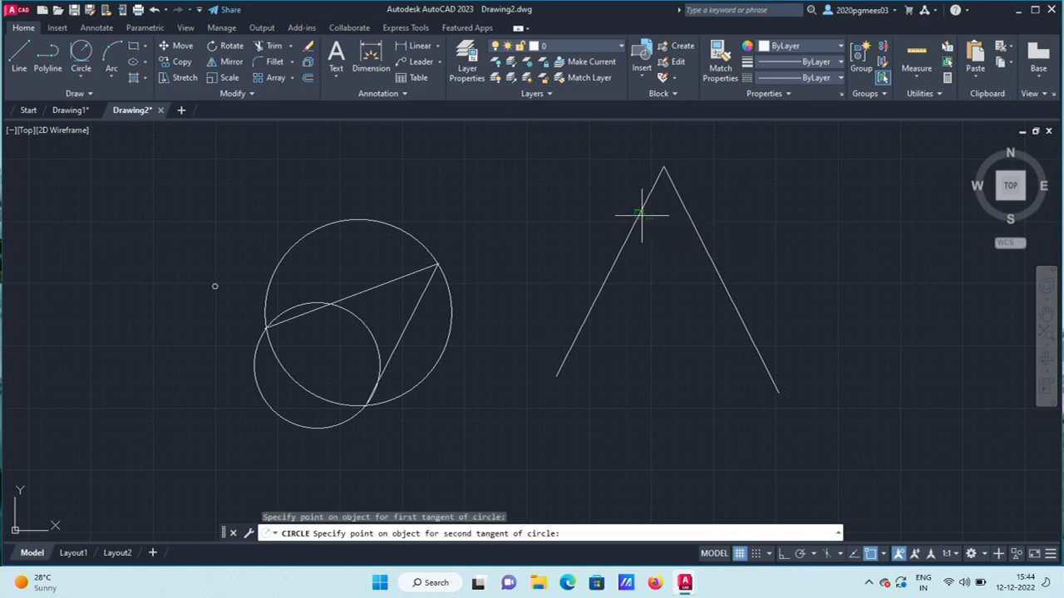
{"action": "left_click", "coordinate": [694, 218]}
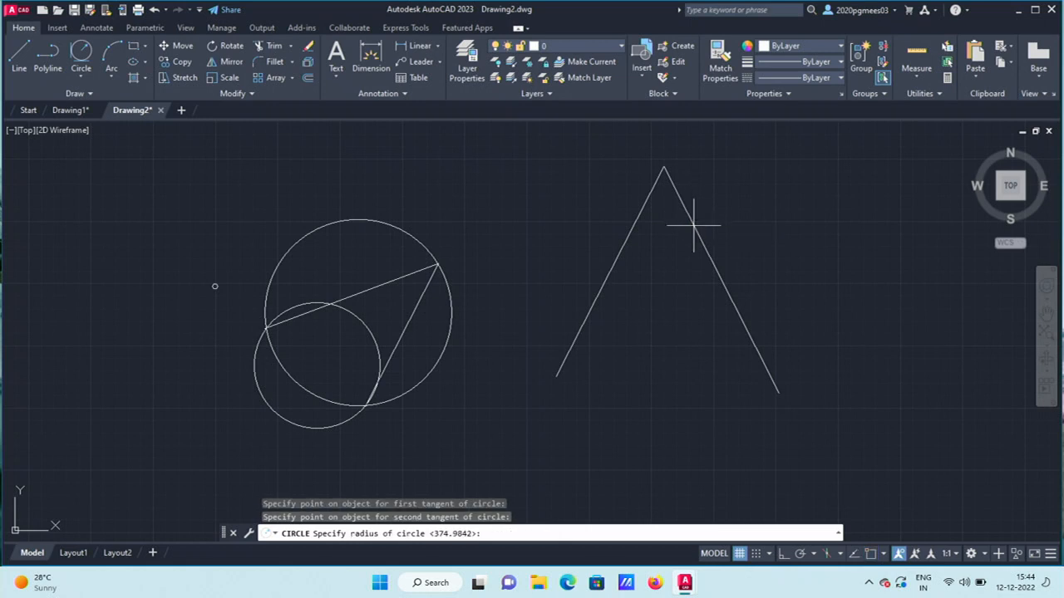
{"action": "left_click", "coordinate": [694, 224]}
{"action": "left_click", "coordinate": [694, 224]}
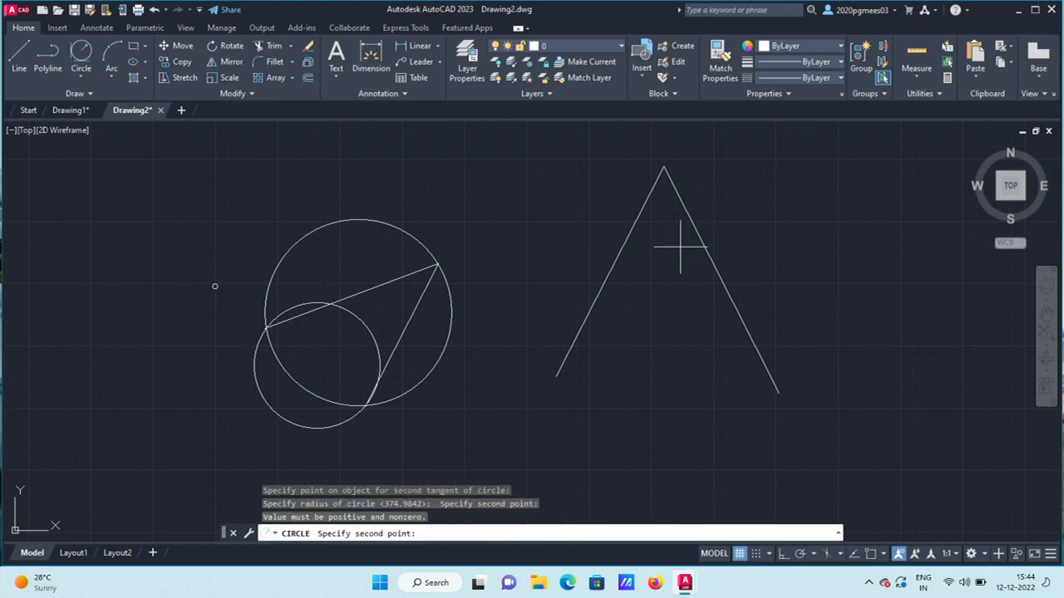
{"action": "key", "text": "Escape"}
{"action": "key", "text": "Escape"}
{"action": "key", "text": "Escape"}
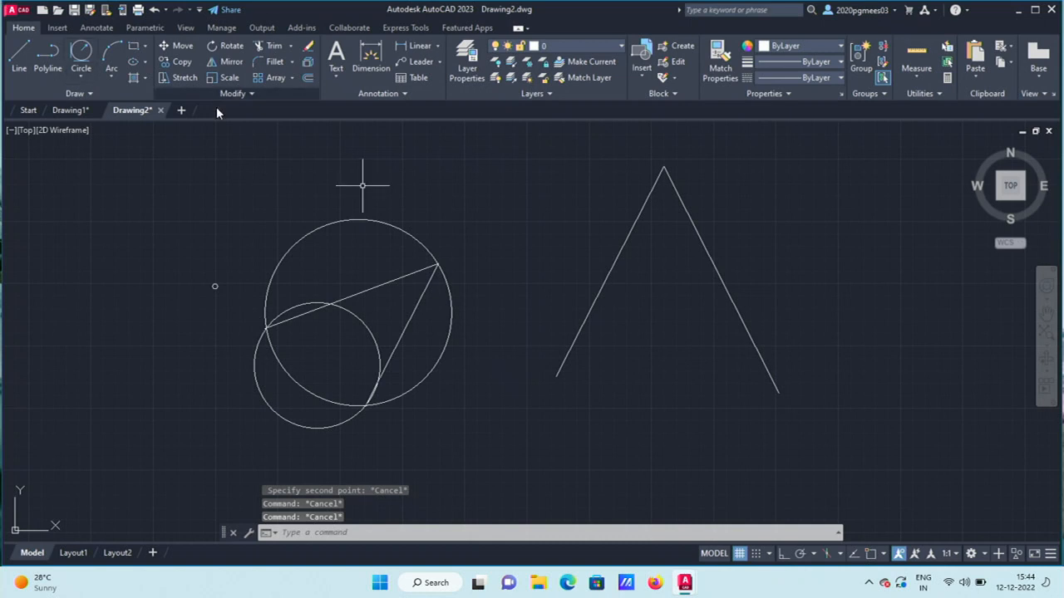
Draw a Tan, Tan, Radius circle of radius 50 touching both legs near the apex.
{"action": "left_click", "coordinate": [89, 70]}
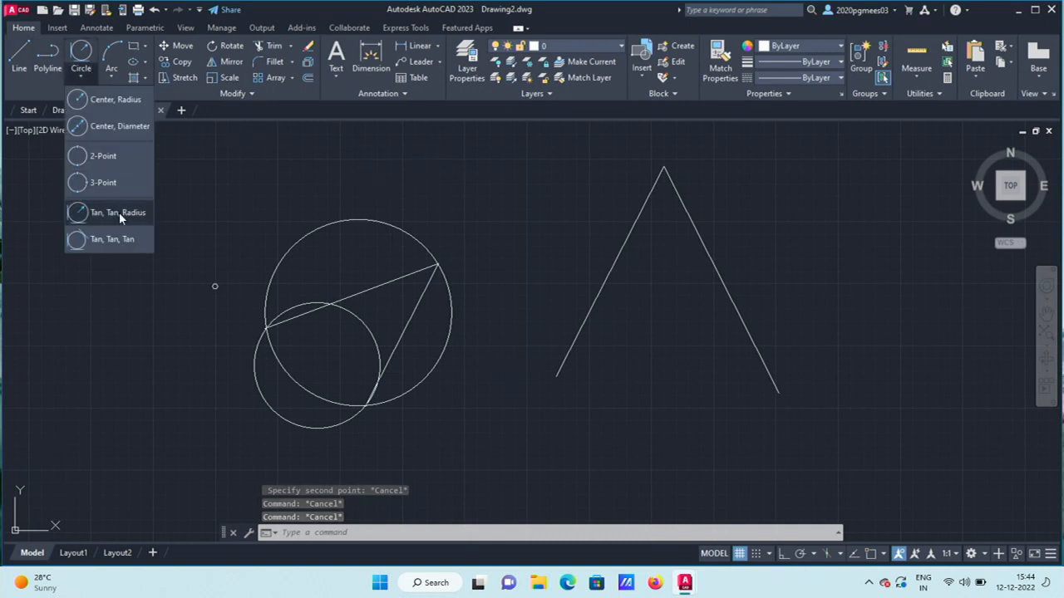
{"action": "left_click", "coordinate": [119, 211]}
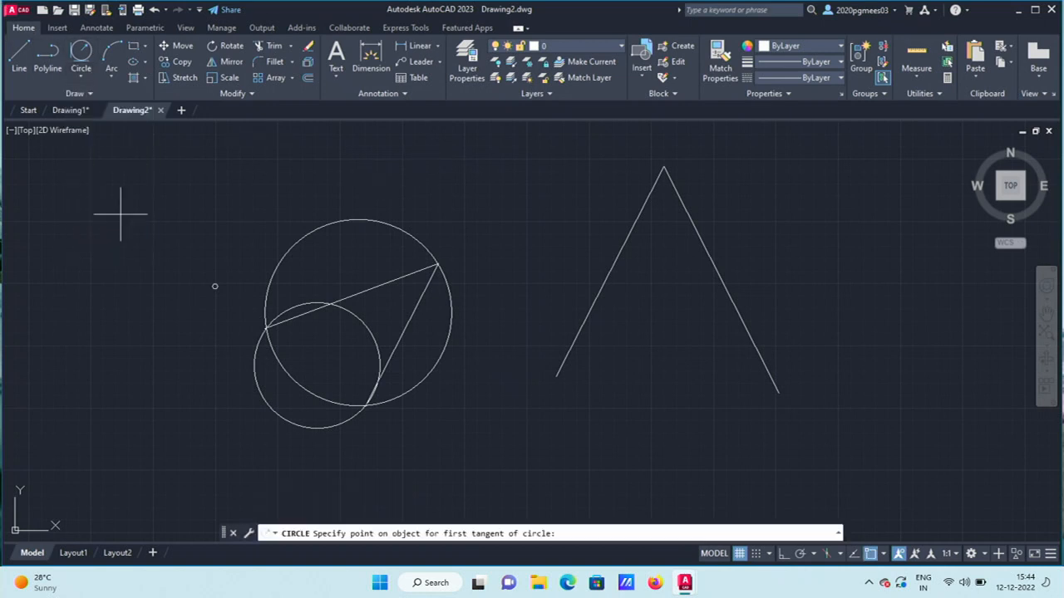
{"action": "left_click", "coordinate": [626, 240]}
{"action": "left_click", "coordinate": [695, 232]}
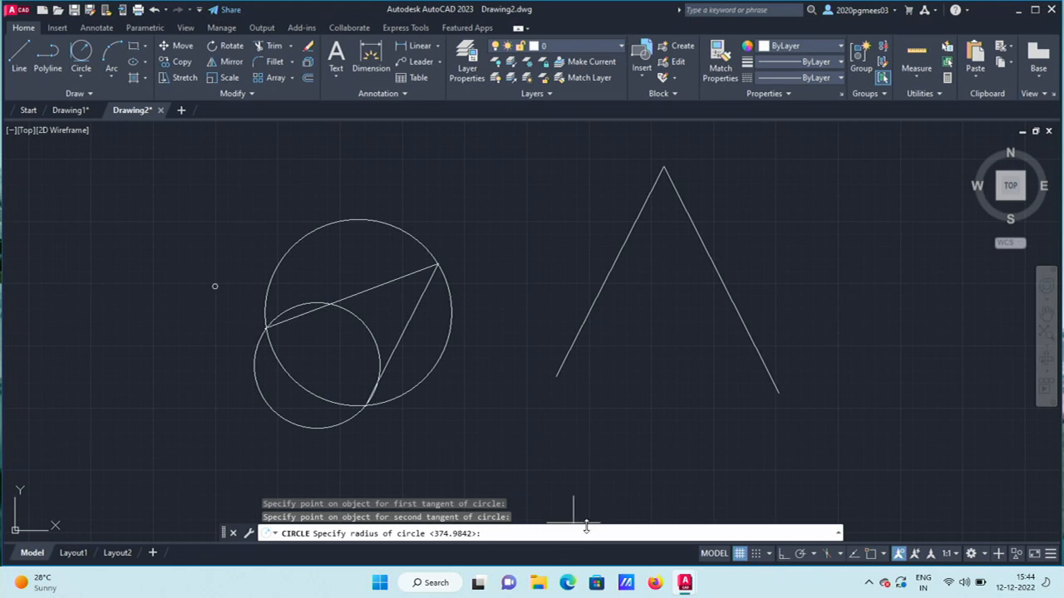
{"action": "type", "text": "50"}
{"action": "key", "text": "Return"}
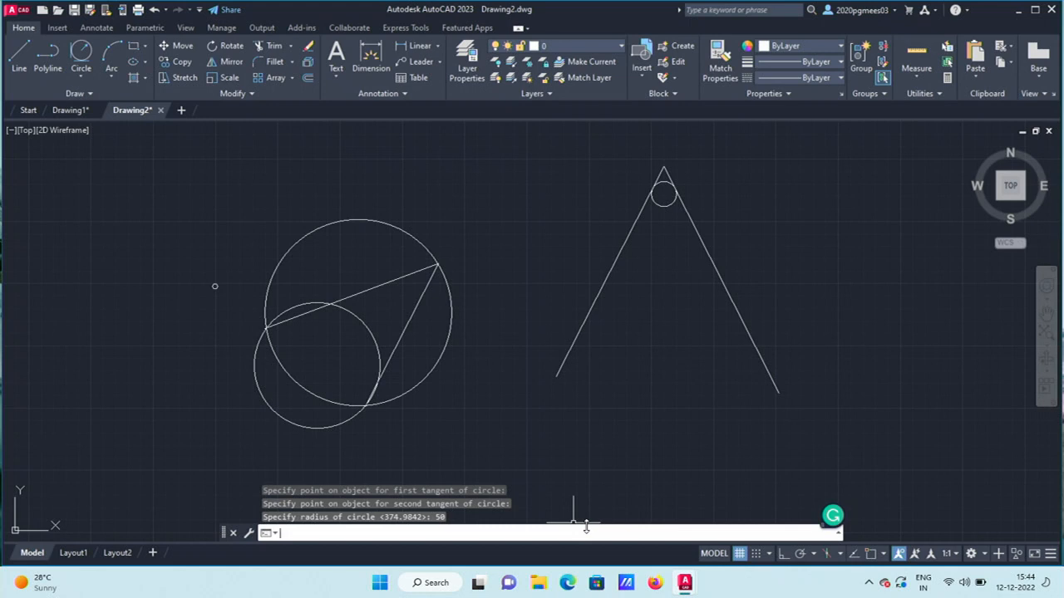
{"action": "left_click", "coordinate": [81, 75]}
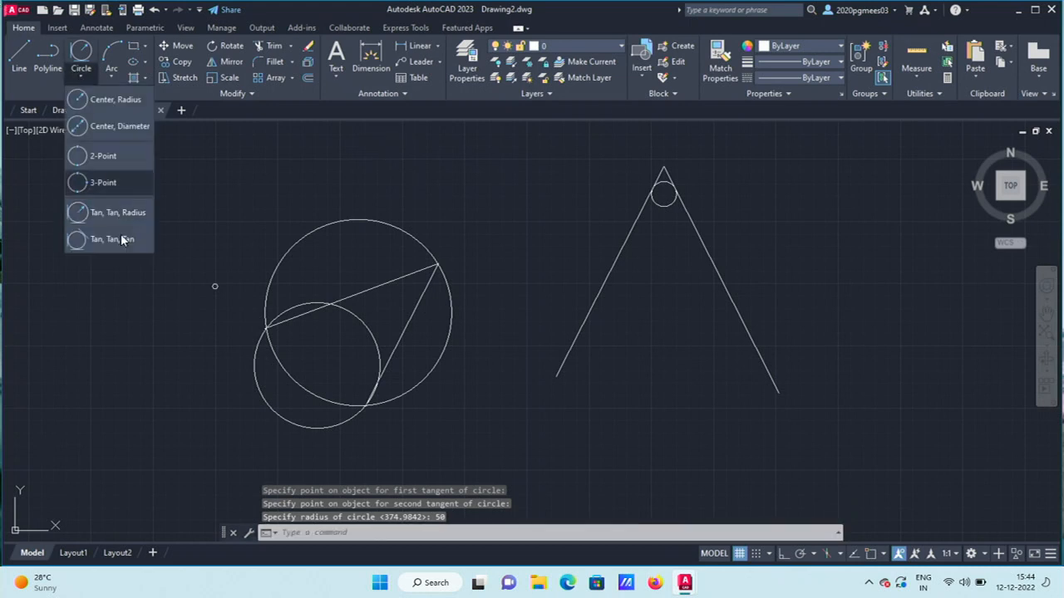
Add a Tan, Tan, Radius circle of radius 100 touching both legs of the inverted V.
{"action": "left_click", "coordinate": [139, 215]}
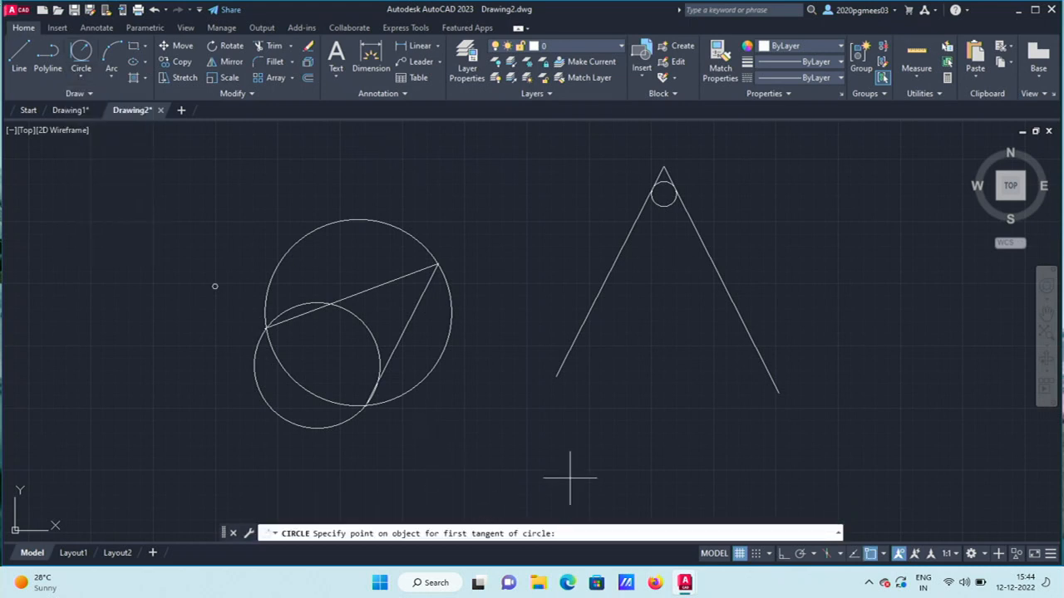
{"action": "left_click", "coordinate": [613, 266]}
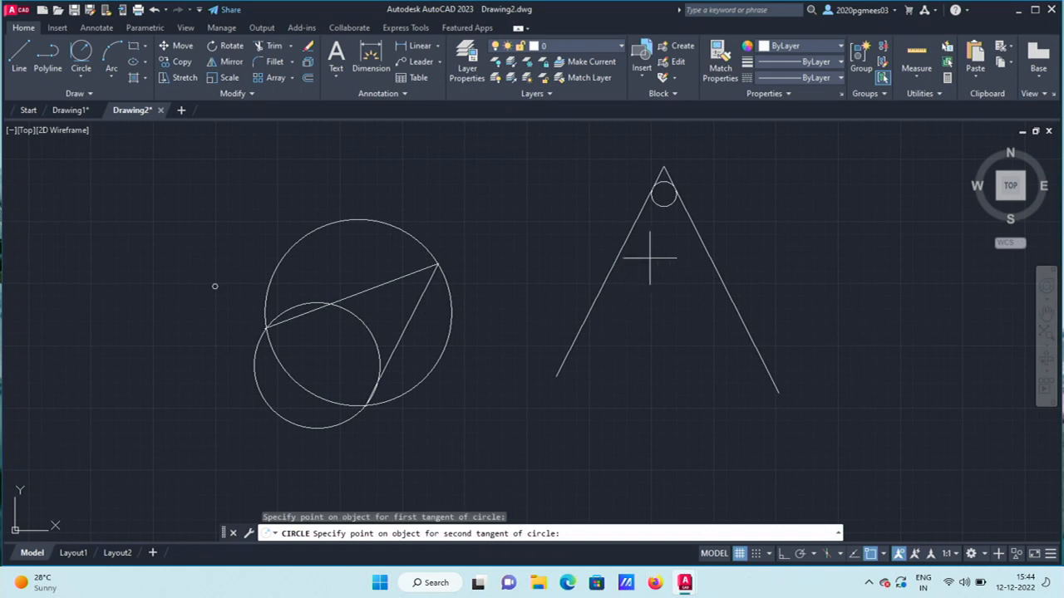
{"action": "left_click", "coordinate": [707, 250]}
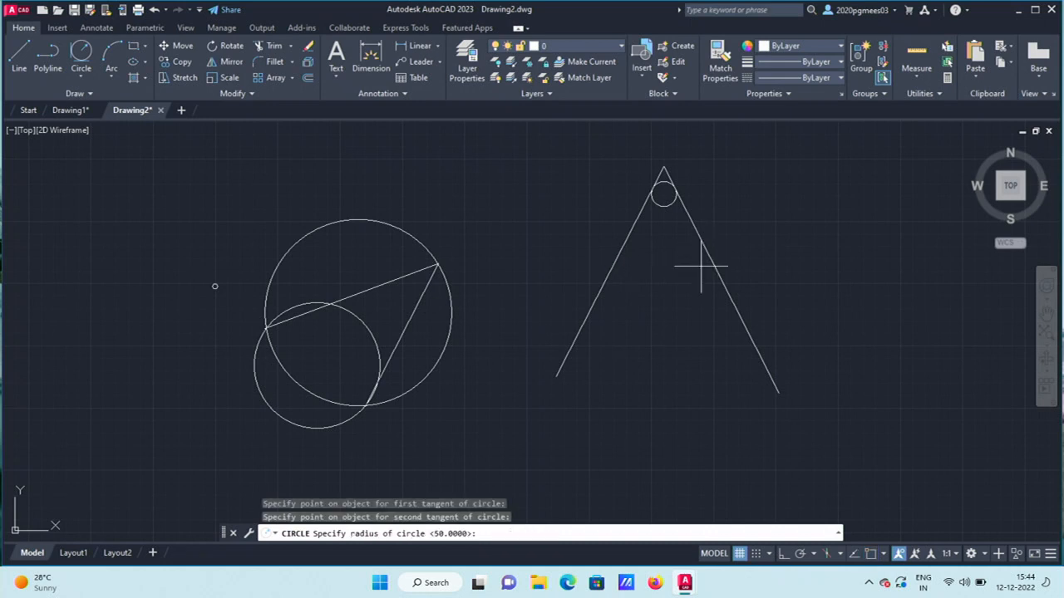
{"action": "type", "text": "10"}
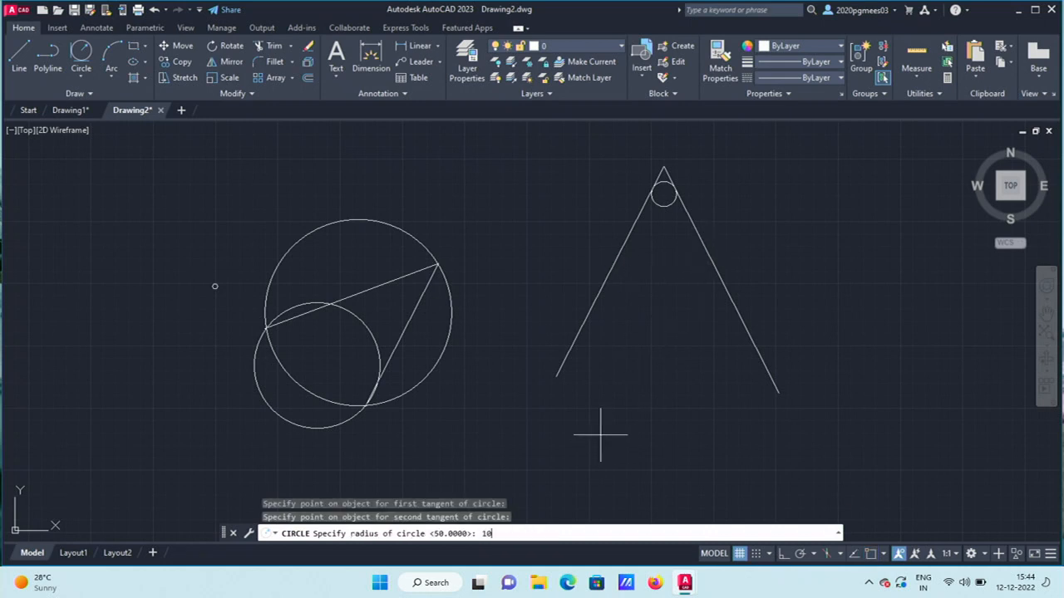
{"action": "type", "text": "0"}
{"action": "key", "text": "Return"}
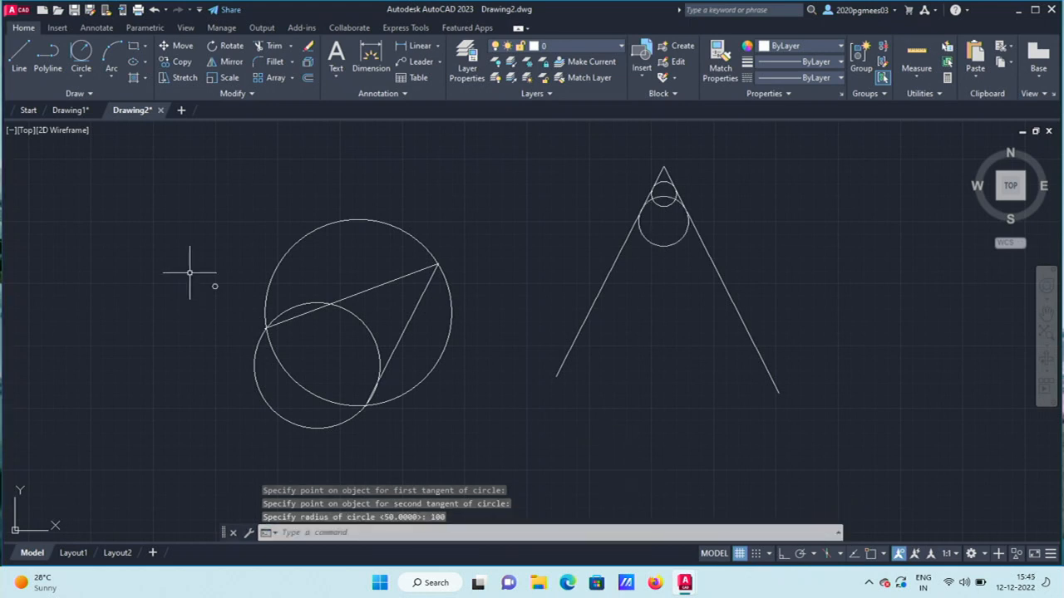
{"action": "left_click", "coordinate": [83, 80]}
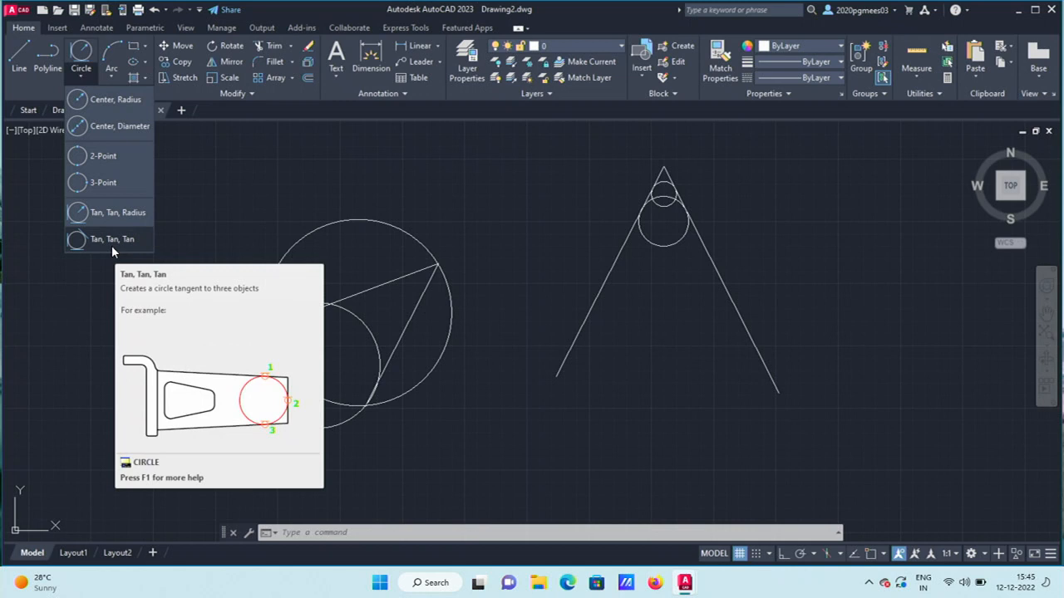
Start a 3-Point arc after briefly trying the Start, Center, End arc method.
{"action": "left_click", "coordinate": [111, 73]}
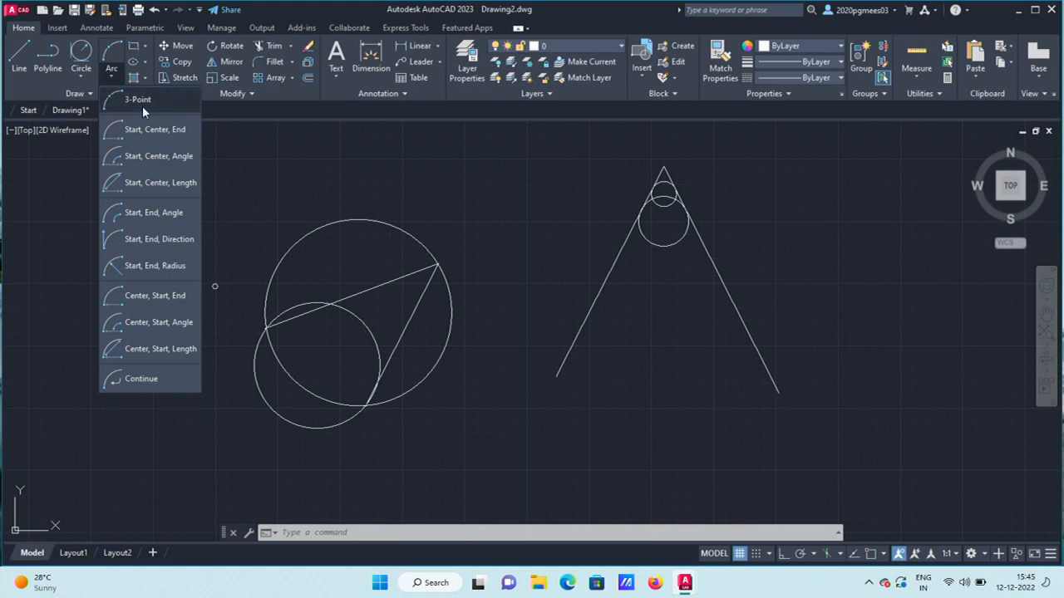
{"action": "left_click", "coordinate": [147, 130]}
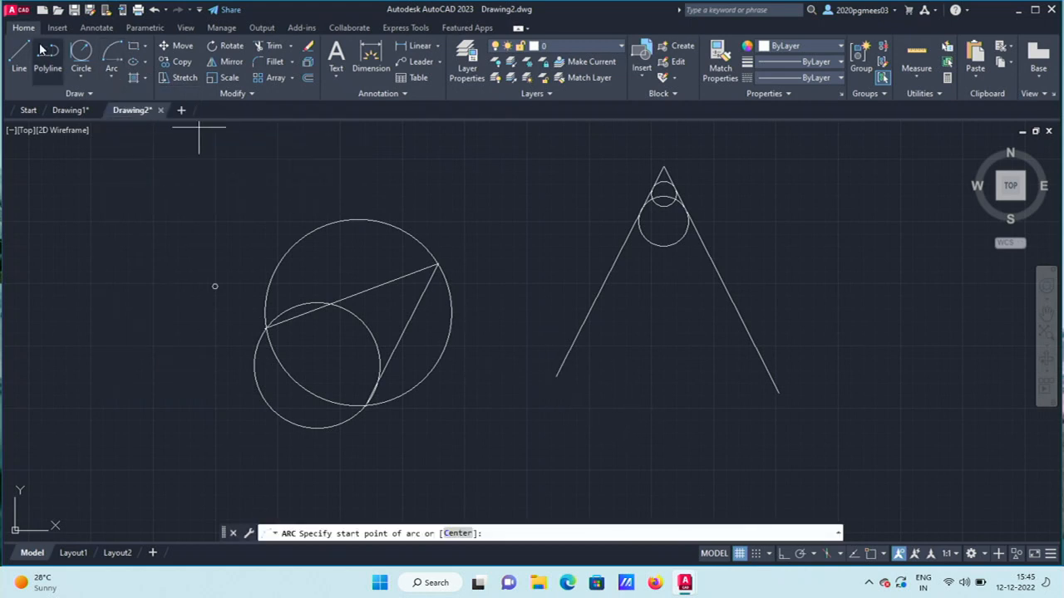
{"action": "left_click", "coordinate": [108, 77]}
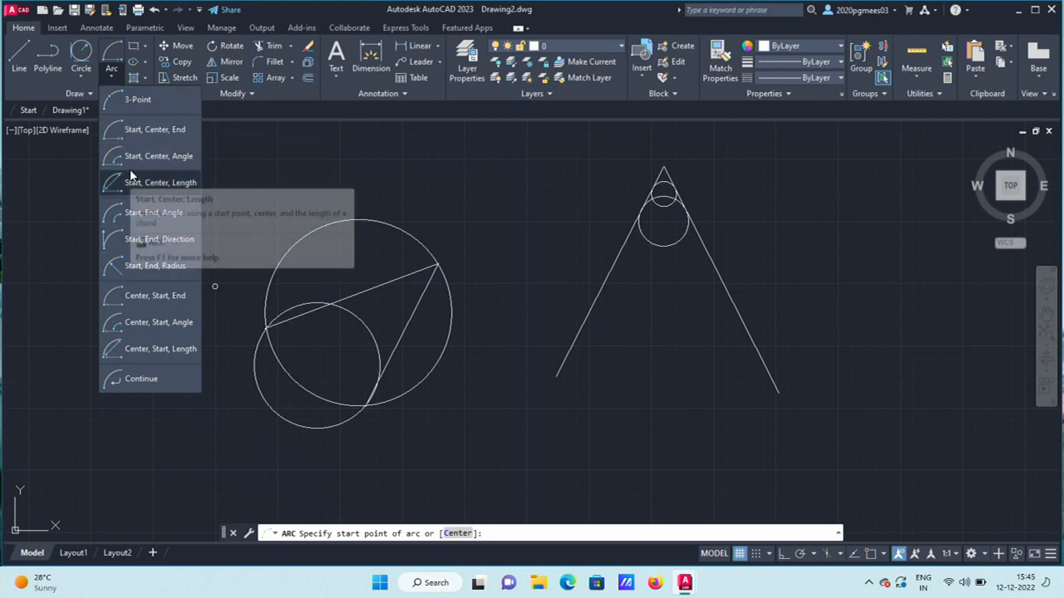
{"action": "left_click", "coordinate": [140, 110]}
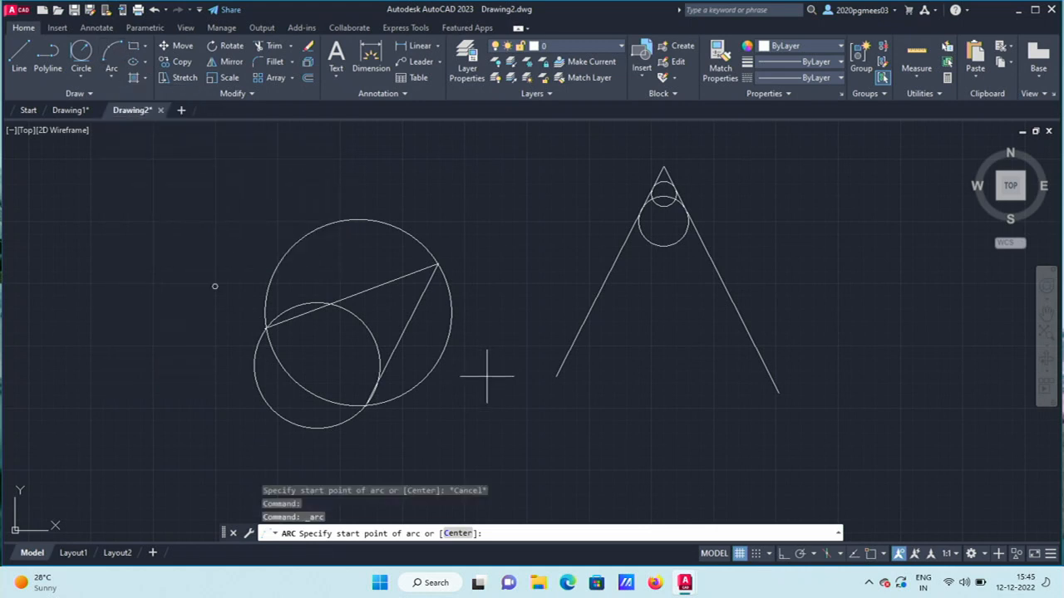
Draw a 3-point arc from the V's lower-left end over the apex to its lower-right end.
{"action": "left_click", "coordinate": [557, 373]}
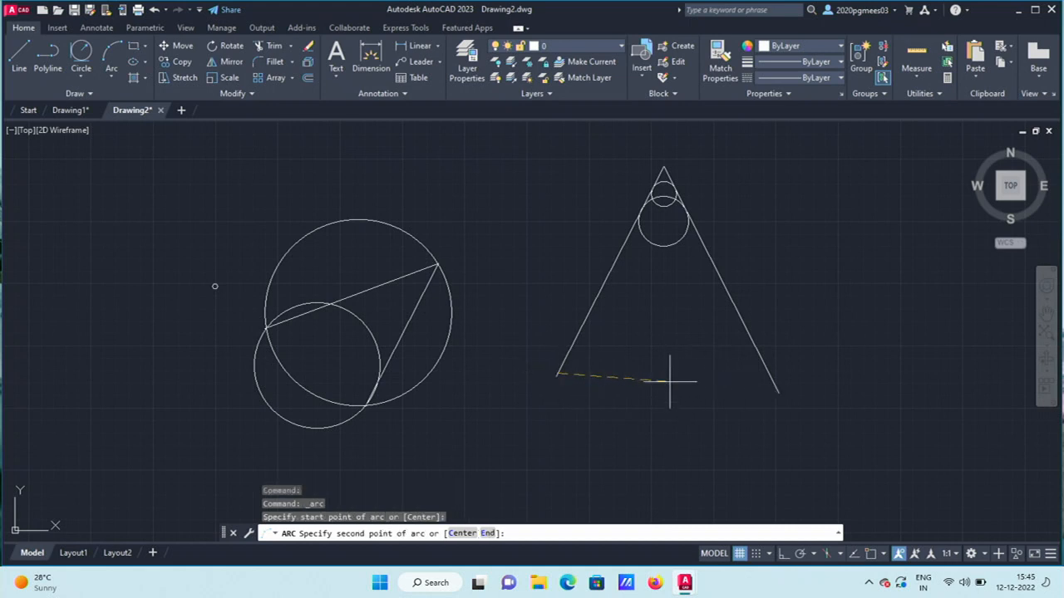
{"action": "left_click", "coordinate": [663, 169]}
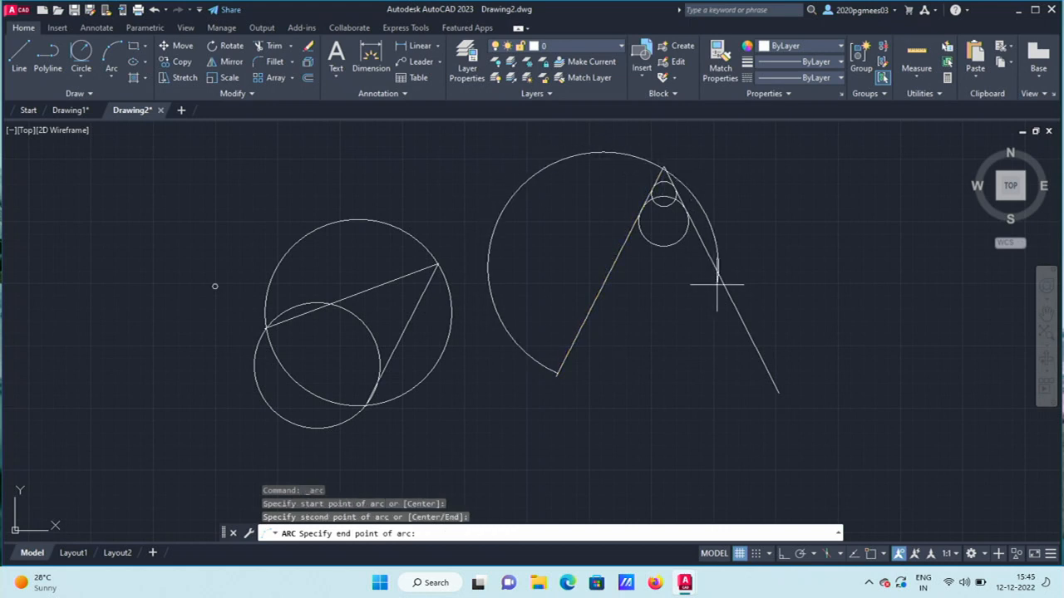
{"action": "left_click", "coordinate": [778, 391]}
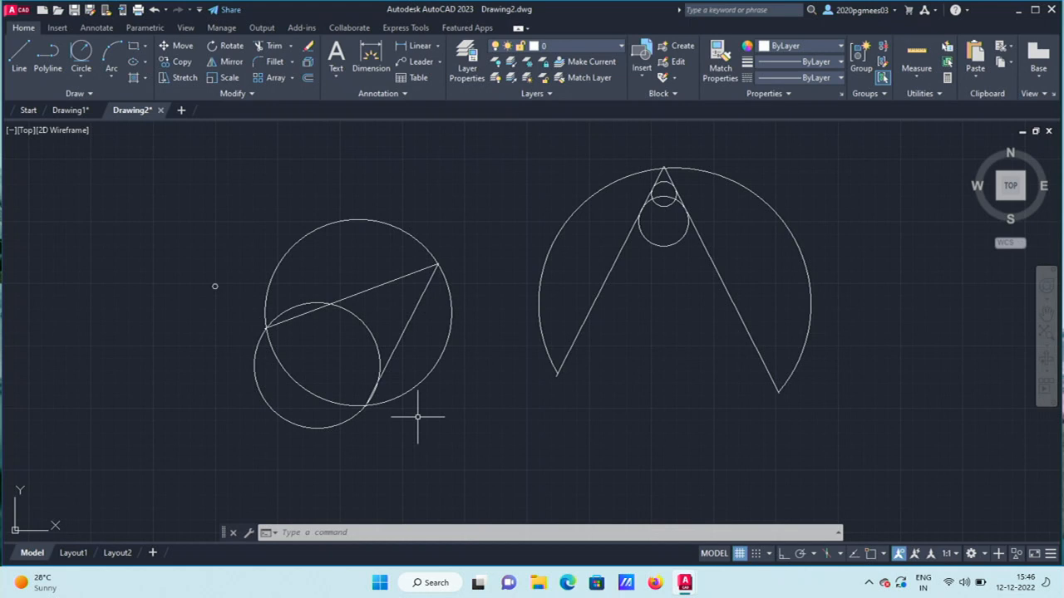
Start a Start, Center, End arc, then open a new blank drawing instead.
{"action": "left_click", "coordinate": [110, 83]}
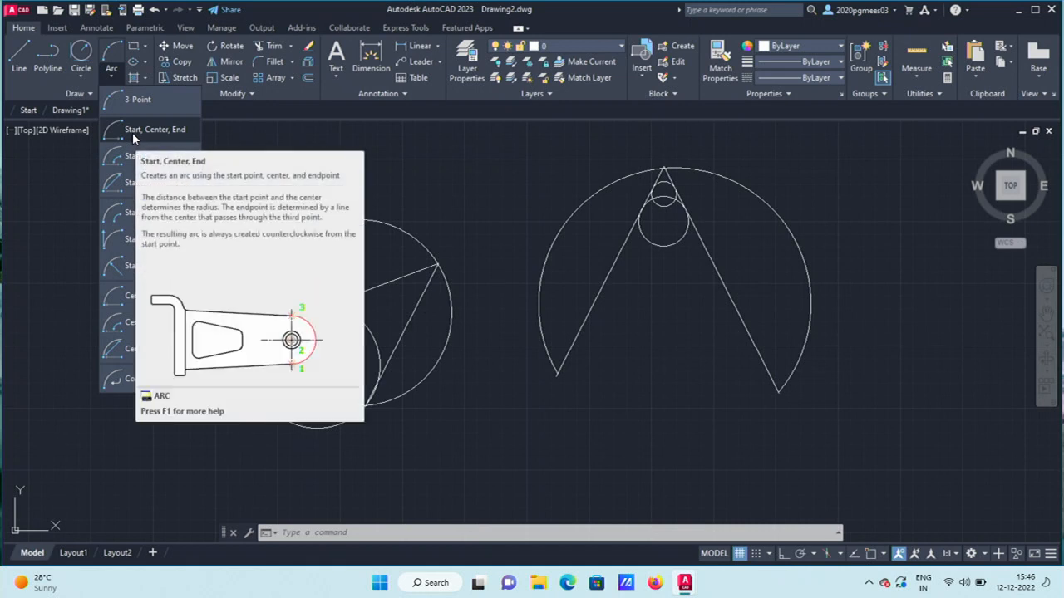
{"action": "left_click", "coordinate": [133, 133]}
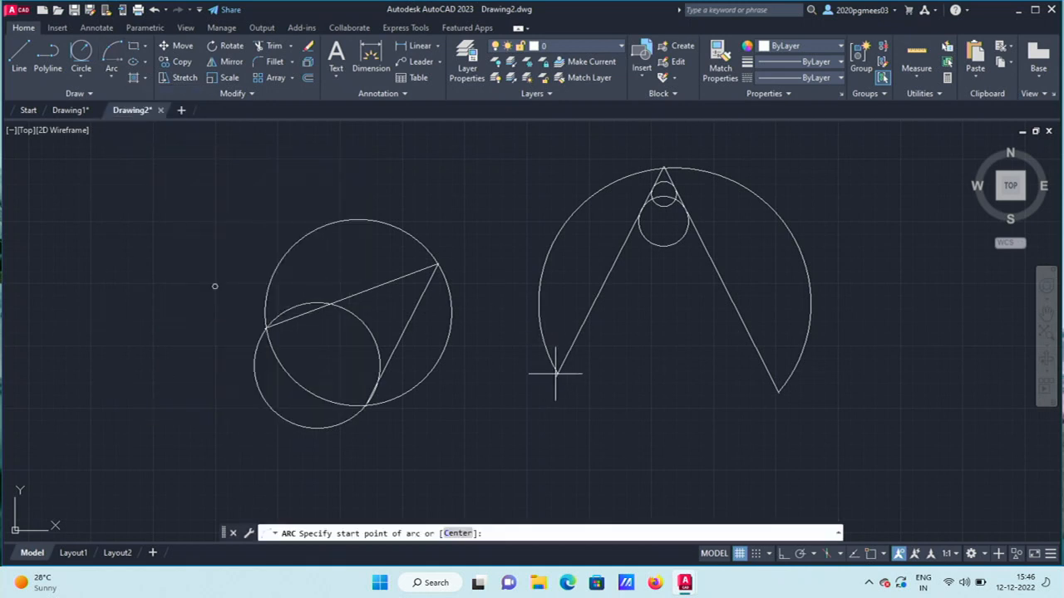
{"action": "left_click", "coordinate": [181, 110]}
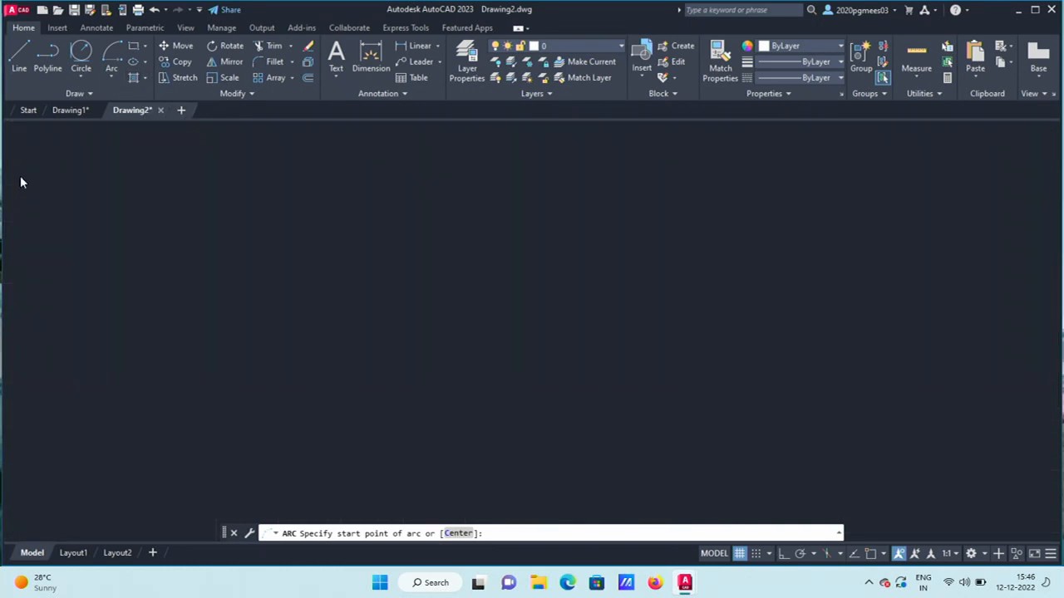
Draw a two-segment bent line: slanting down-left from upper centre, then running right.
{"action": "left_click", "coordinate": [19, 57]}
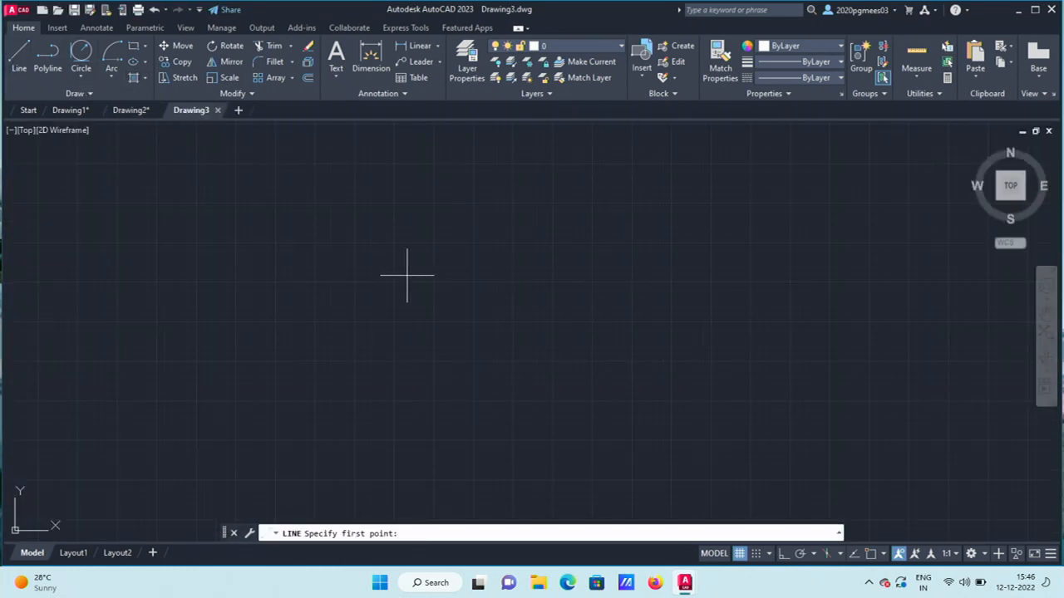
{"action": "left_click", "coordinate": [413, 235]}
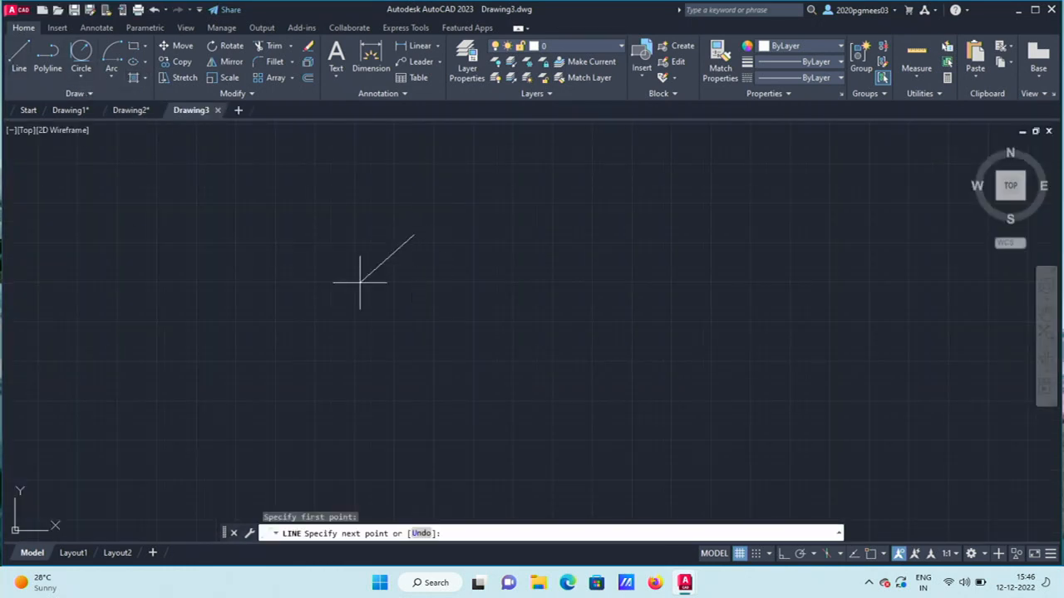
{"action": "left_click", "coordinate": [219, 406]}
{"action": "left_click", "coordinate": [483, 388]}
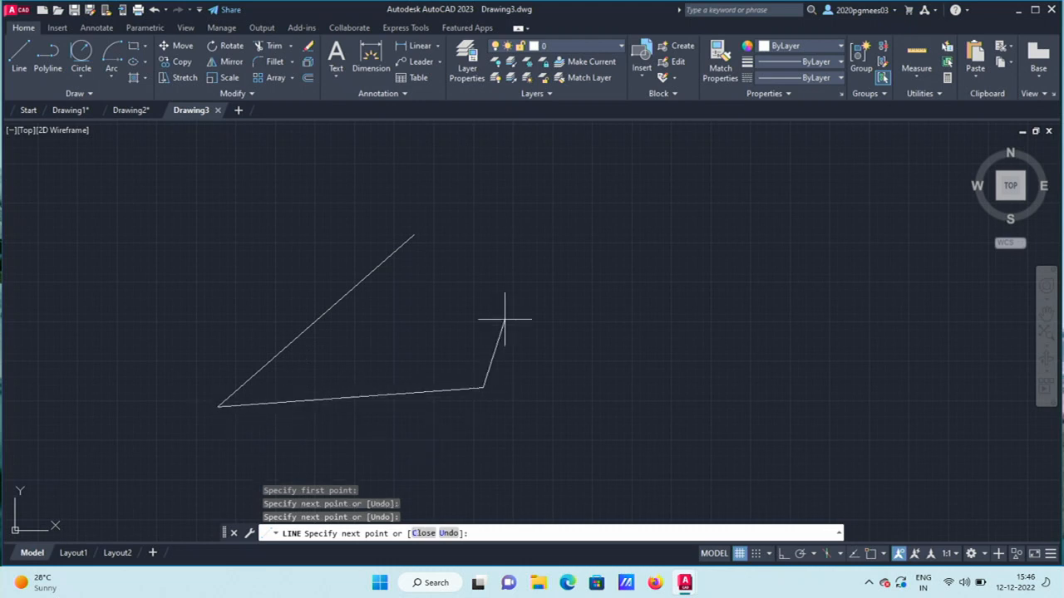
{"action": "key", "text": "Return"}
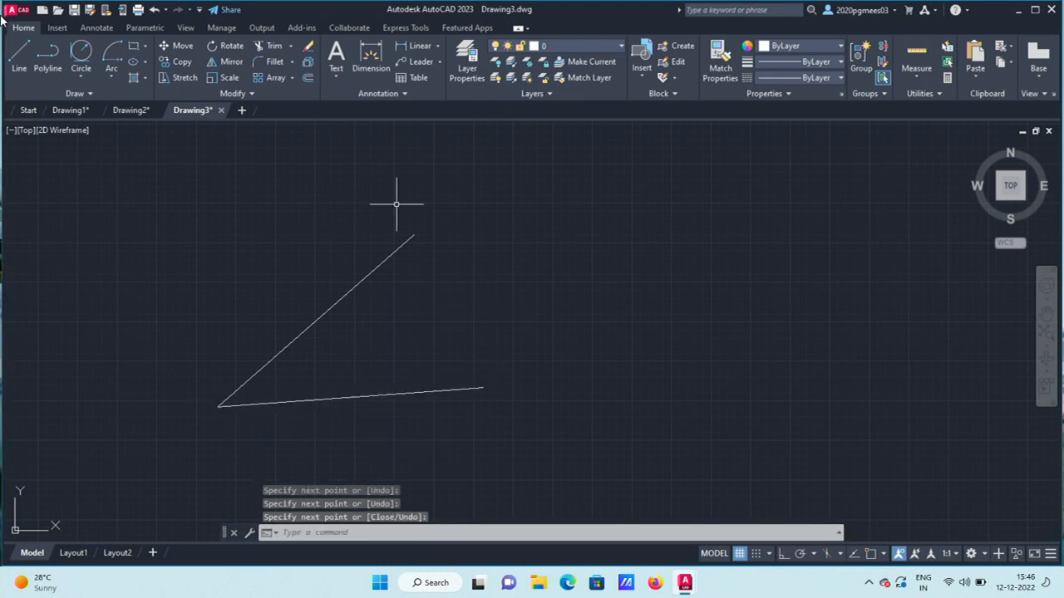
Draw a Start, Center, End arc across the slanted segment, centred on its midpoint.
{"action": "left_click", "coordinate": [113, 72]}
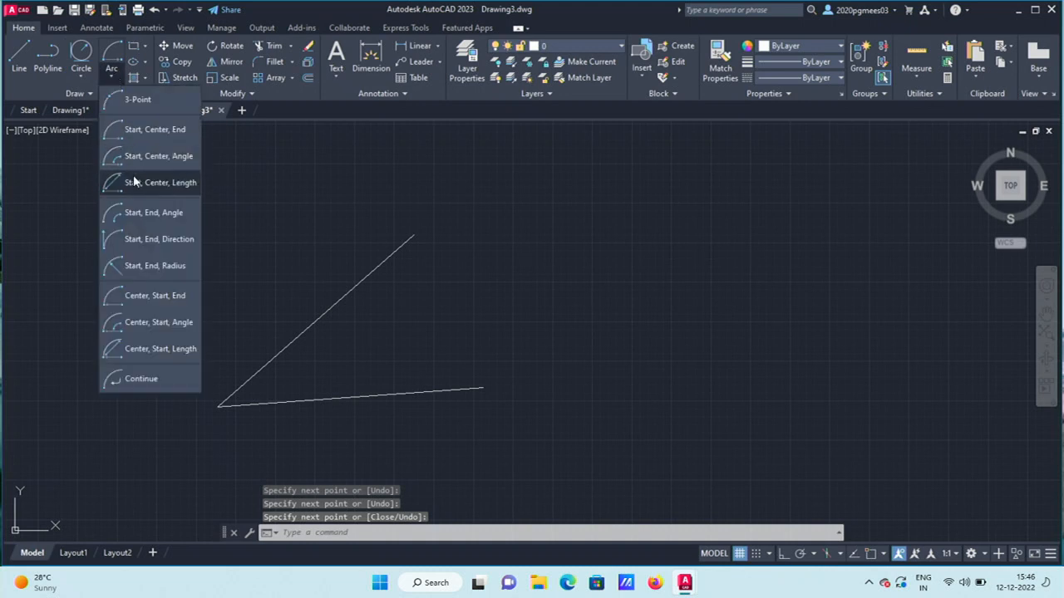
{"action": "left_click", "coordinate": [148, 129]}
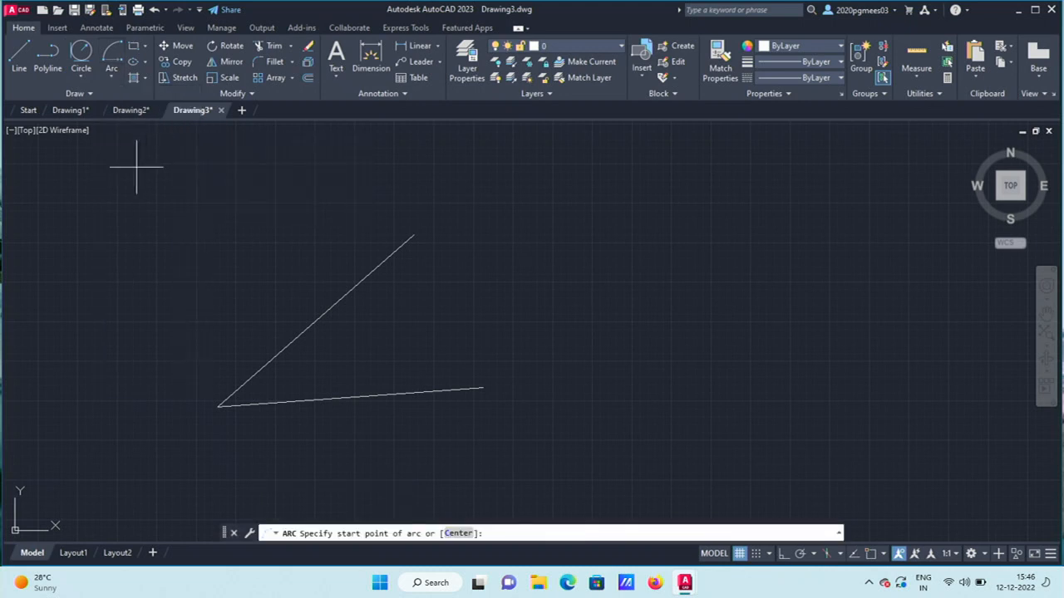
{"action": "left_click", "coordinate": [413, 235]}
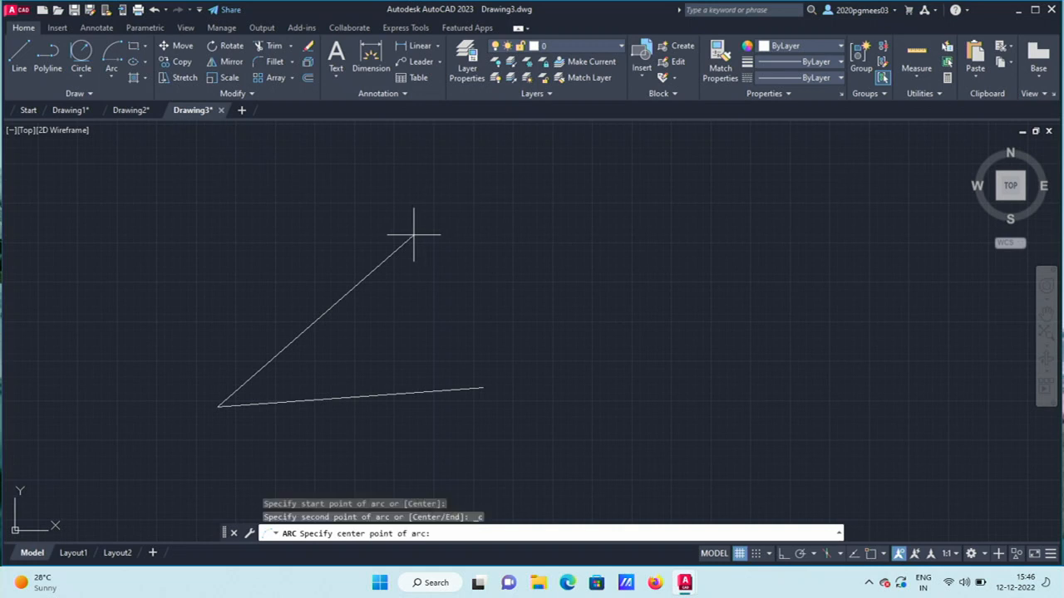
{"action": "left_click", "coordinate": [315, 321]}
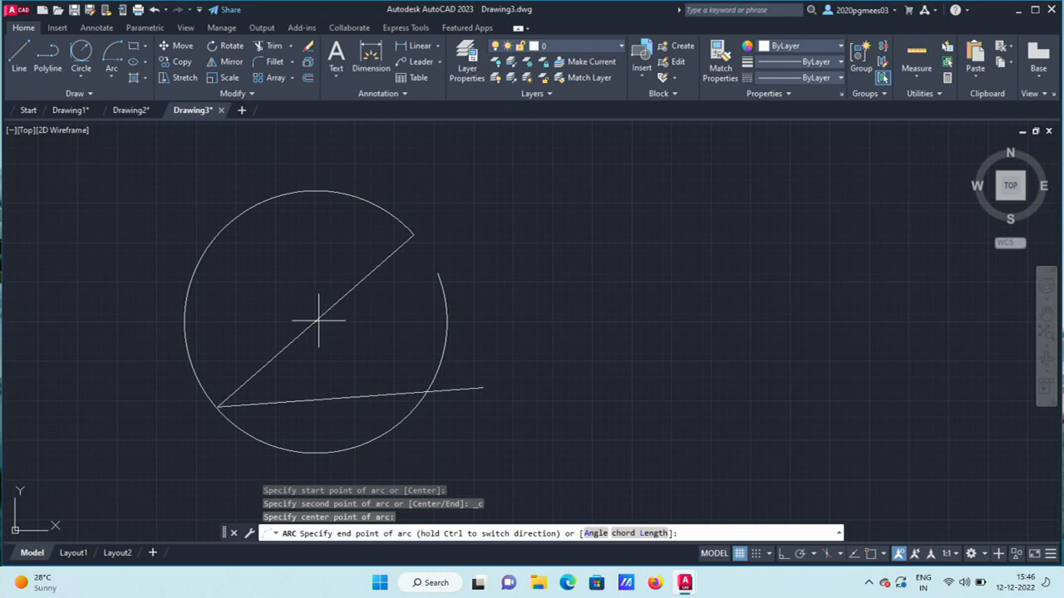
{"action": "left_click", "coordinate": [217, 405]}
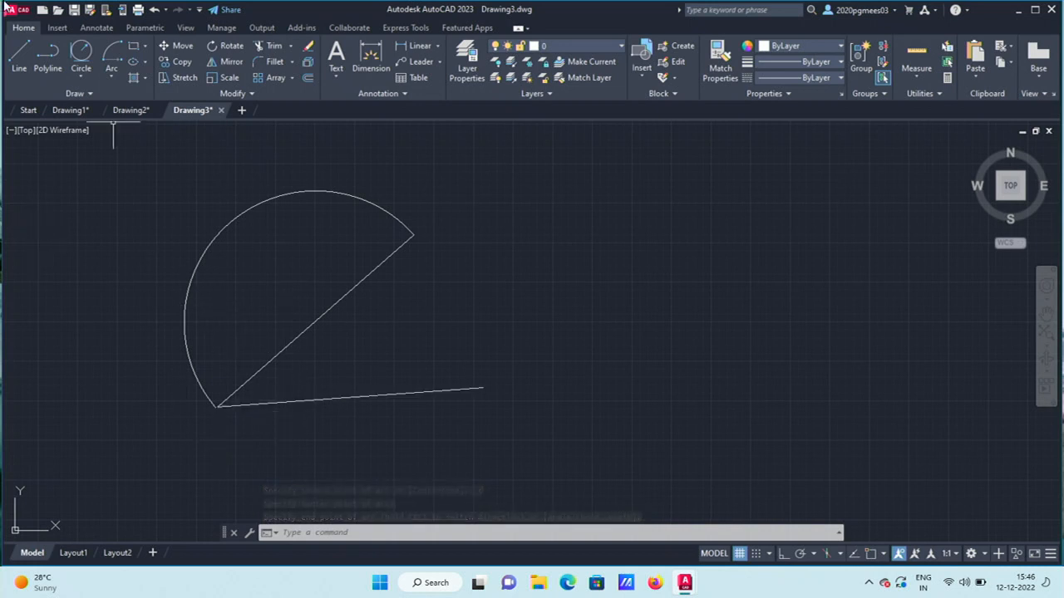
Turn on Object Snap Tracking, then start and cancel a test line on the lower segment.
{"action": "mouse_move", "coordinate": [404, 394]}
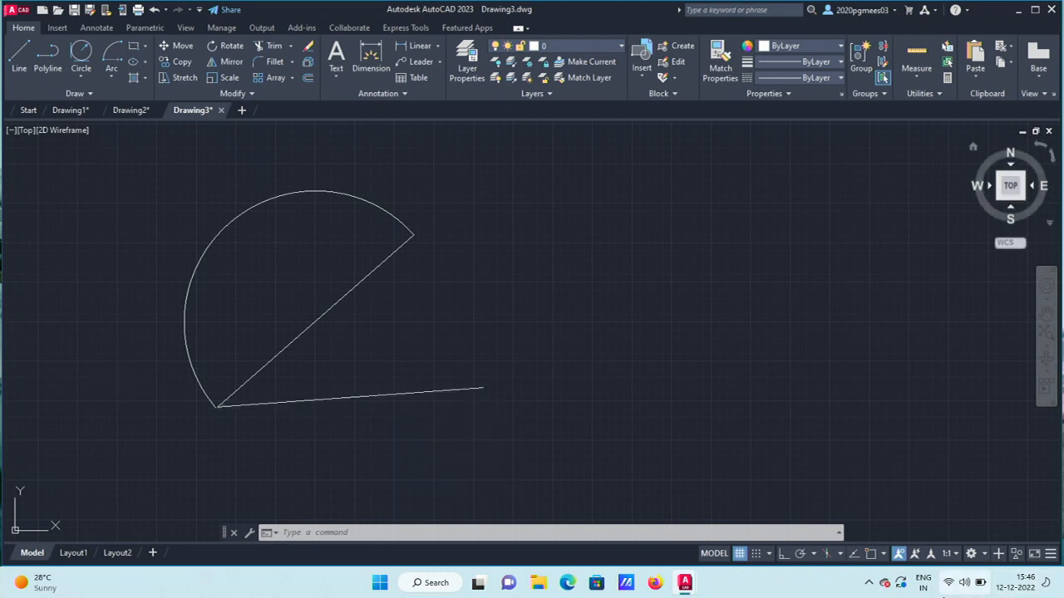
{"action": "left_click", "coordinate": [884, 553]}
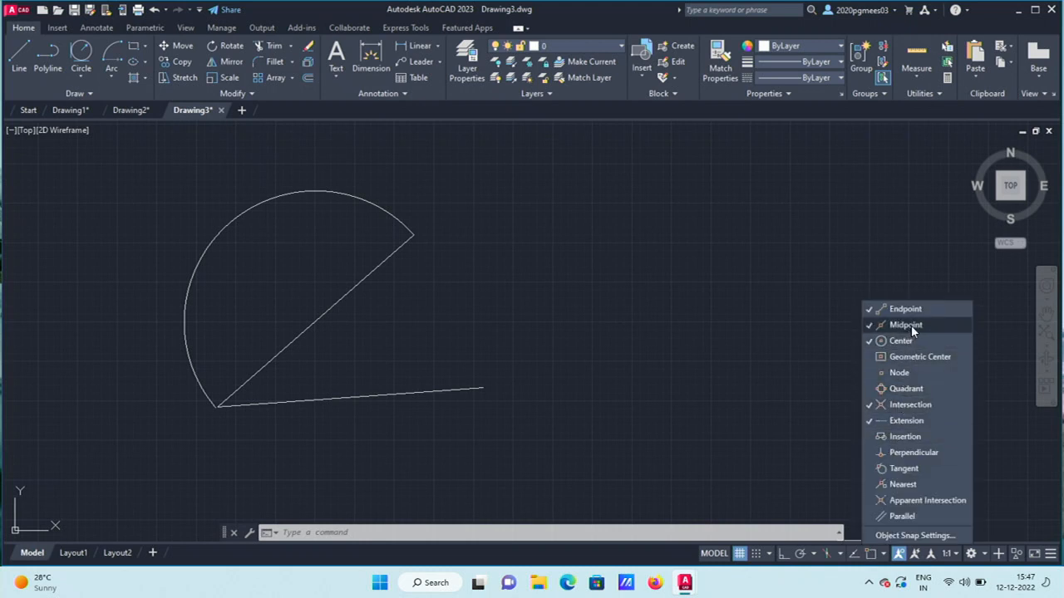
{"action": "left_click", "coordinate": [684, 284]}
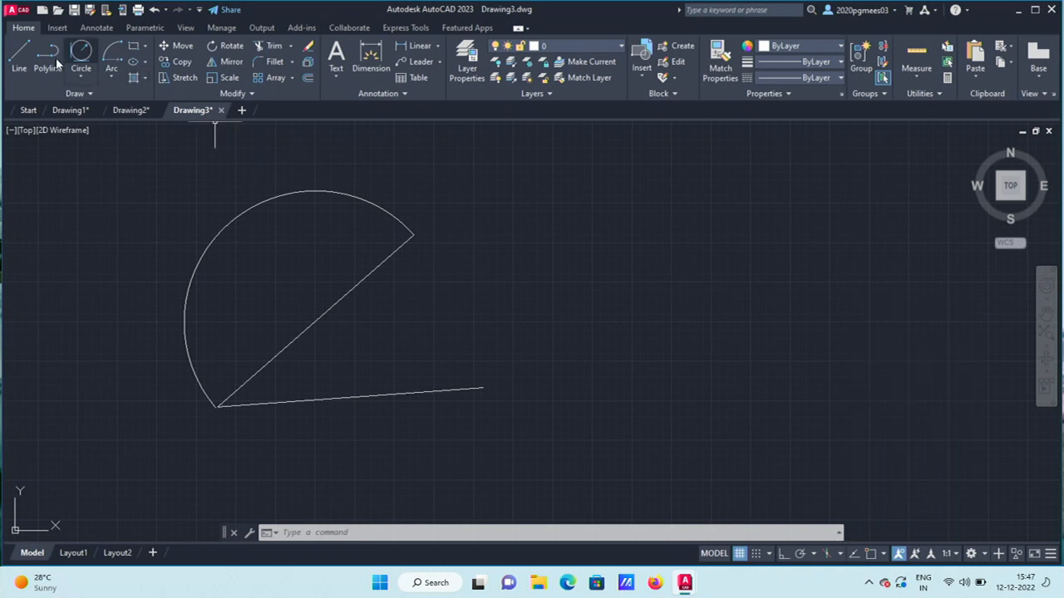
{"action": "left_click", "coordinate": [19, 57]}
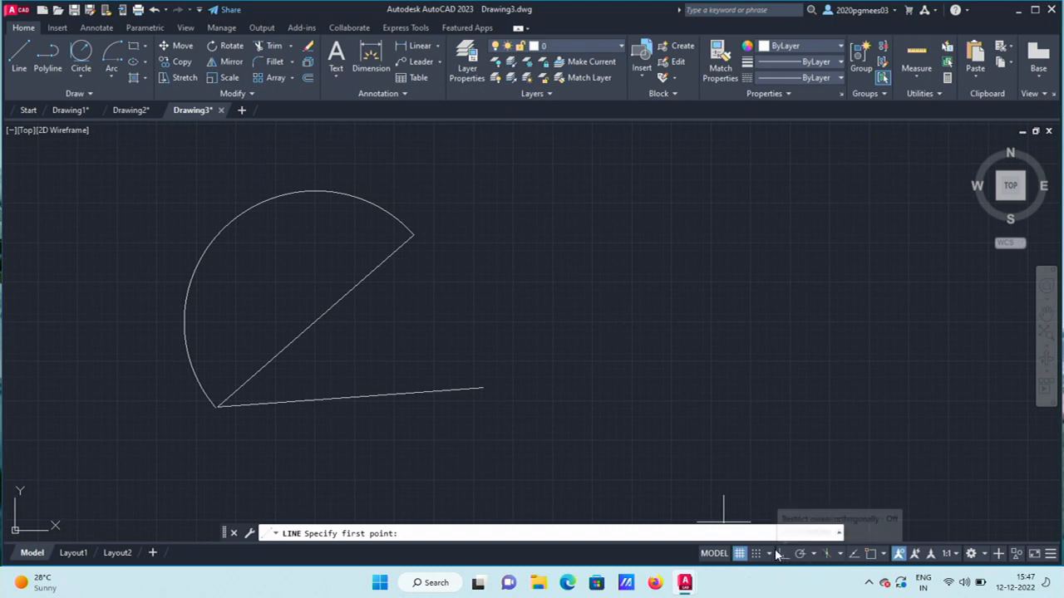
{"action": "left_click", "coordinate": [856, 557]}
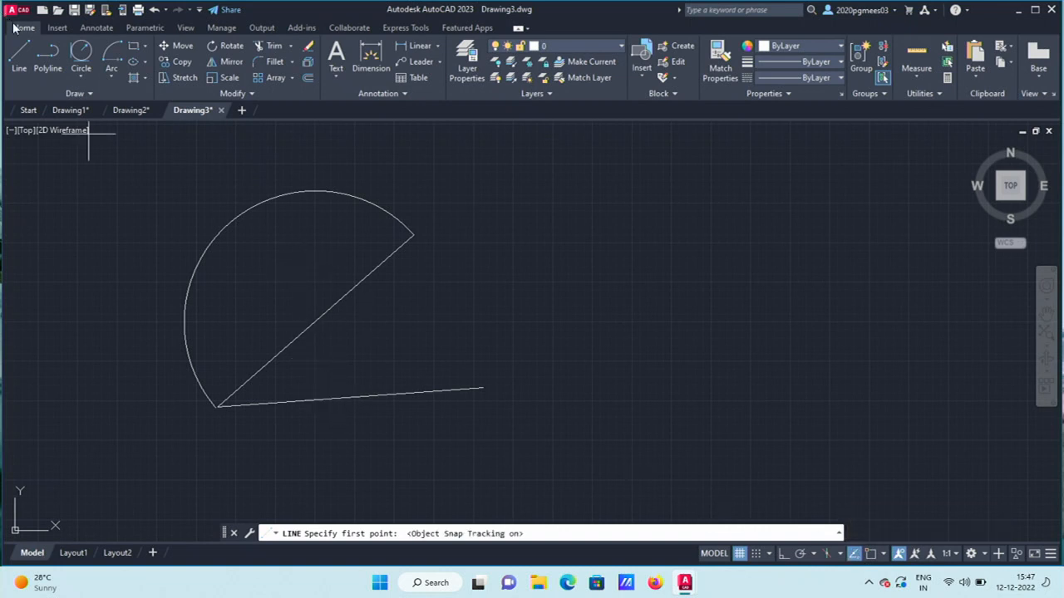
{"action": "left_click", "coordinate": [18, 57]}
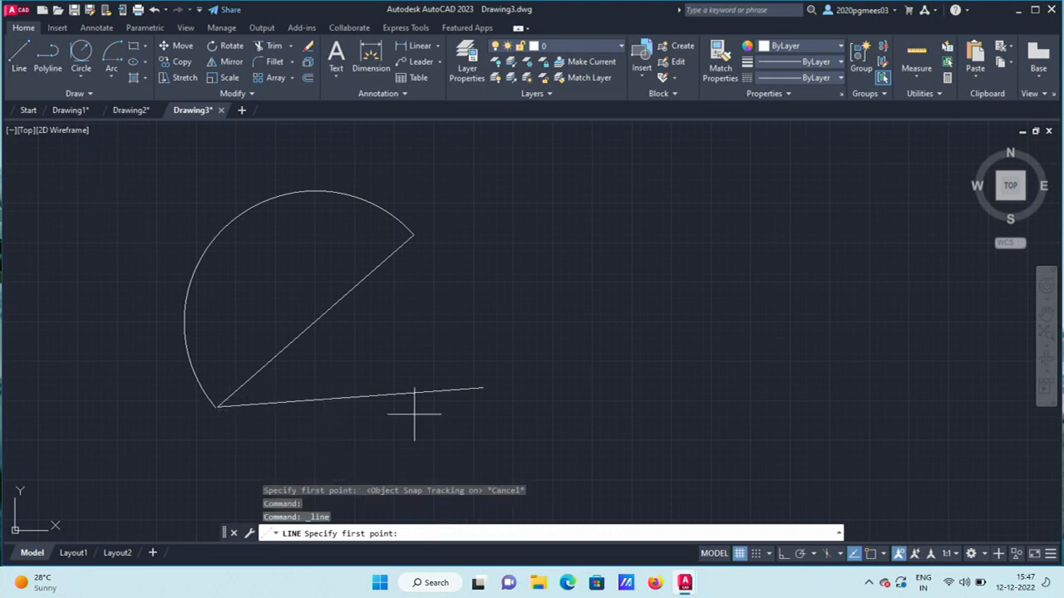
{"action": "left_click", "coordinate": [371, 397]}
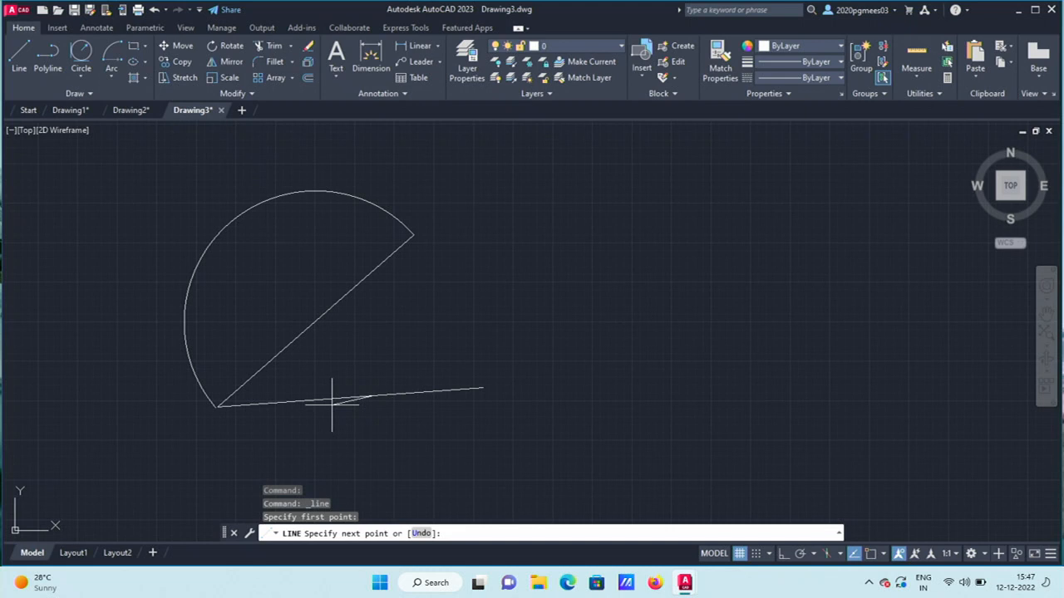
{"action": "key", "text": "Escape"}
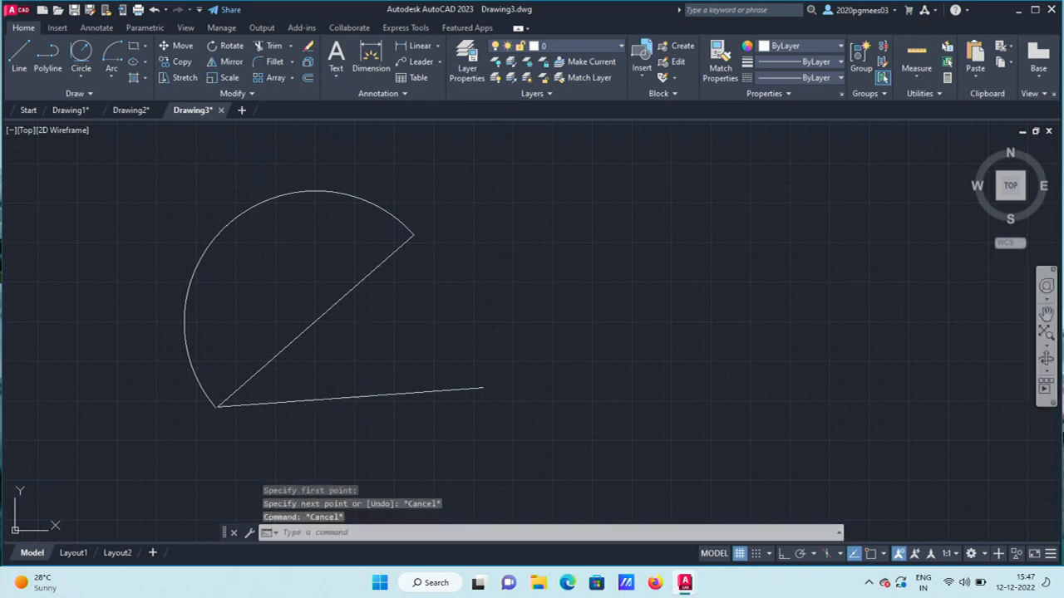
Check the polar tracking angle list, then open a new blank drawing, Drawing4.
{"action": "left_click", "coordinate": [815, 556]}
{"action": "left_click", "coordinate": [815, 557]}
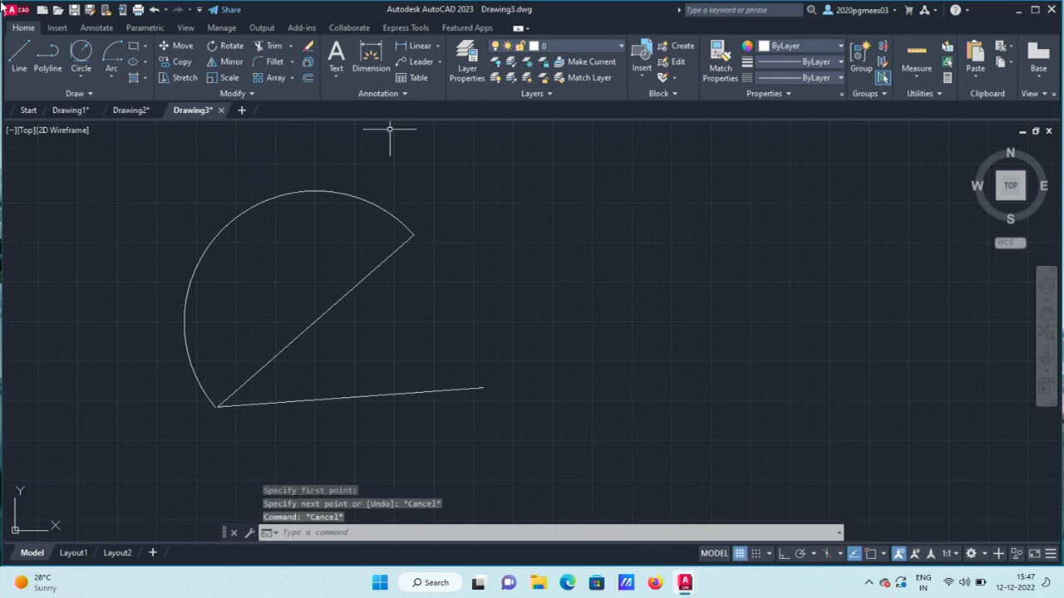
{"action": "left_click", "coordinate": [242, 111]}
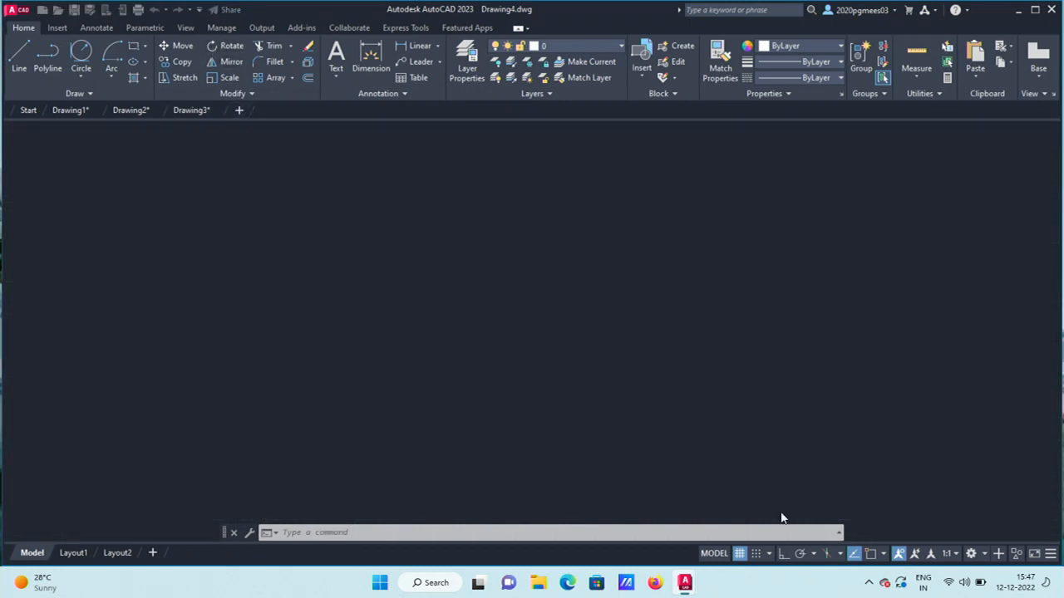
Toggle the grid off and on twice, then review snap mode and polar angle options (90° selected).
{"action": "left_click", "coordinate": [739, 553]}
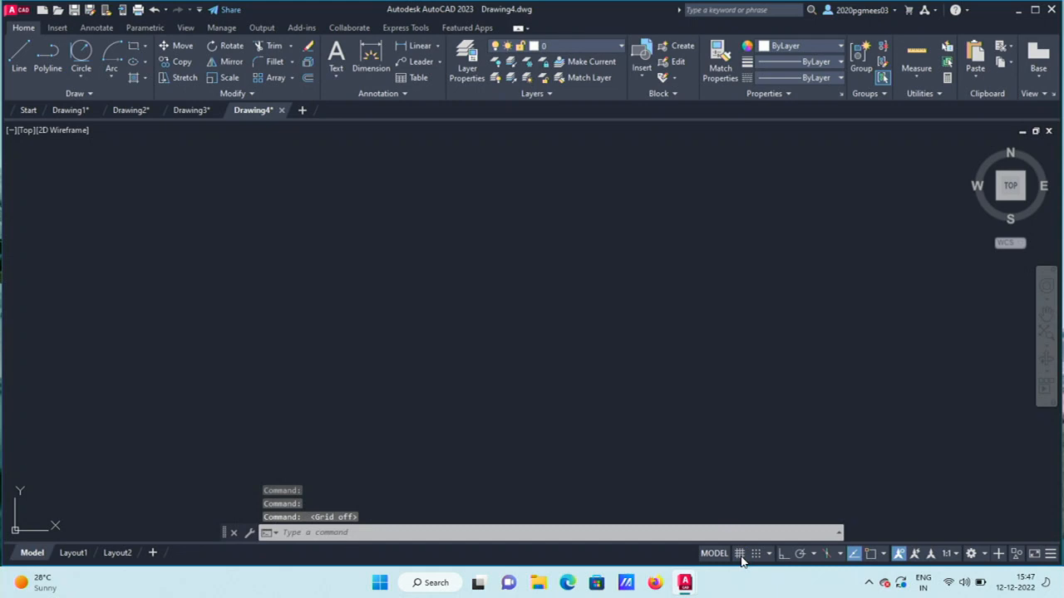
{"action": "left_click", "coordinate": [740, 555]}
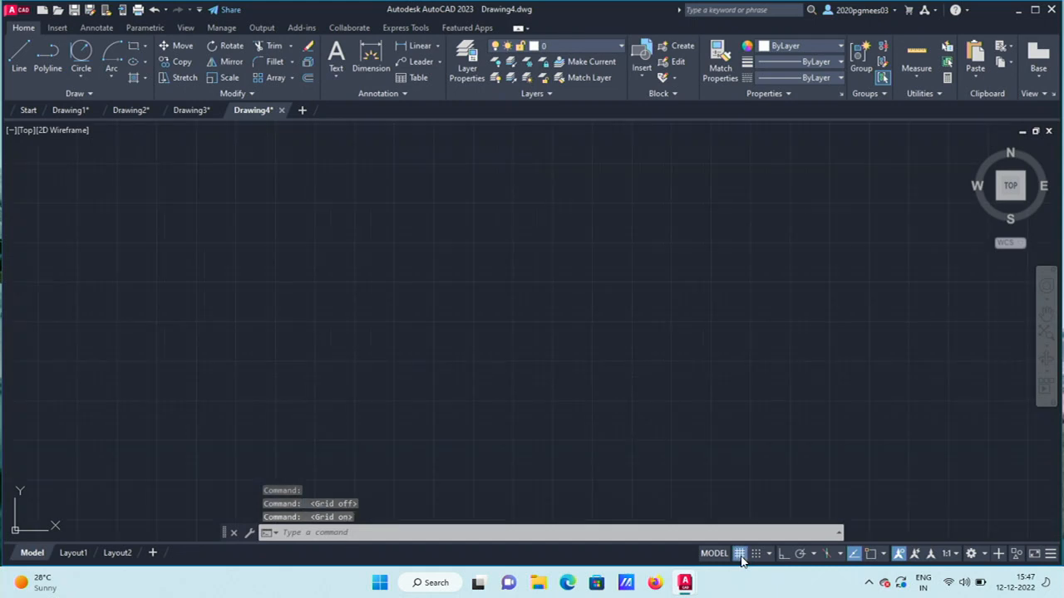
{"action": "left_click", "coordinate": [739, 554]}
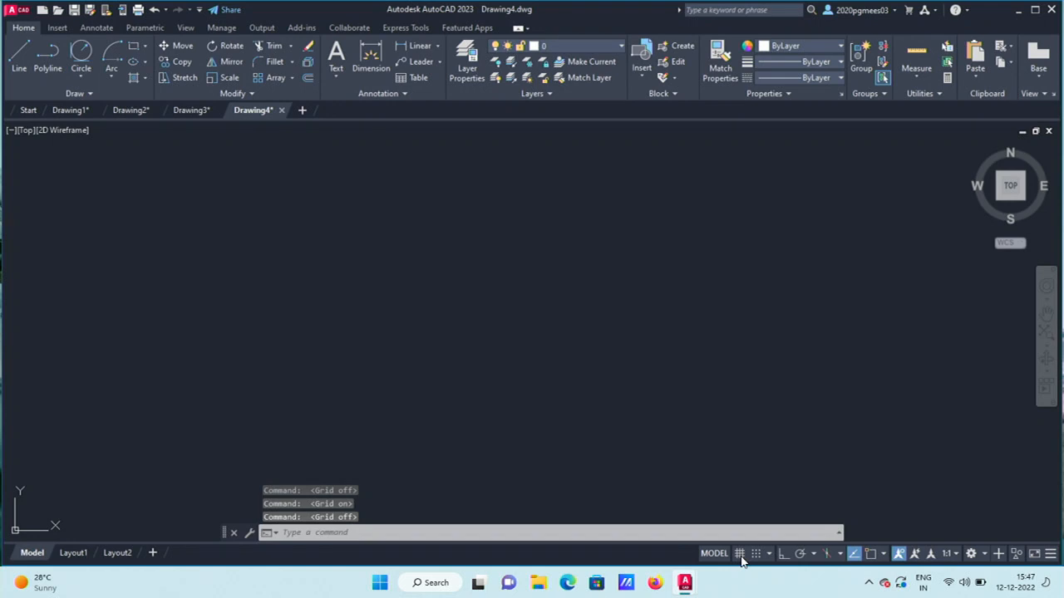
{"action": "left_click", "coordinate": [740, 555]}
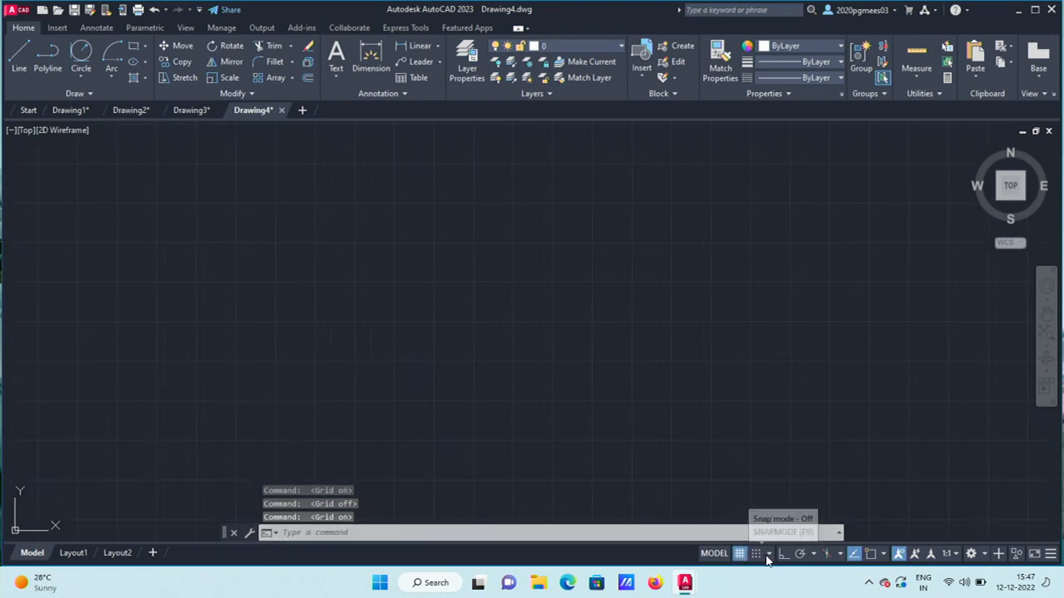
{"action": "left_click", "coordinate": [769, 554]}
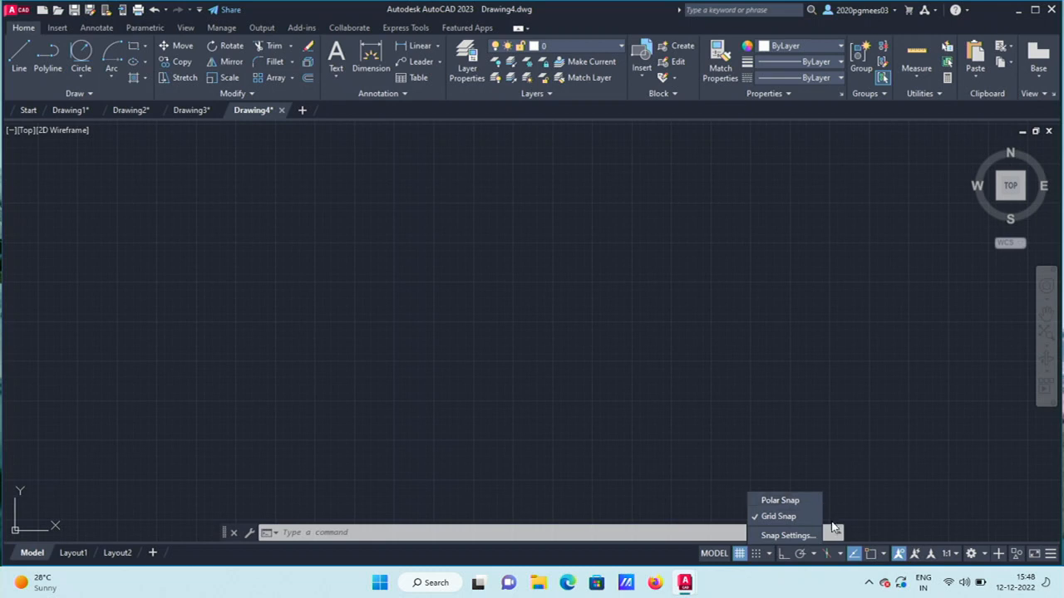
{"action": "left_click", "coordinate": [812, 557]}
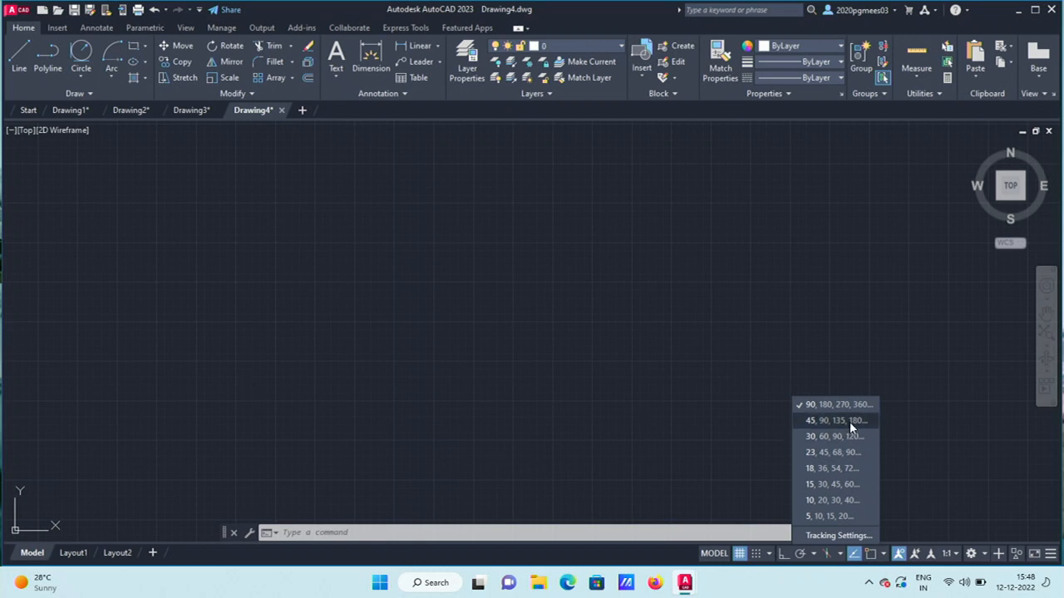
{"action": "left_click", "coordinate": [249, 307]}
Draw a horizontal line joined to a segment rising up-right, then enable isometric drafting on isoplane Left.
{"action": "left_click", "coordinate": [24, 59]}
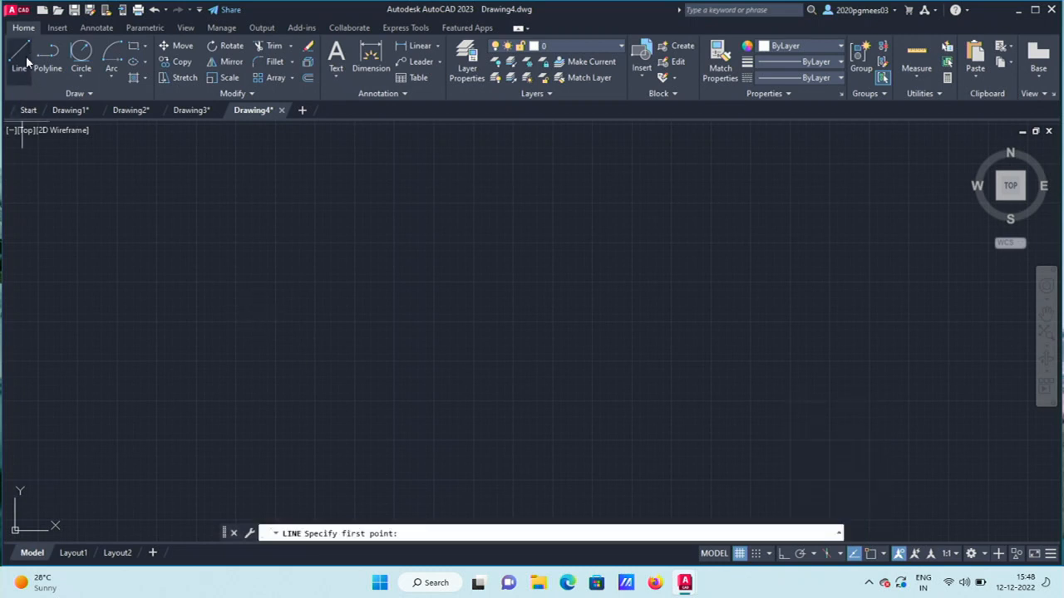
{"action": "left_click", "coordinate": [228, 349]}
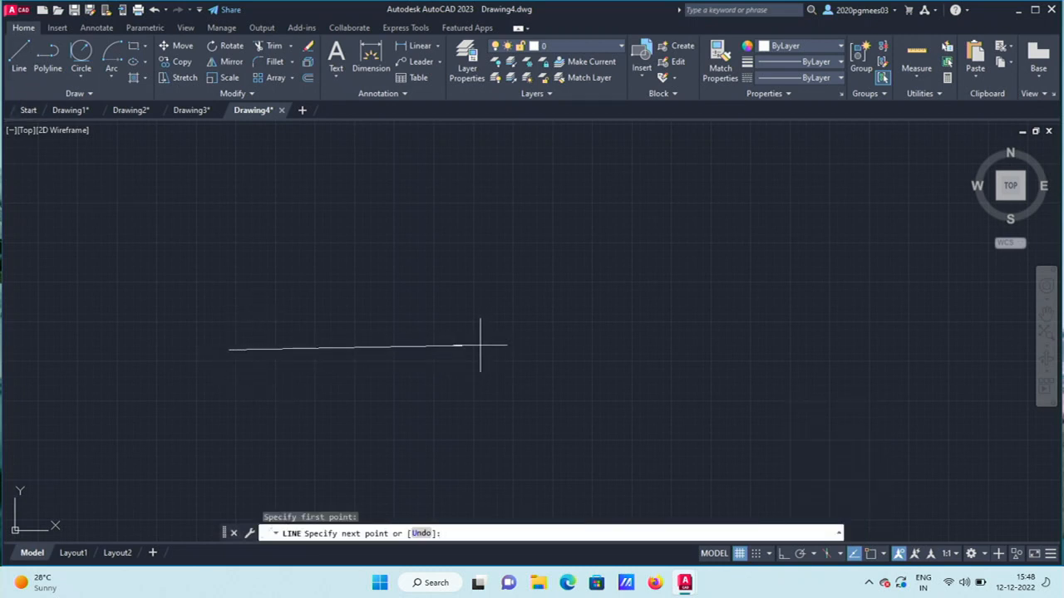
{"action": "left_click", "coordinate": [479, 348]}
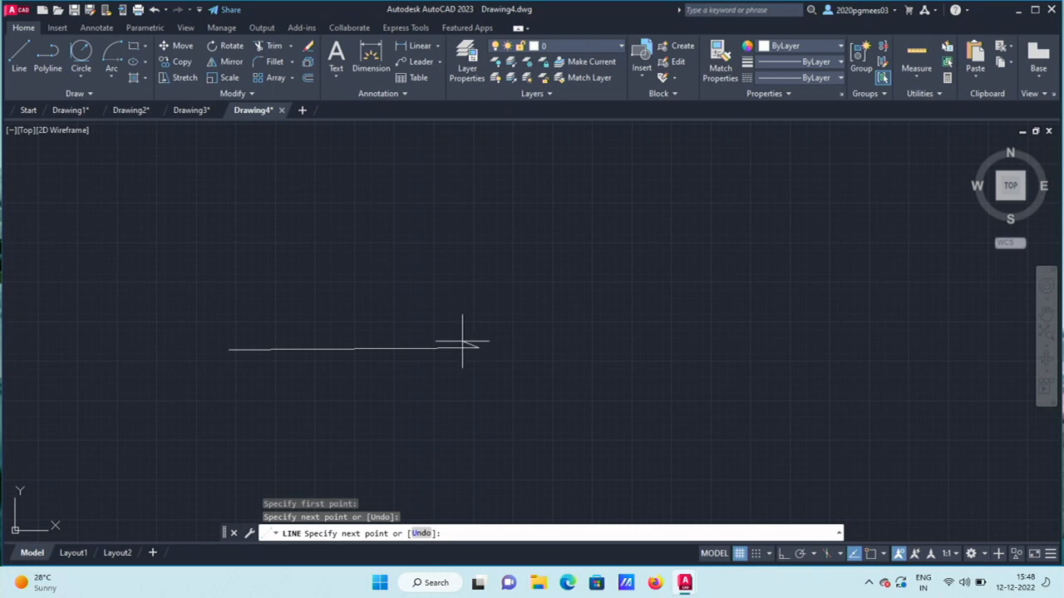
{"action": "left_click", "coordinate": [565, 239]}
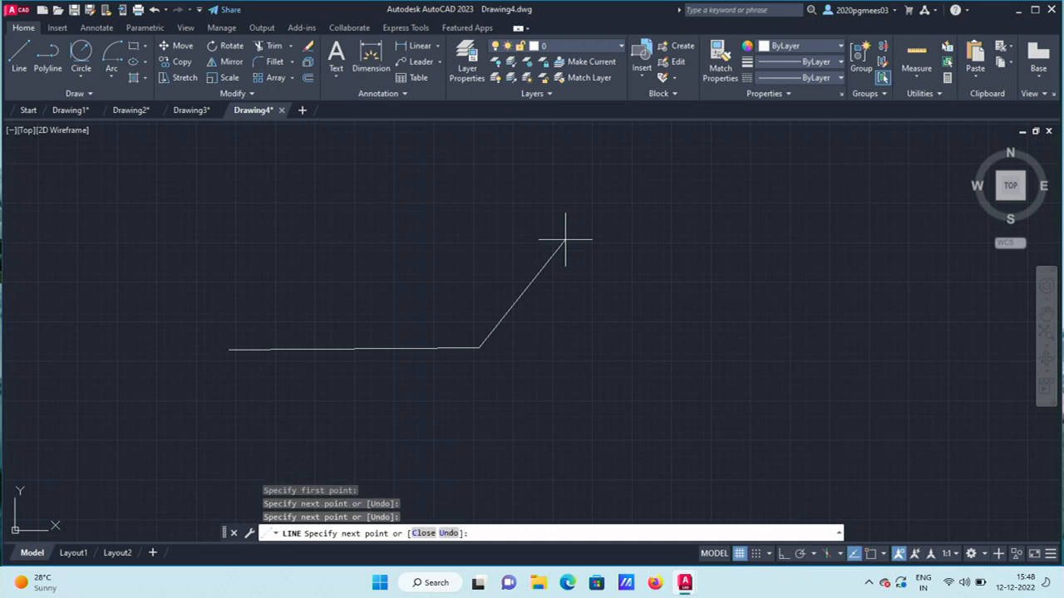
{"action": "key", "text": "Return"}
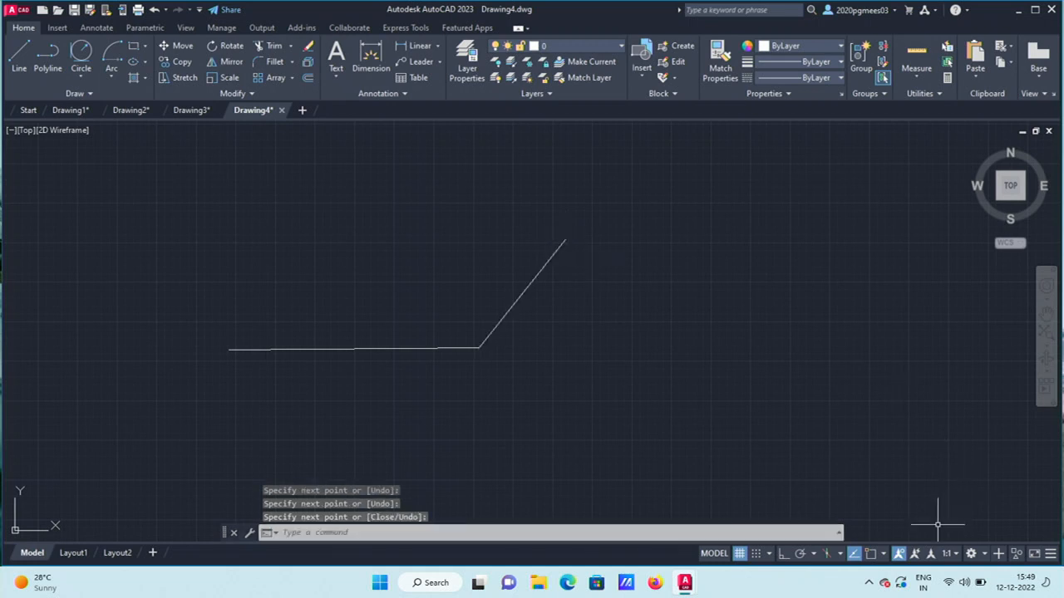
{"action": "left_click", "coordinate": [837, 555]}
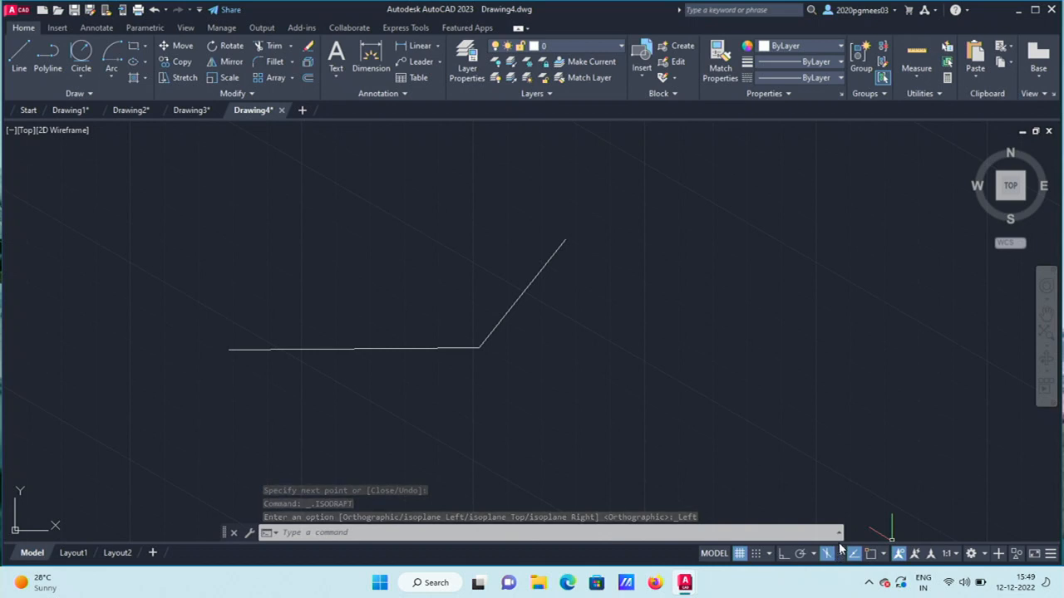
Set isoplane Top, then cycle with F5 through Right, Left and Top, ending on Right.
{"action": "left_click", "coordinate": [841, 553]}
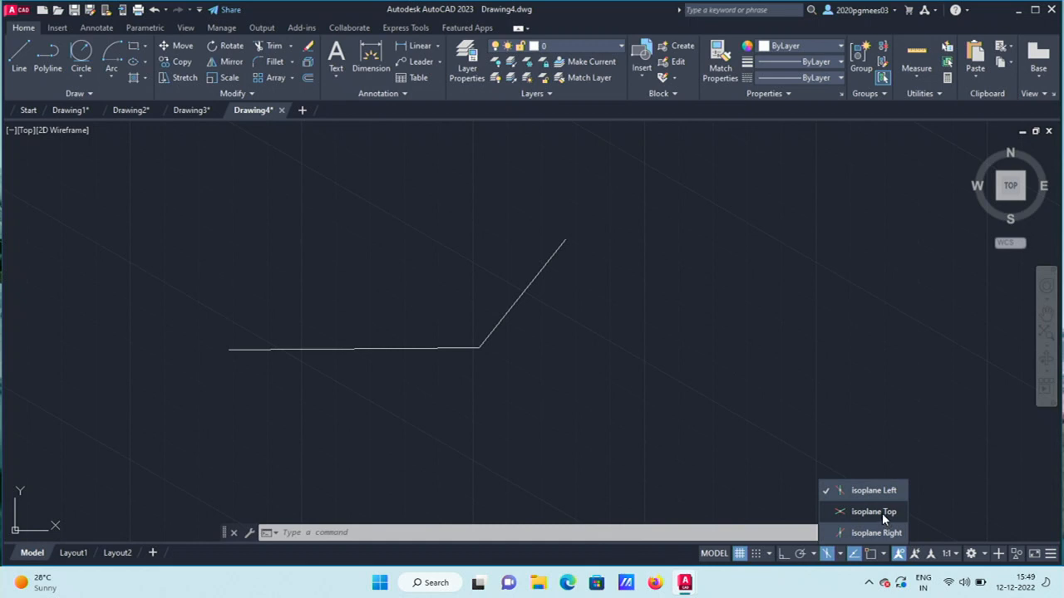
{"action": "left_click", "coordinate": [882, 513]}
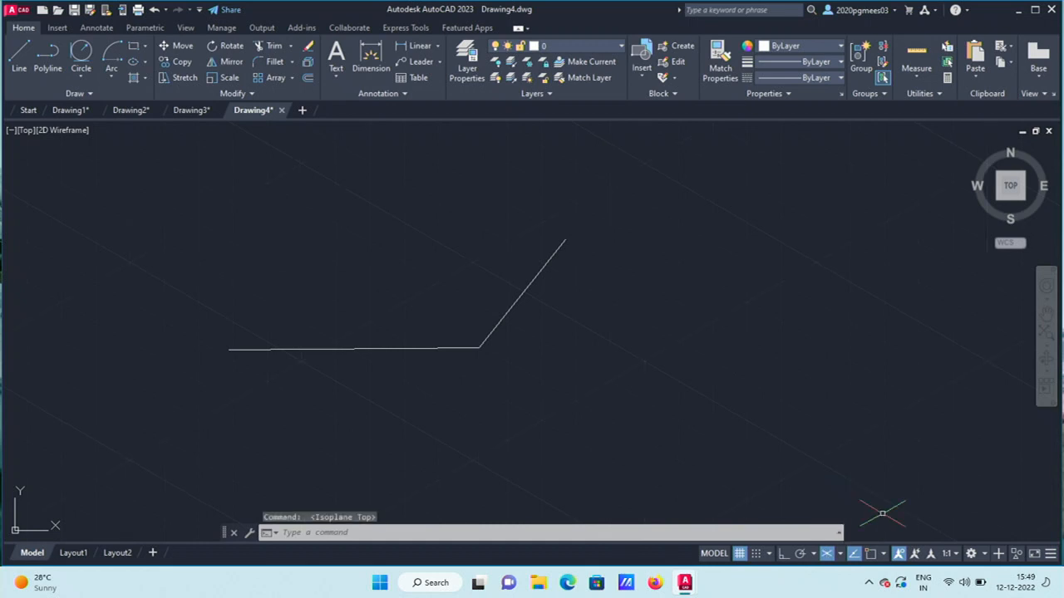
{"action": "key", "text": "F5"}
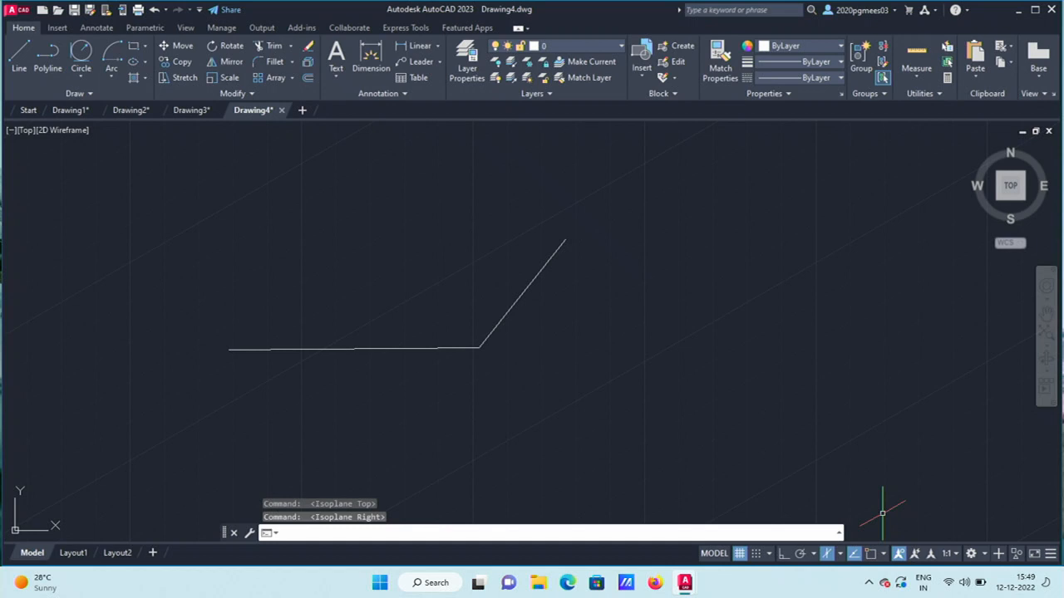
{"action": "key", "text": "F5"}
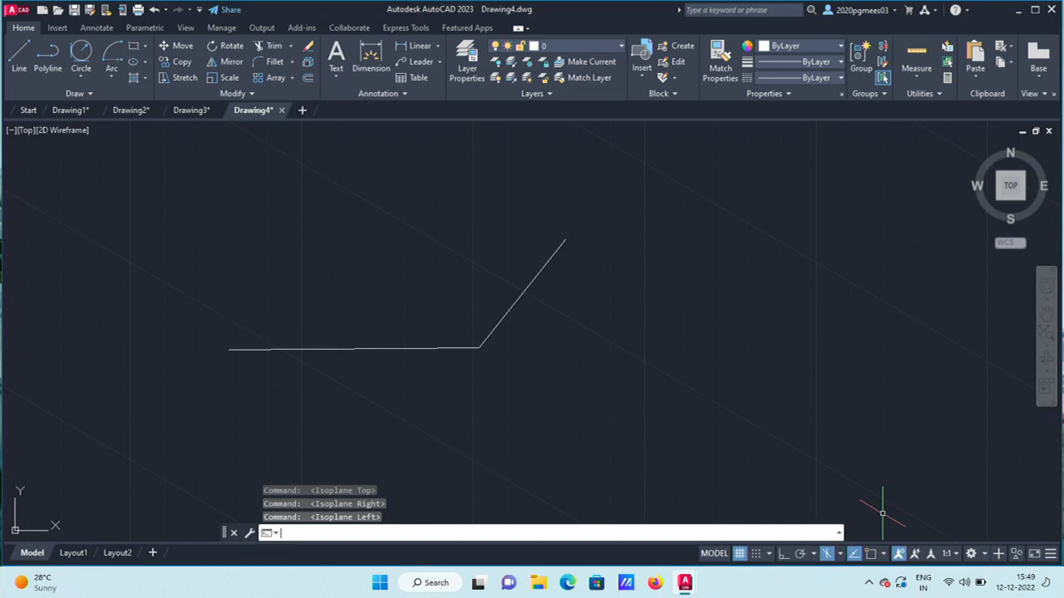
{"action": "key", "text": "F5"}
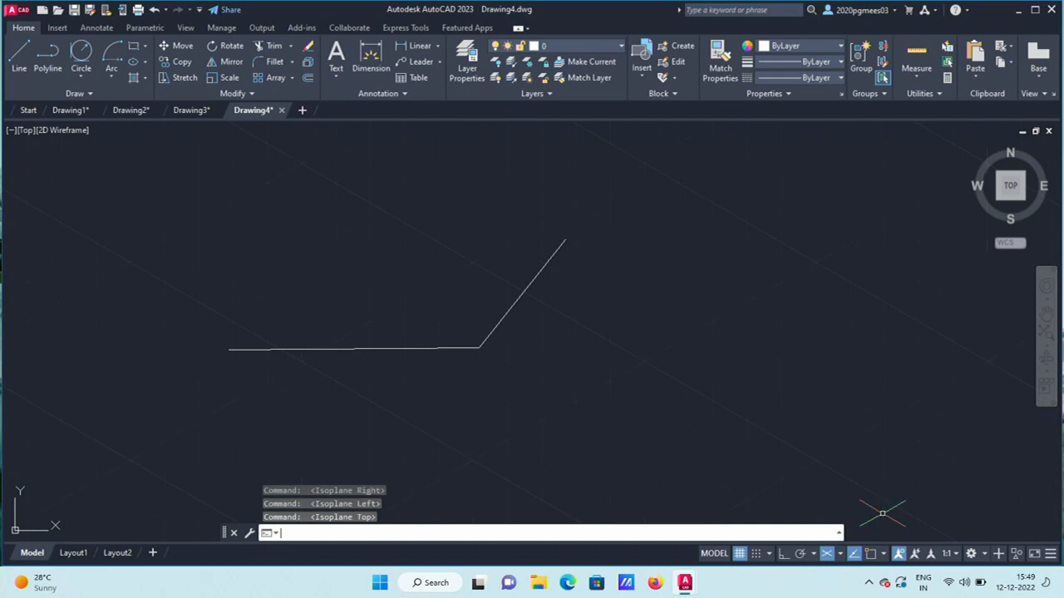
{"action": "key", "text": "F5"}
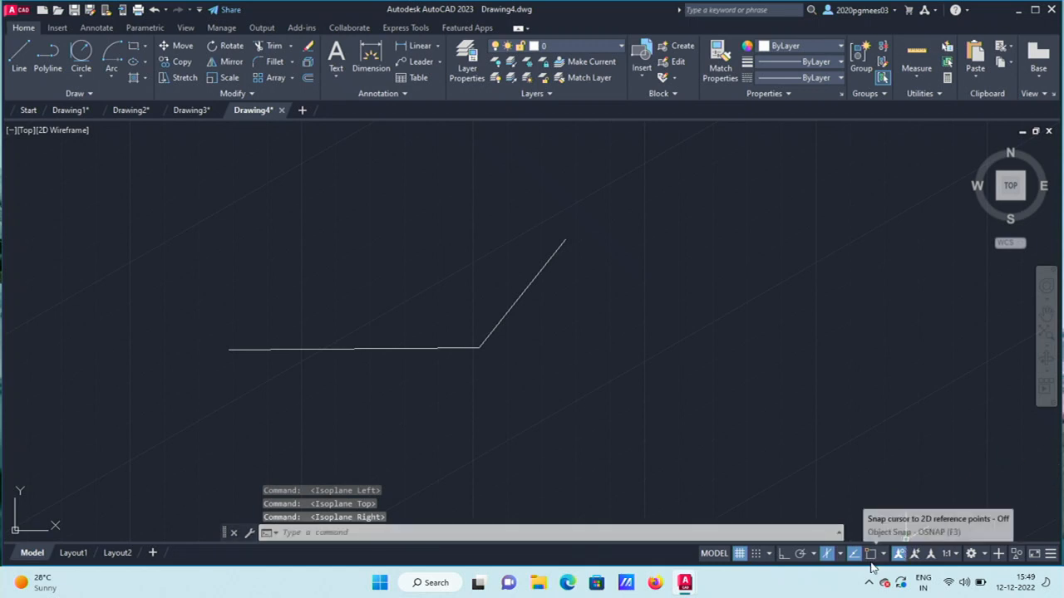
Review the object snap modes list, then show the Rectangle/Polygon options in the Draw panel.
{"action": "left_click", "coordinate": [882, 554]}
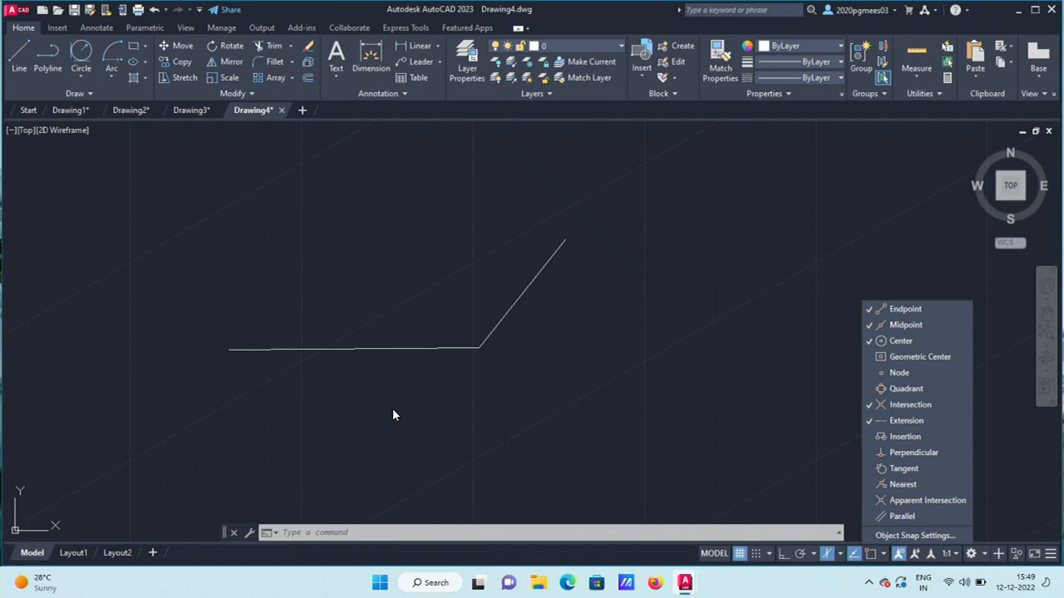
{"action": "left_click", "coordinate": [784, 445]}
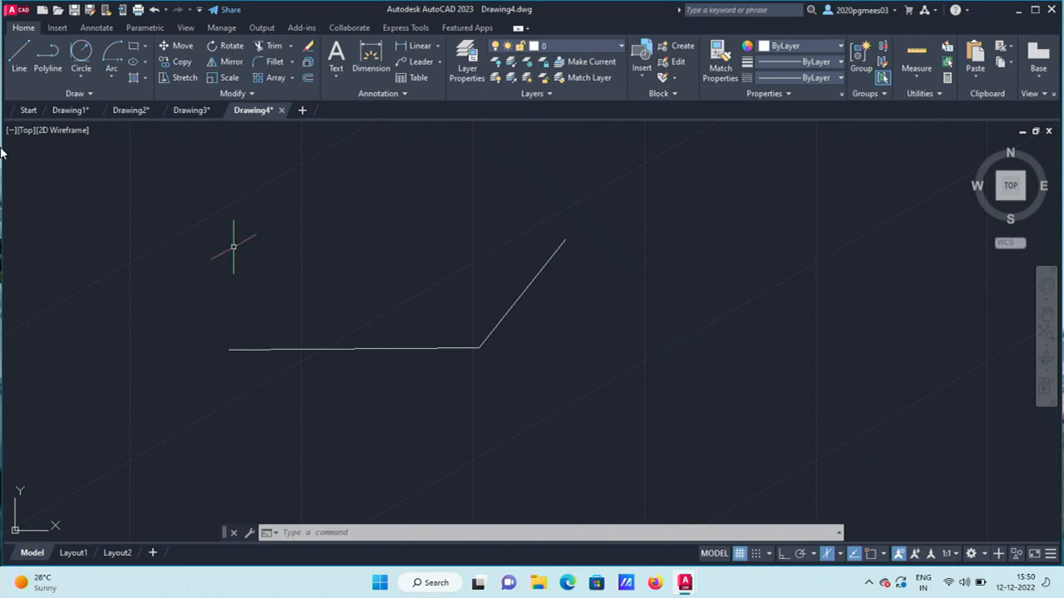
{"action": "left_click", "coordinate": [145, 46]}
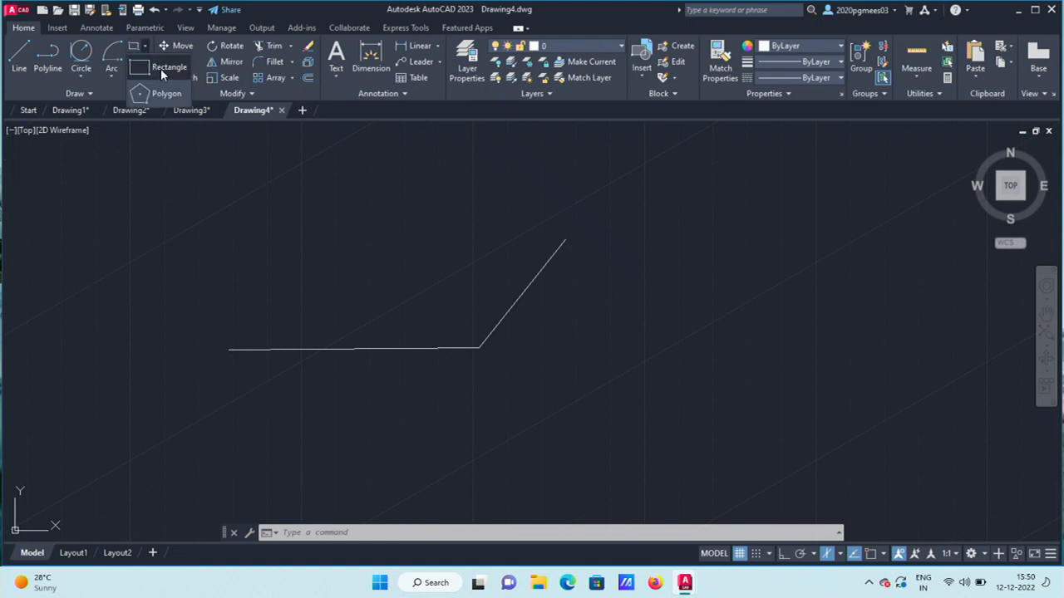